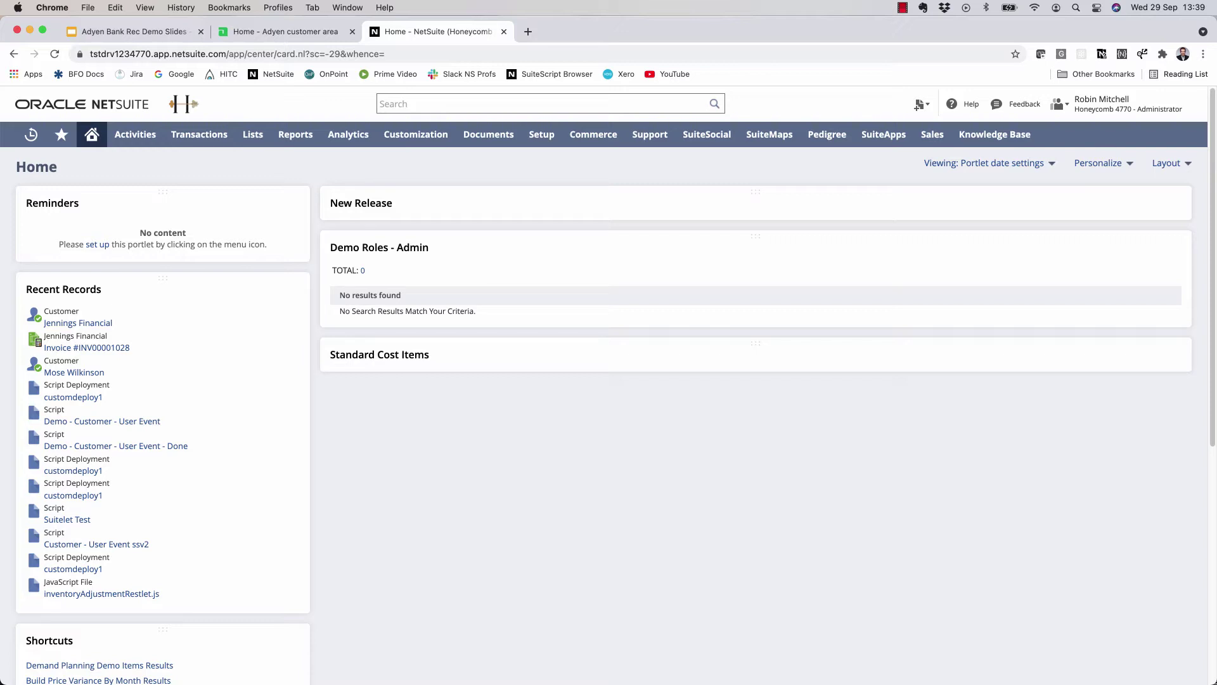
- Bring up NetSuite's Payment Gateway Integrations list showing Adyen, then open Adyen Docs in a new tab
mouse_move(542, 134)
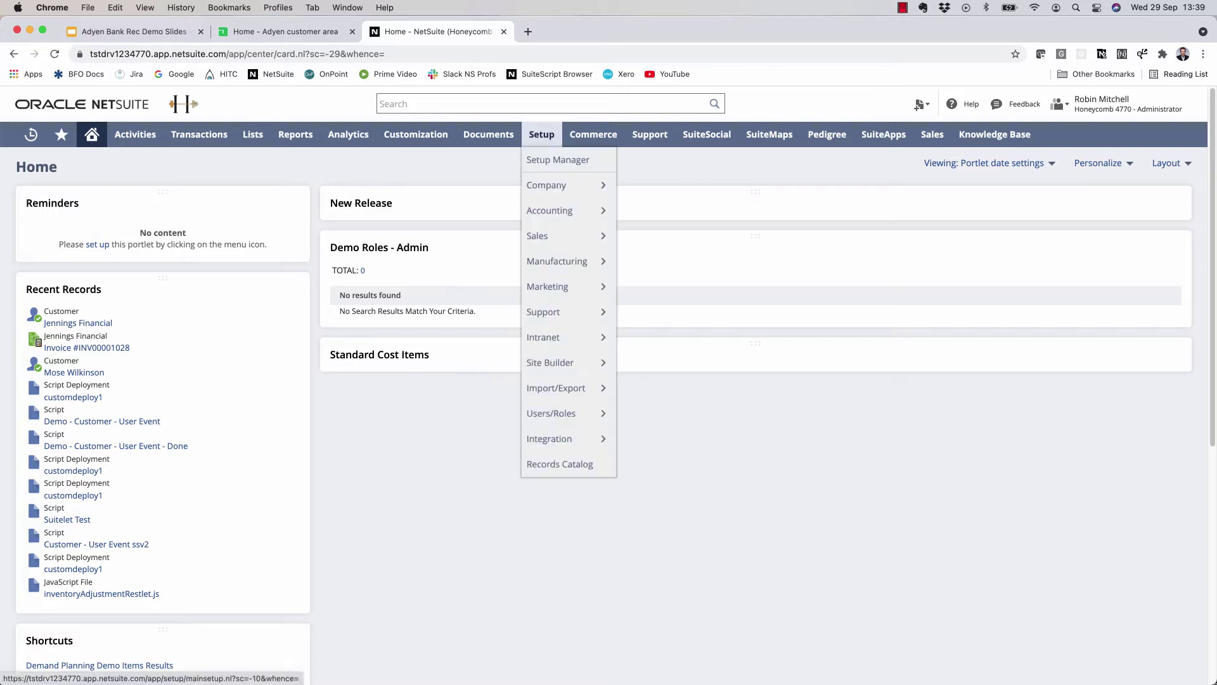
mouse_move(549, 211)
scroll(695, 412, down, 3)
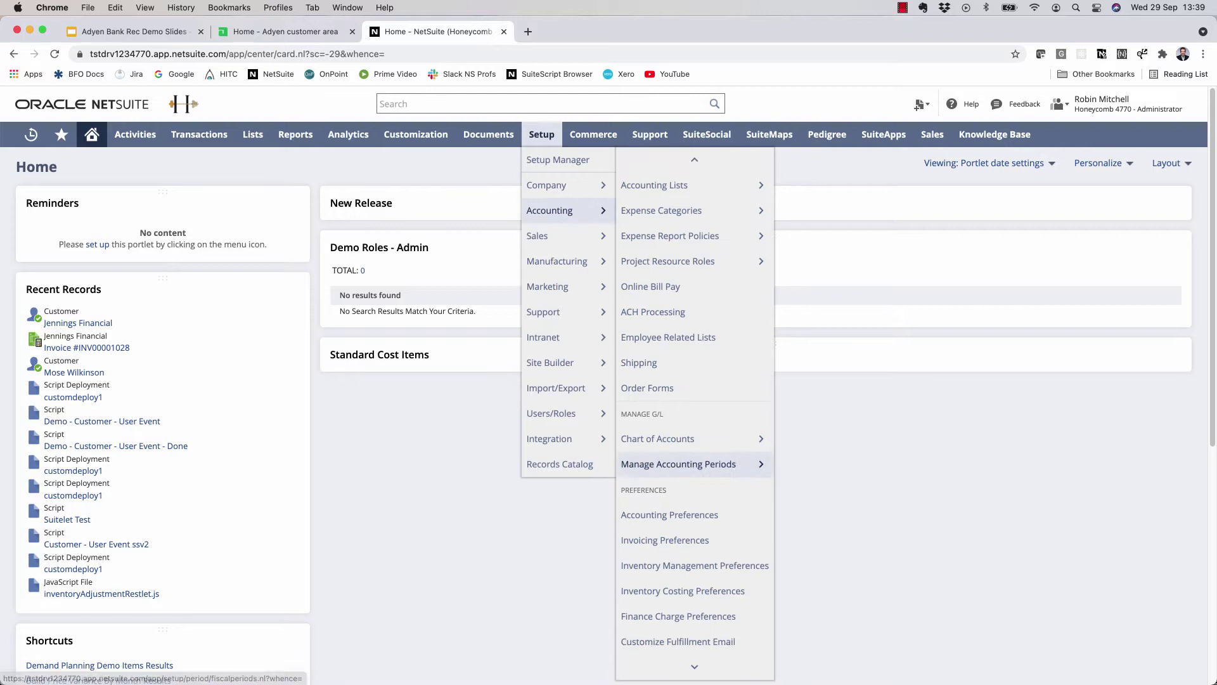
mouse_move(697, 642)
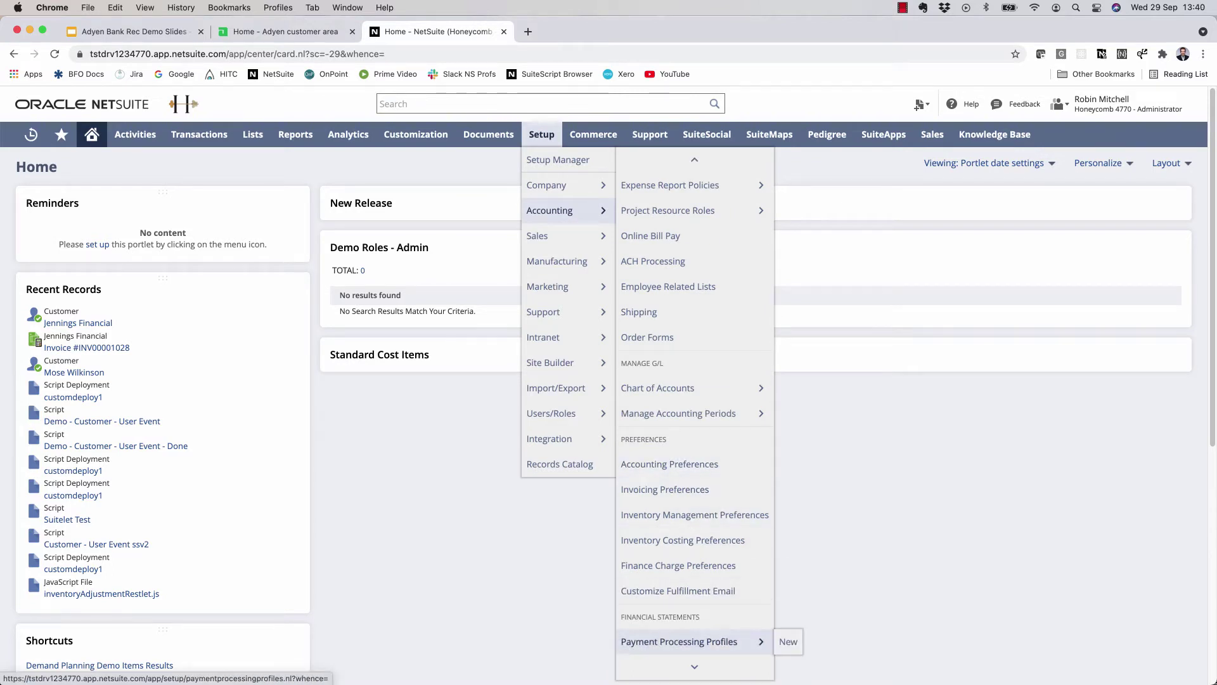
click(788, 642)
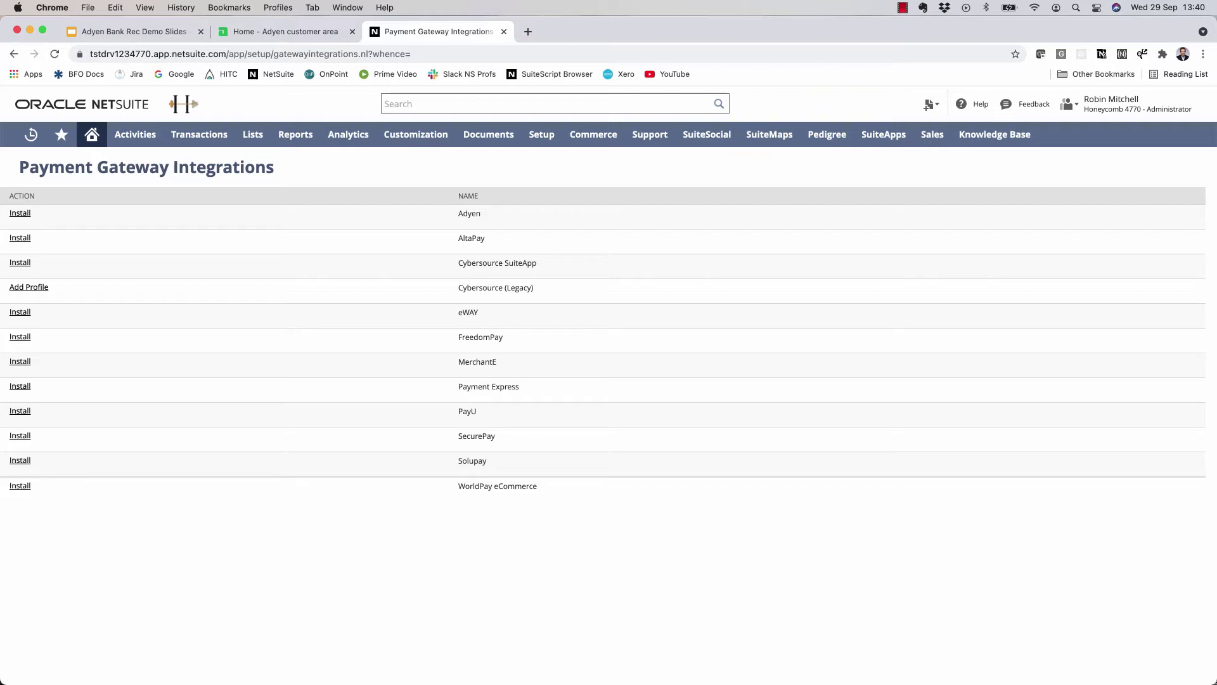
key(super+t)
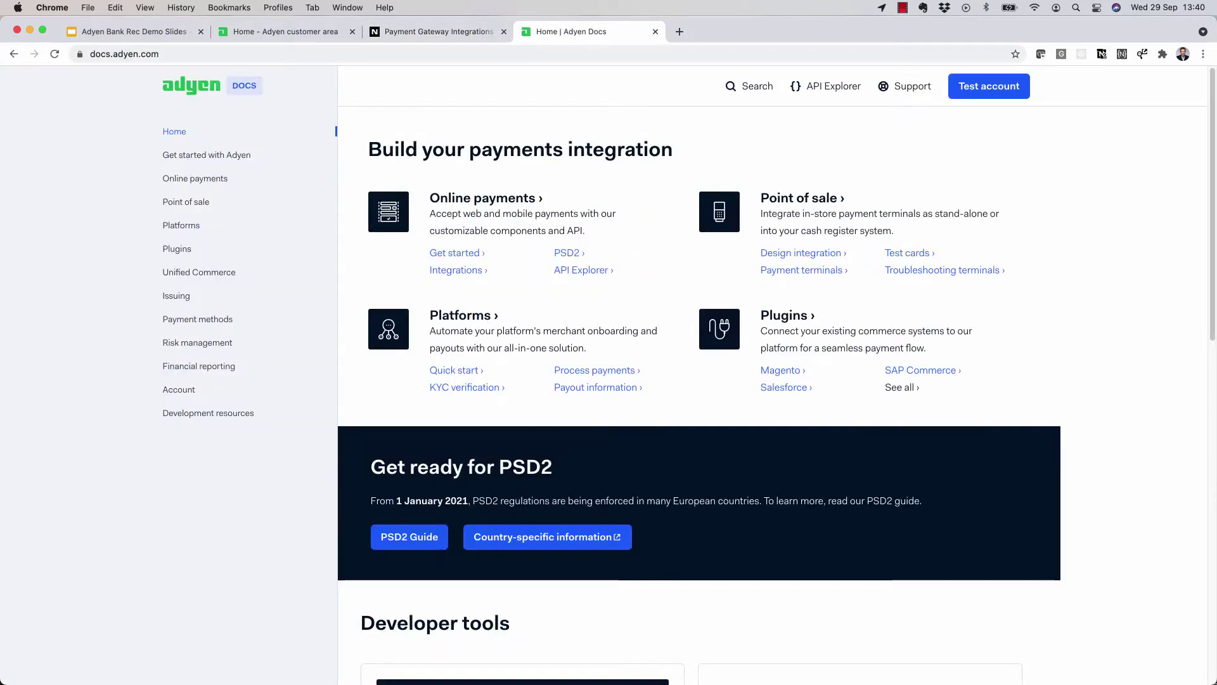
- Navigate Adyen Docs through Plugins > NetSuite to the Set up NetSuite Customer Center guide
click(177, 249)
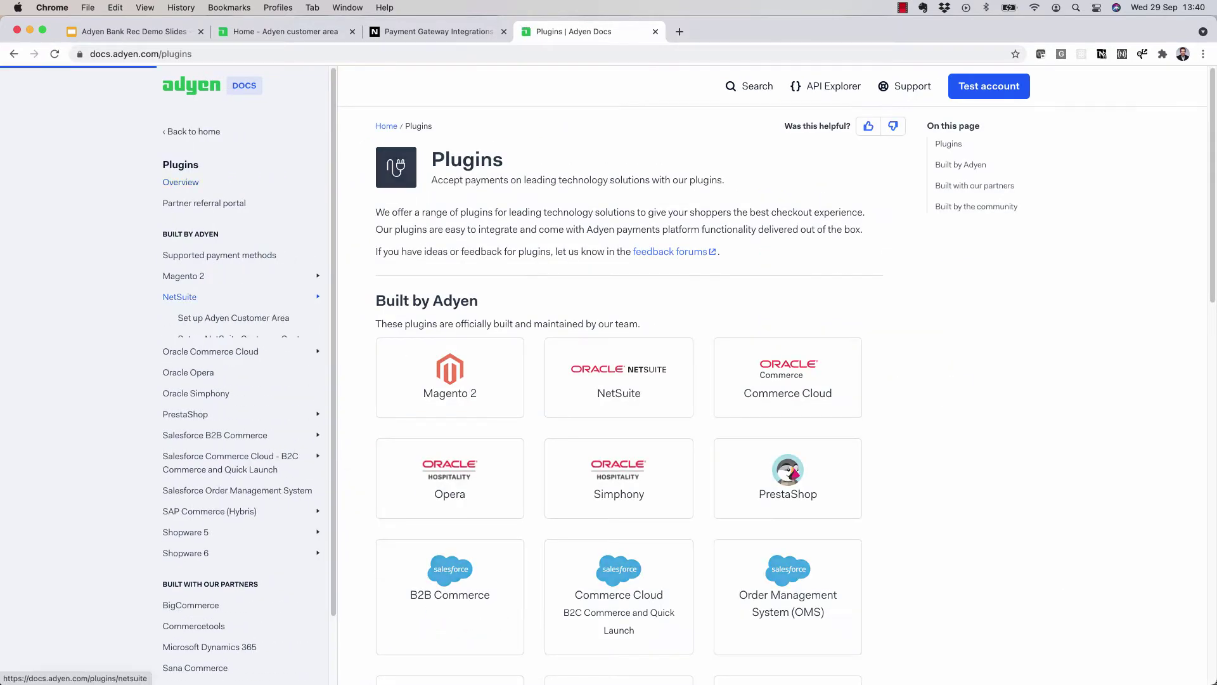
click(234, 318)
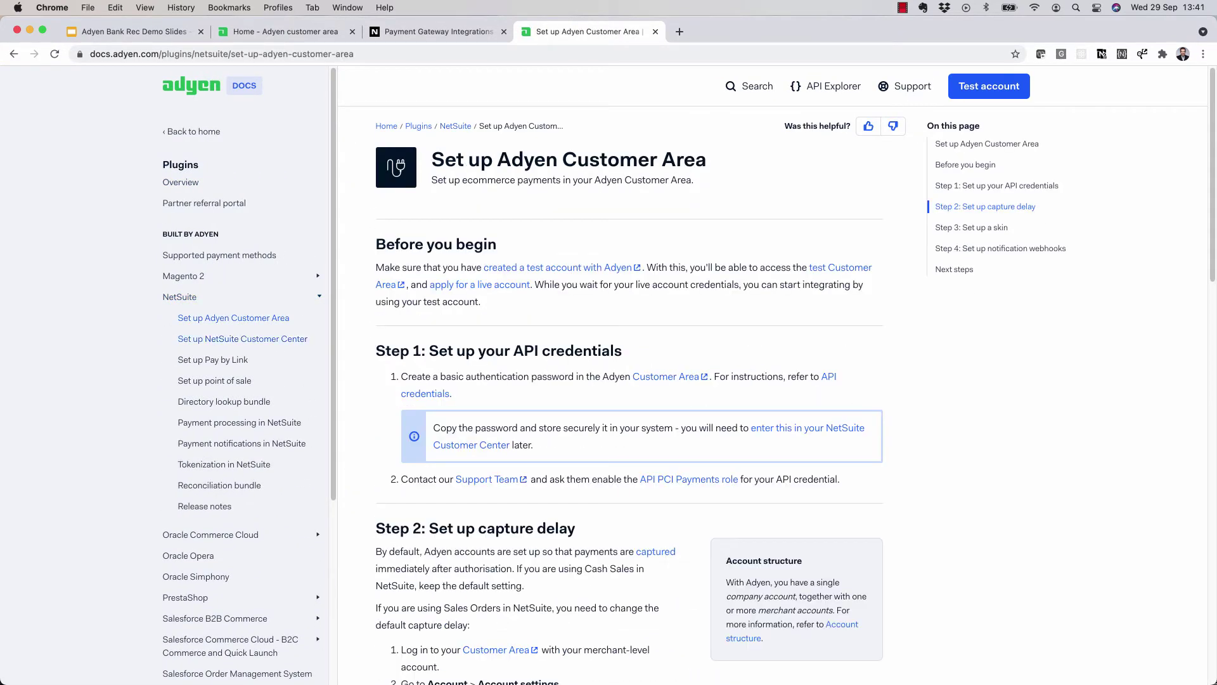
click(242, 339)
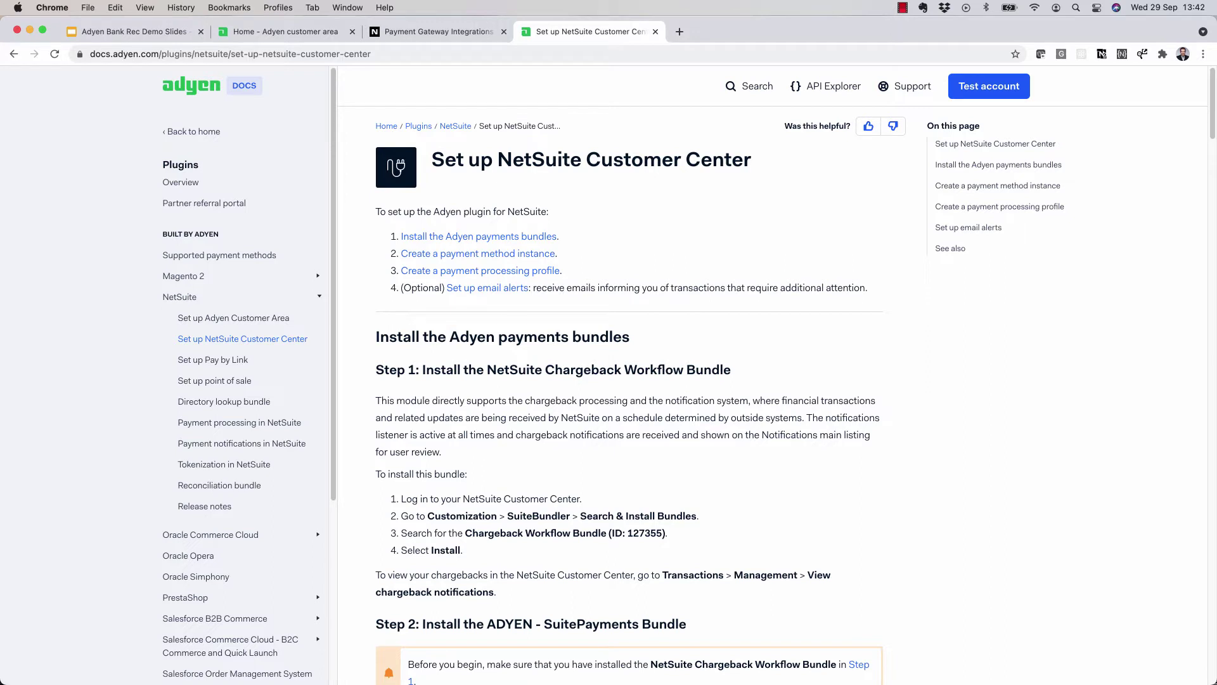
- Search NetSuite bundles for 'chargeback workflow' and open the Chargeback Workflow bundle's details
click(437, 31)
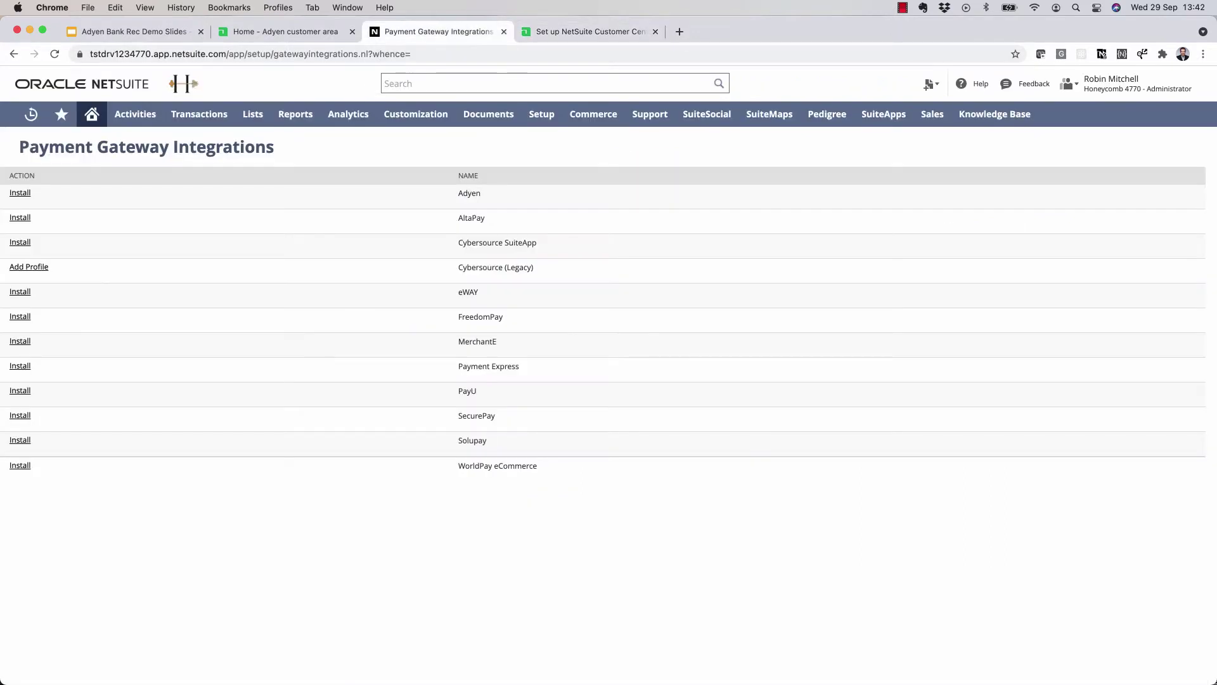
mouse_move(416, 114)
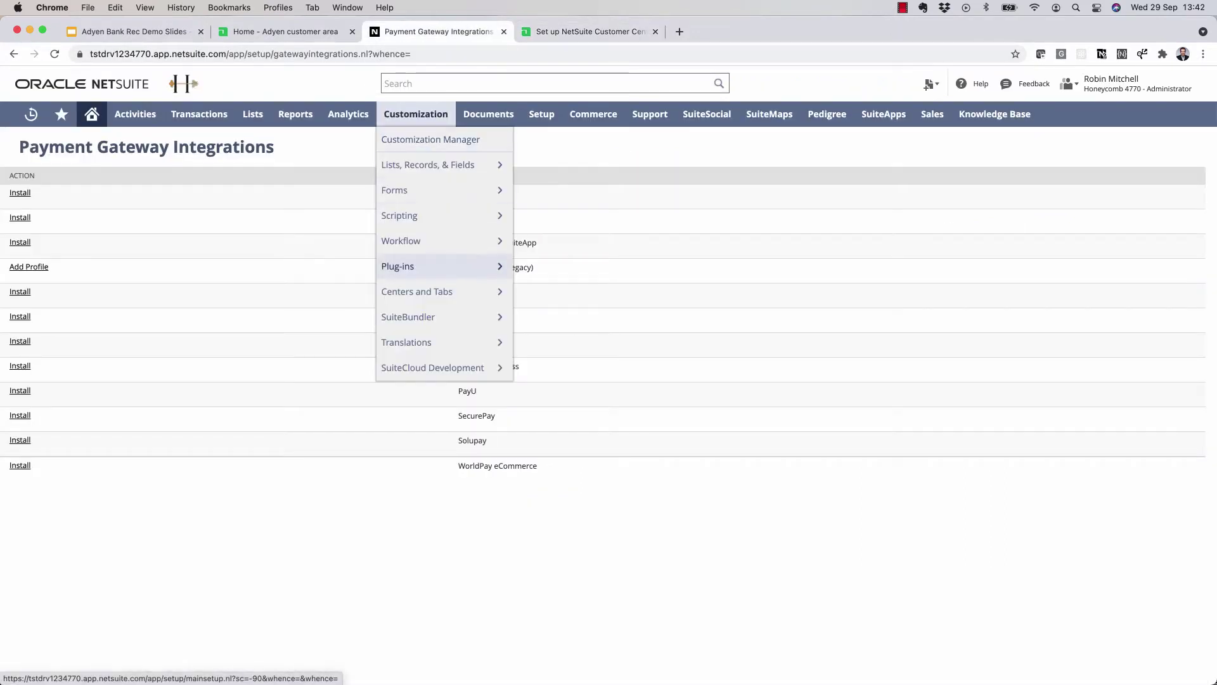
mouse_move(443, 316)
click(567, 342)
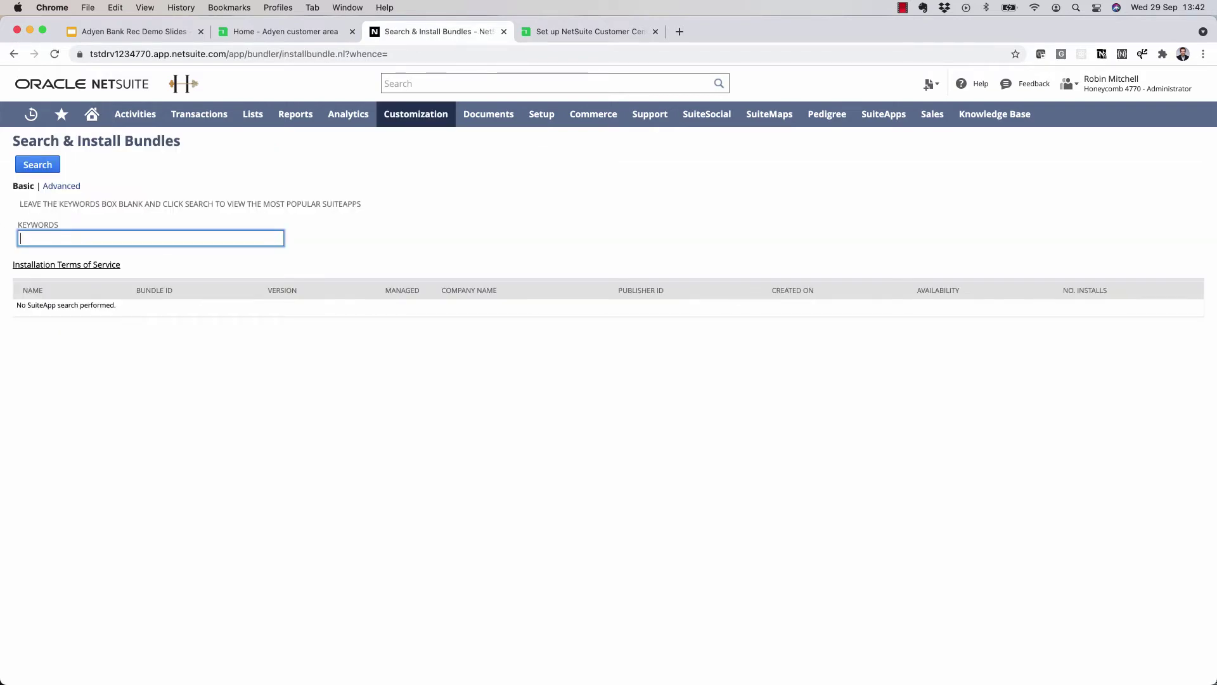
text(chargeback workflow)
key(Return)
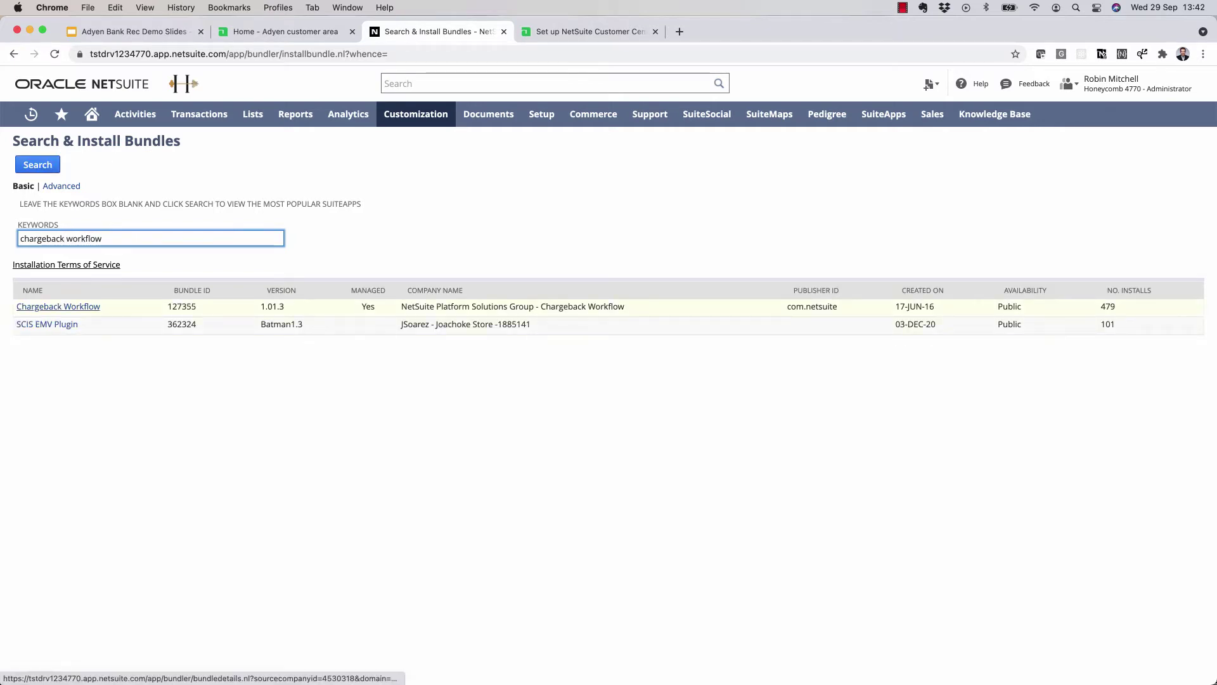
click(58, 306)
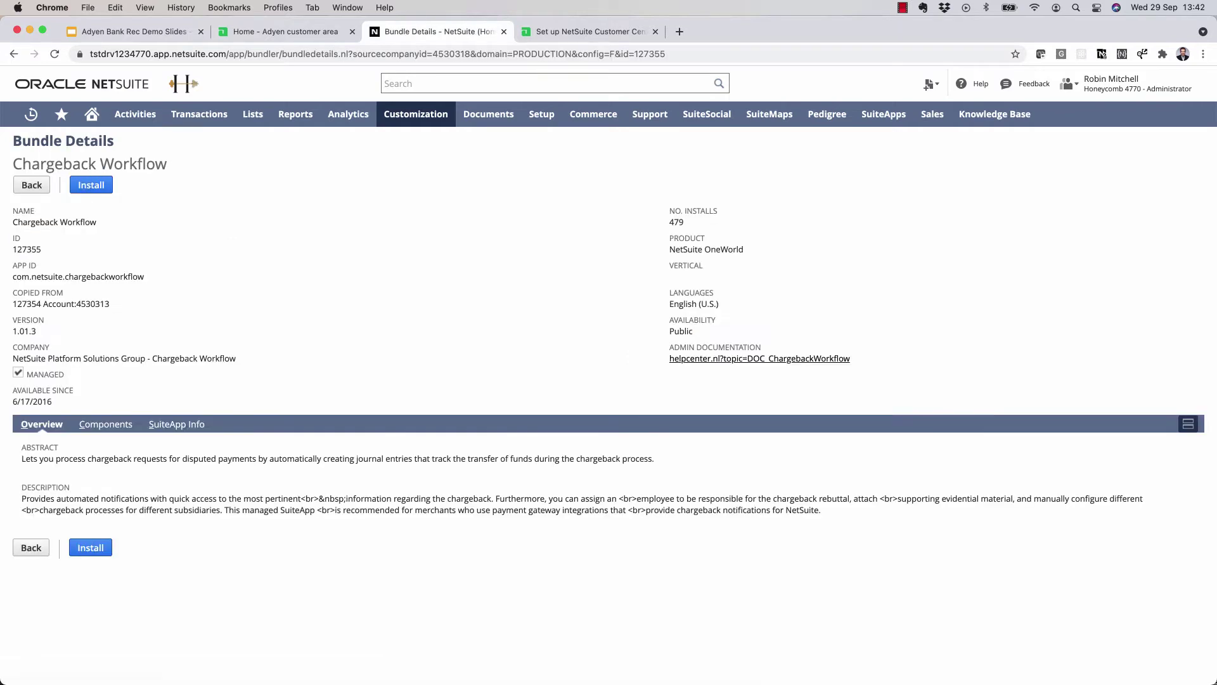
- Install the Chargeback Workflow bundle (ID 127355, version 1.01.3), accepting the permission and confirmation prompts
click(91, 184)
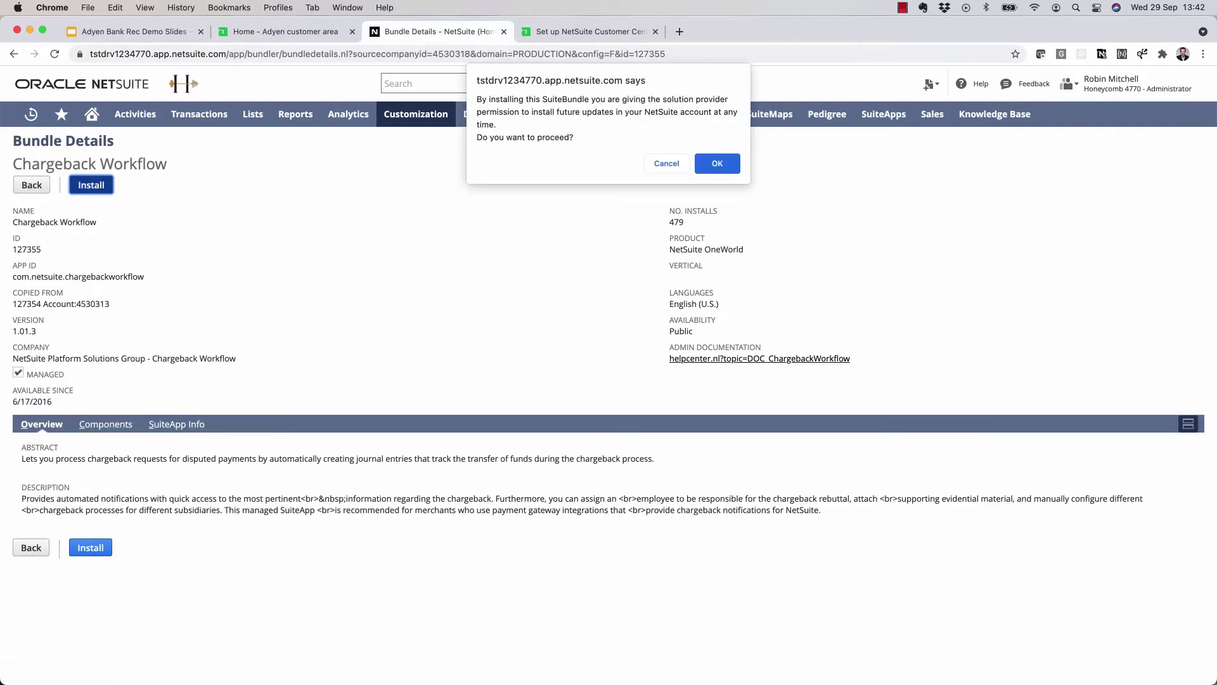
click(718, 164)
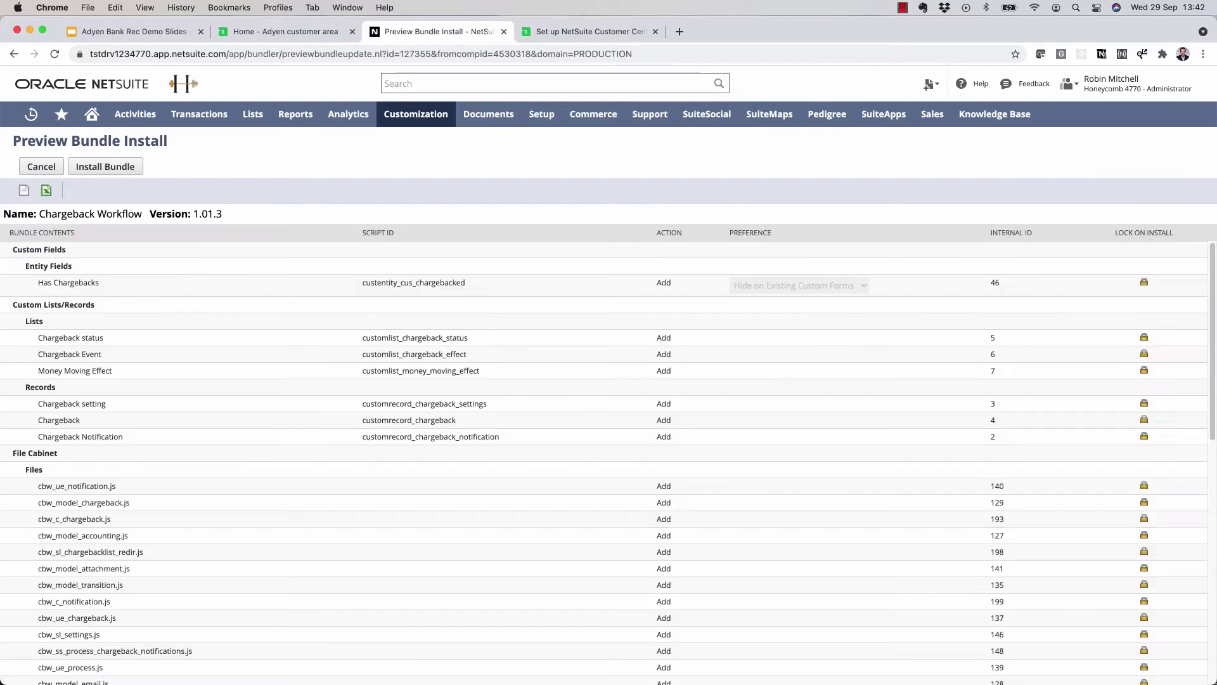
scroll(609, 456, down, 10)
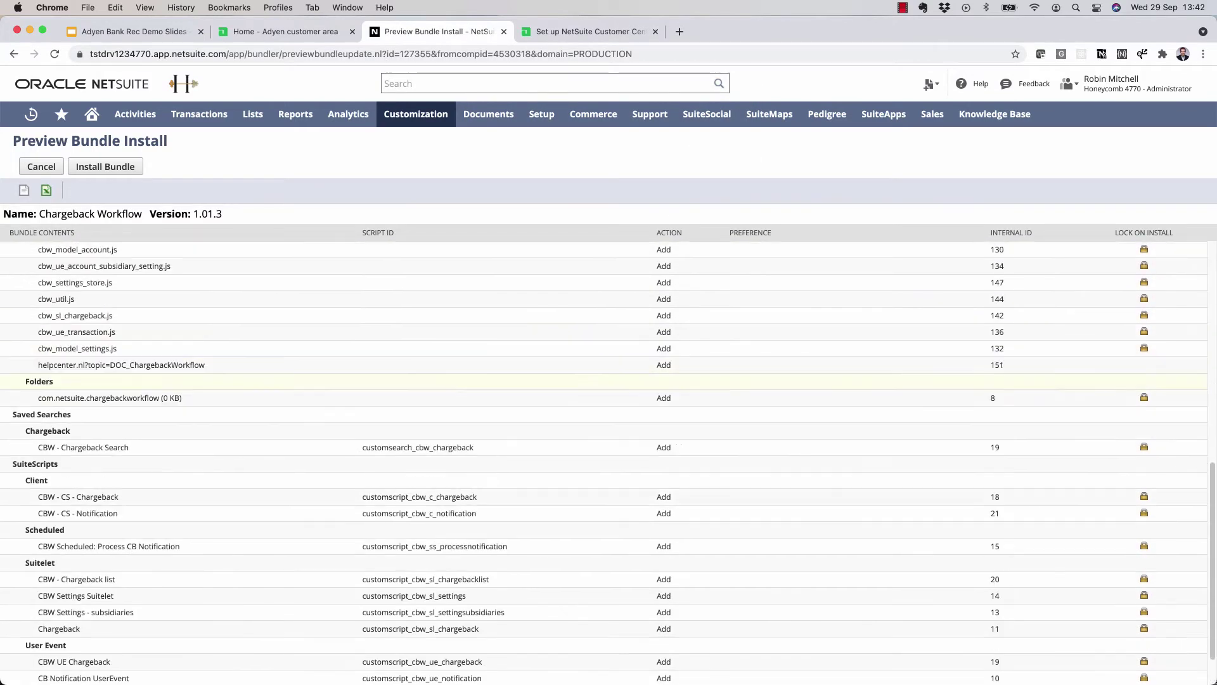
scroll(609, 457, up, 10)
click(105, 166)
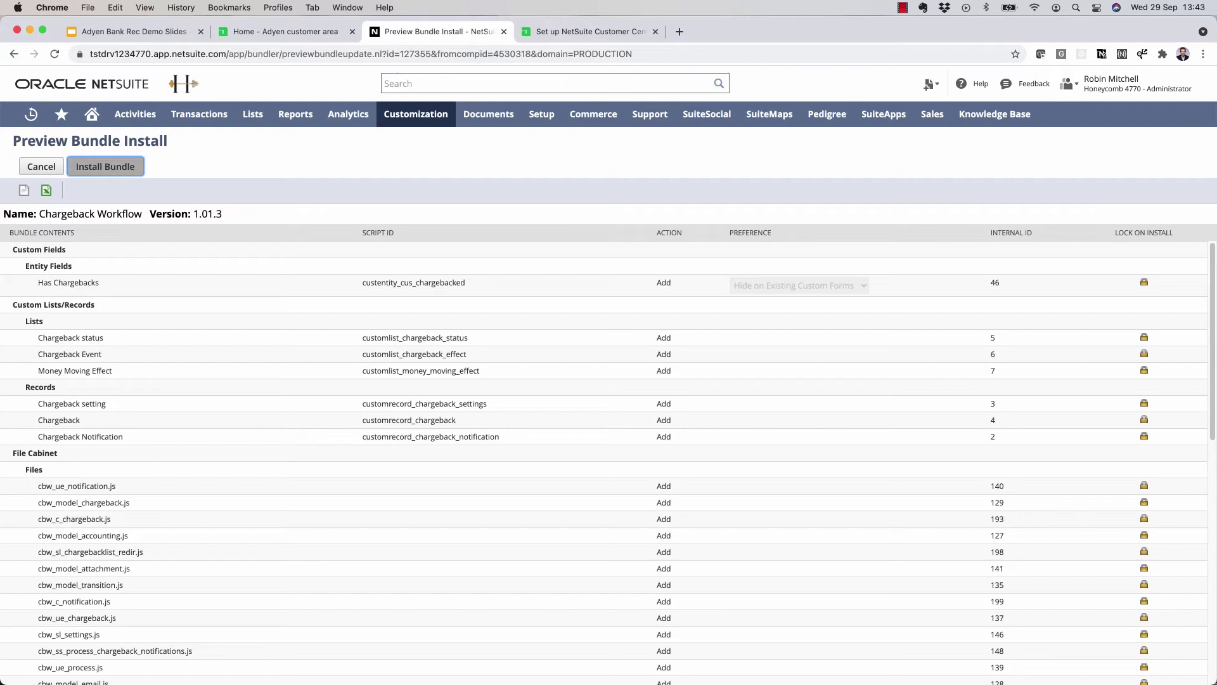
key(Return)
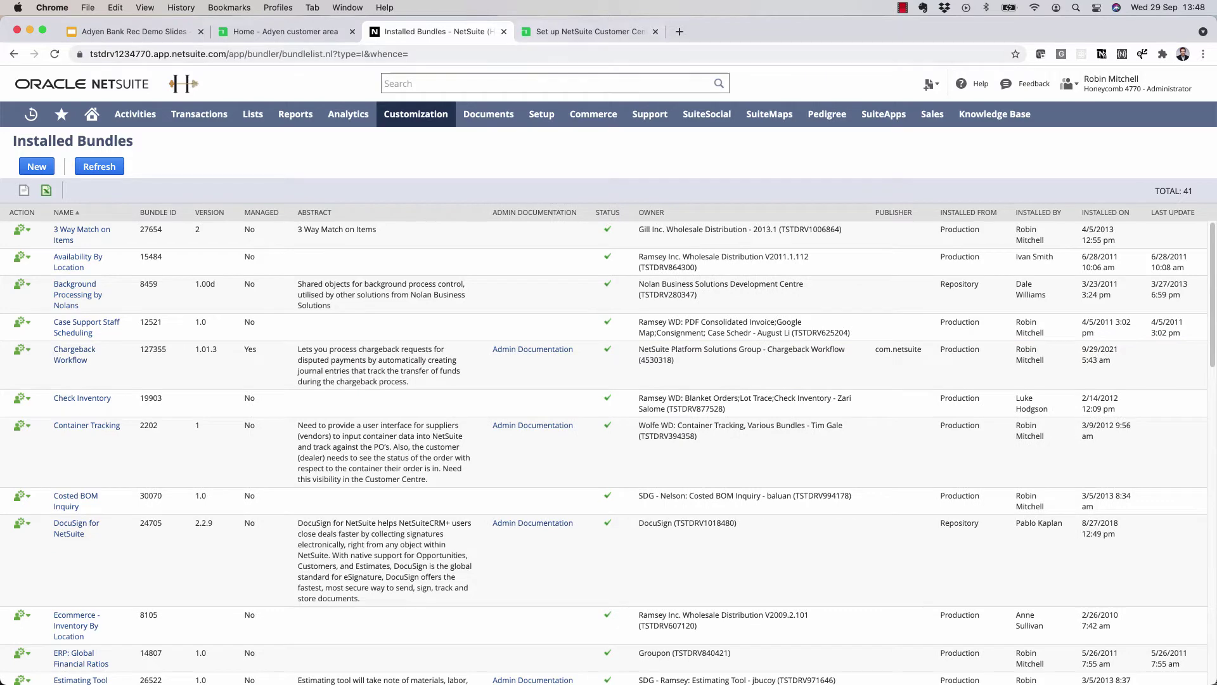
- Read Step 2 of the Adyen guide on the SuitePayments bundle, then return to NetSuite's bundle search
key(ctrl+Tab)
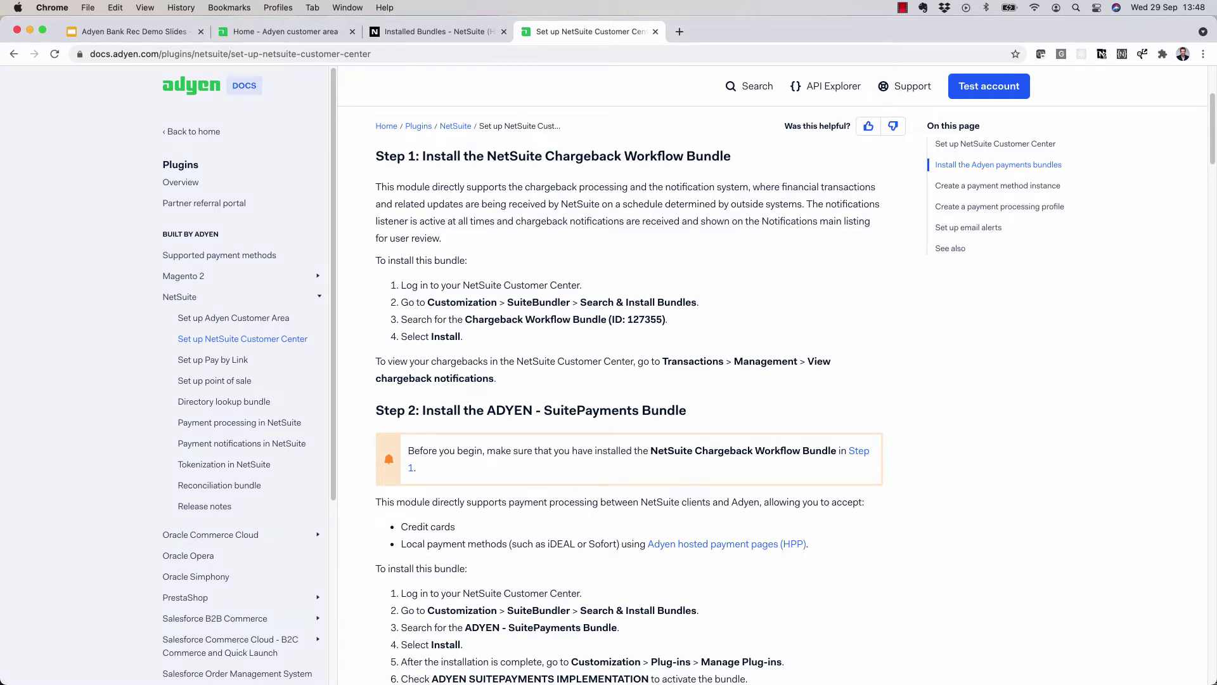
key(ctrl+shift+Tab)
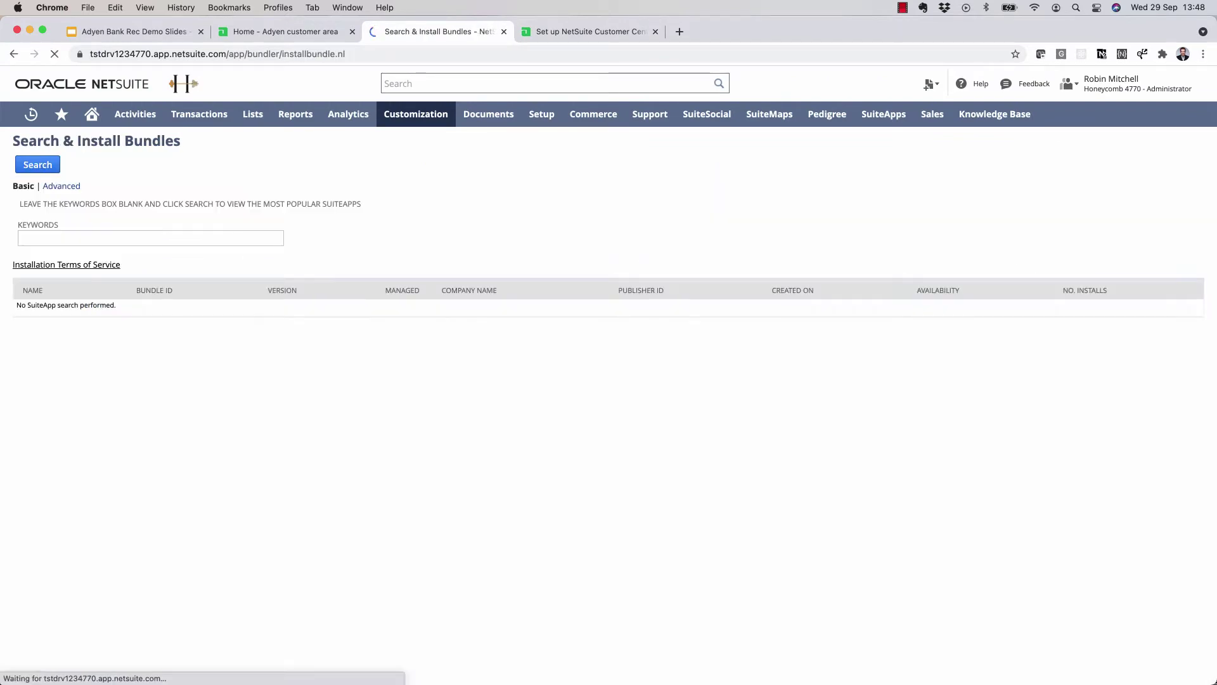
- Search bundles for 'adyen' and install the Adyen Payments Bundle for NetSuite (ID 125171, version 1.17.00)
text(adyen)
key(Return)
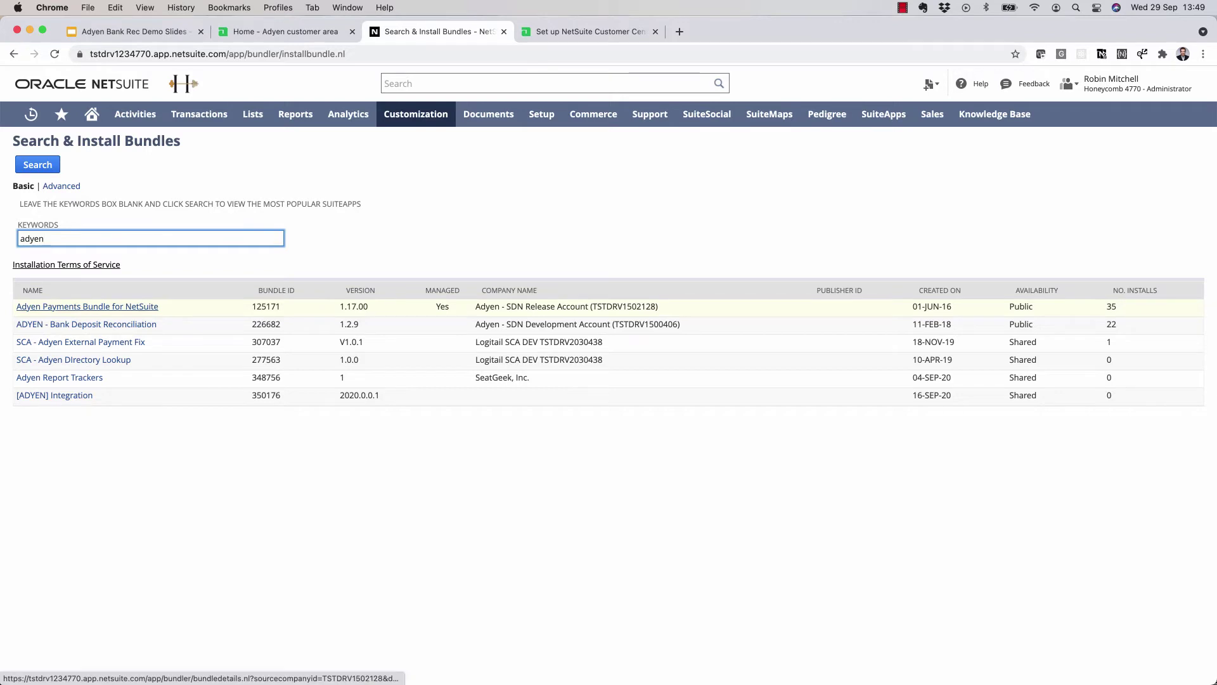
click(87, 306)
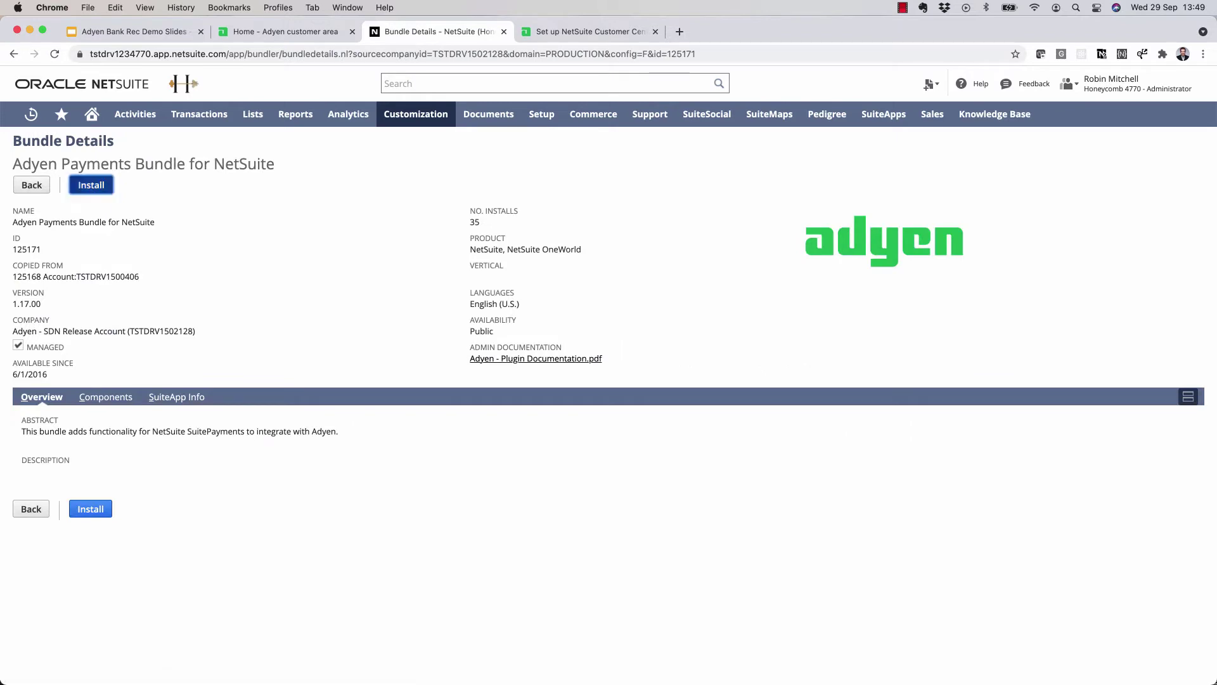
key(Return)
key(Return)
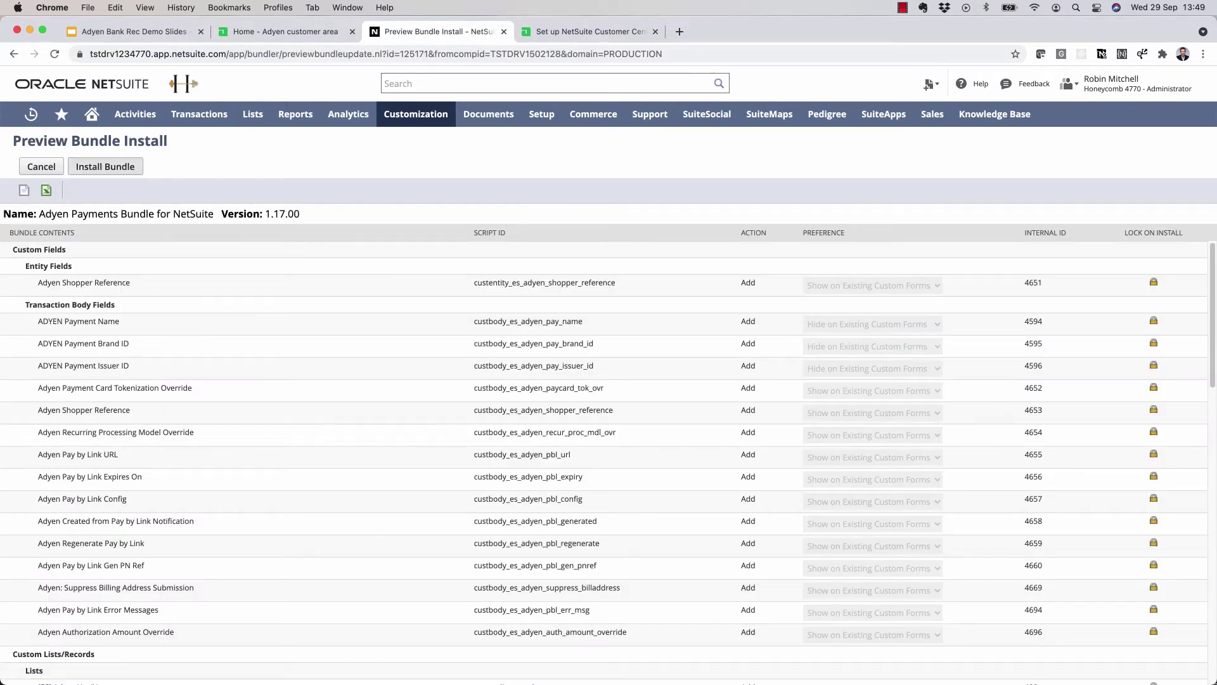
key(Tab)
key(Return)
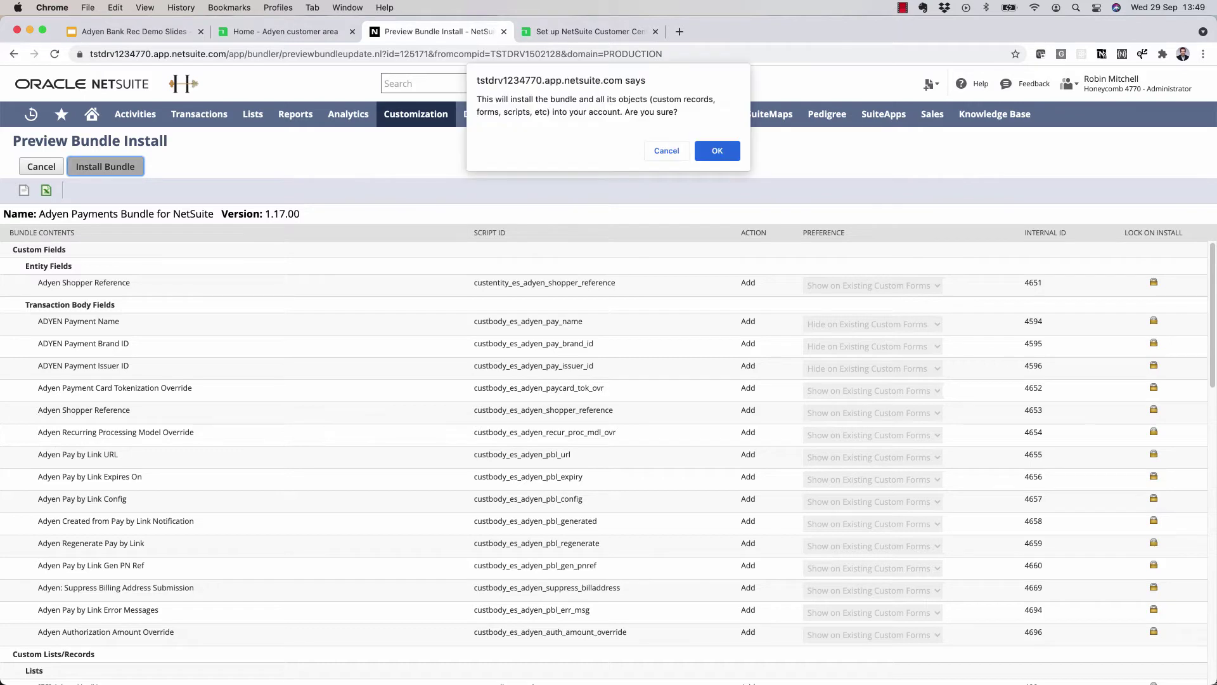
key(Return)
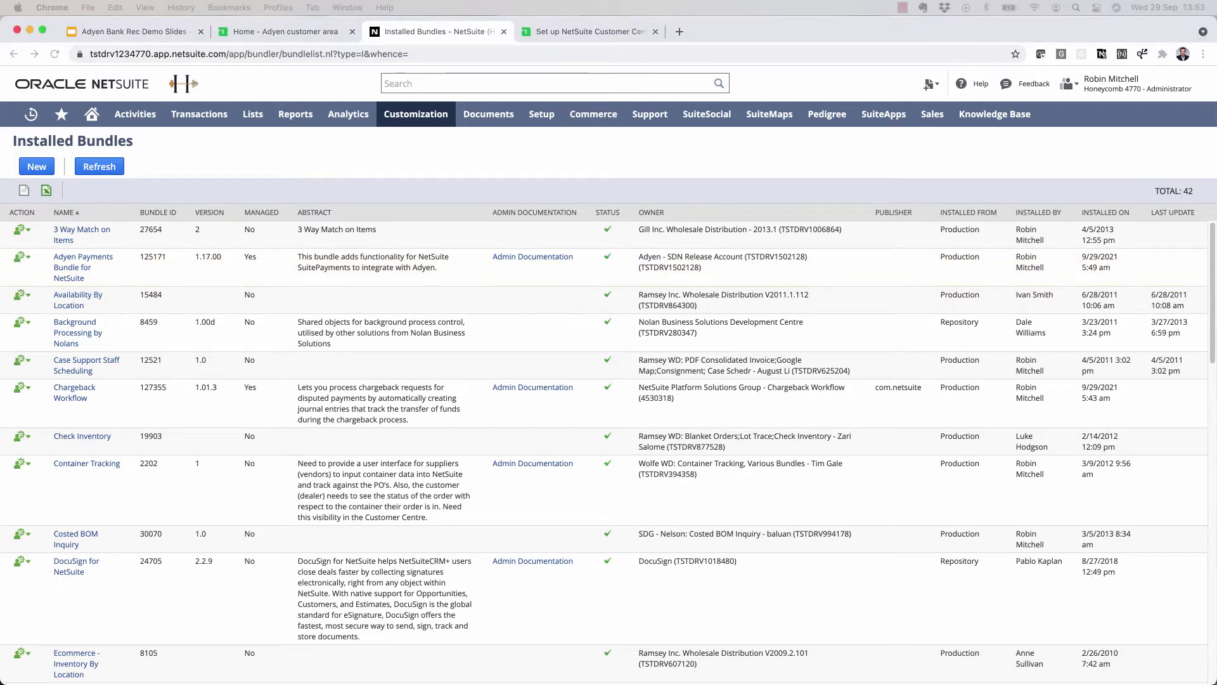
- Choose Enable & New for Adyen in the Payment Gateway Integrations list to start a new profile
mouse_move(542, 115)
mouse_move(548, 190)
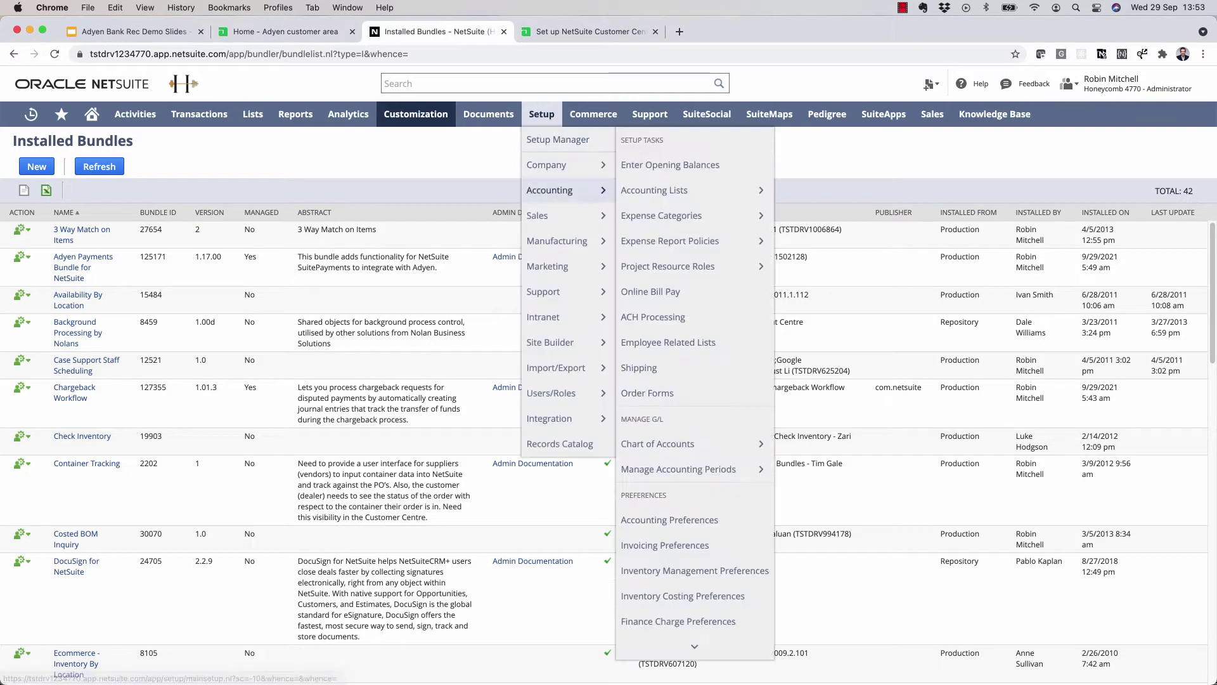
scroll(679, 469, down, 2)
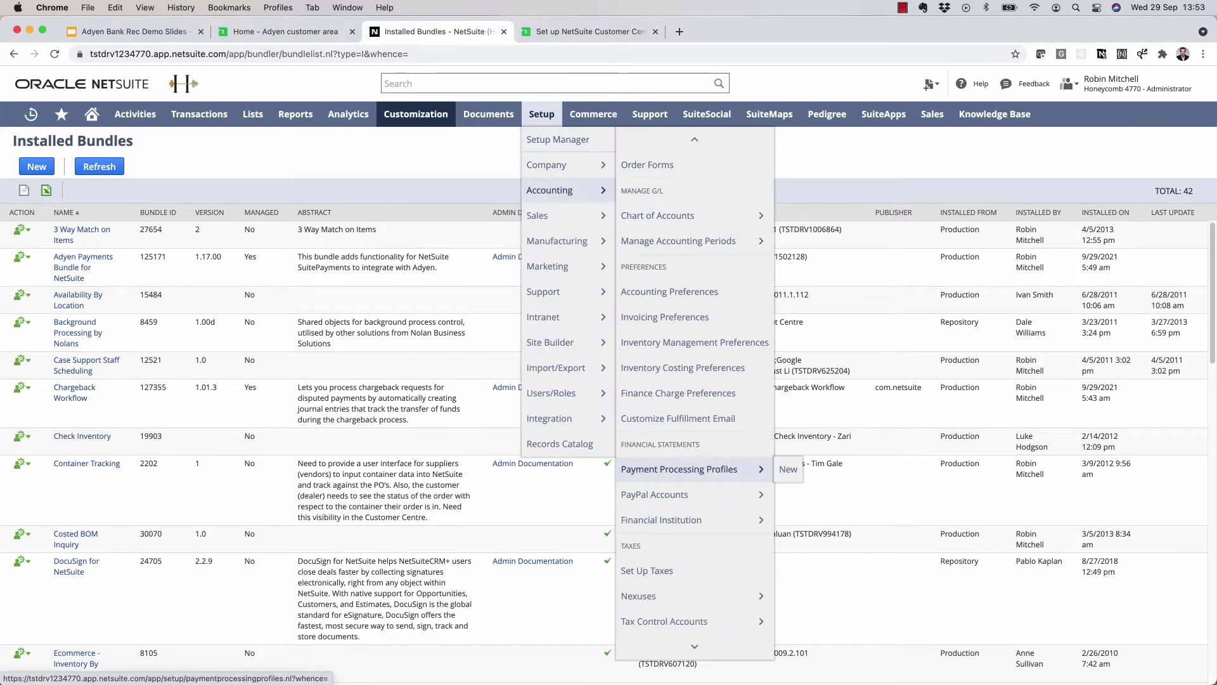
click(788, 469)
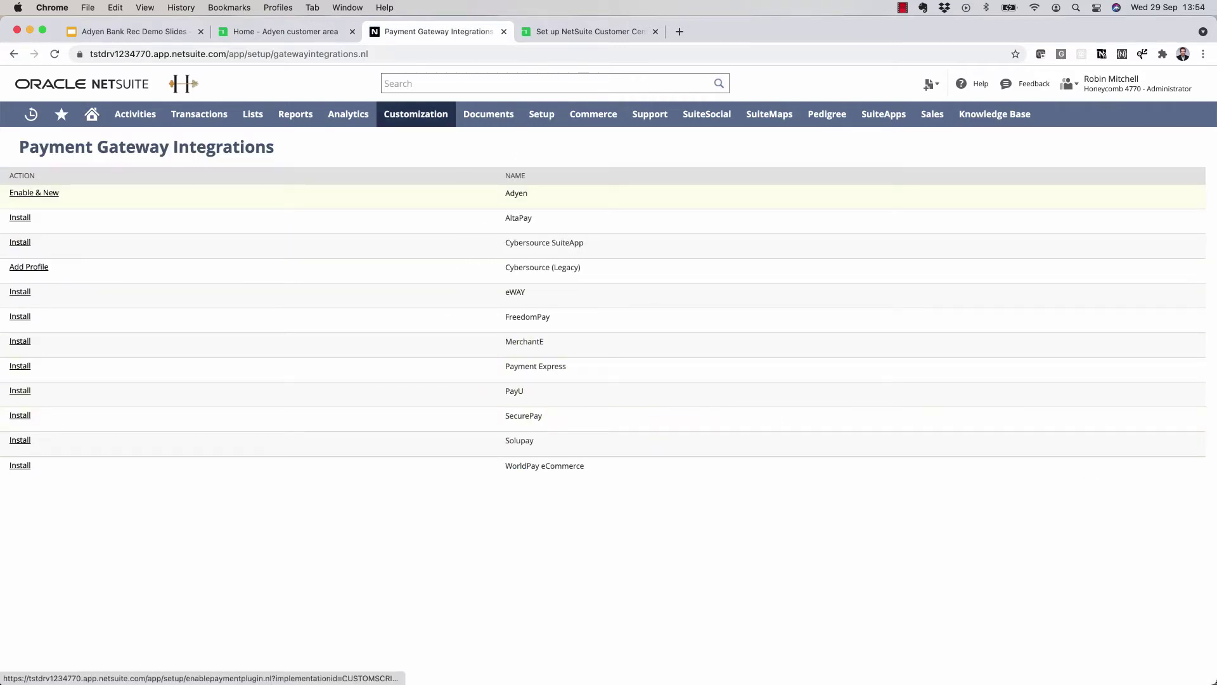
click(34, 193)
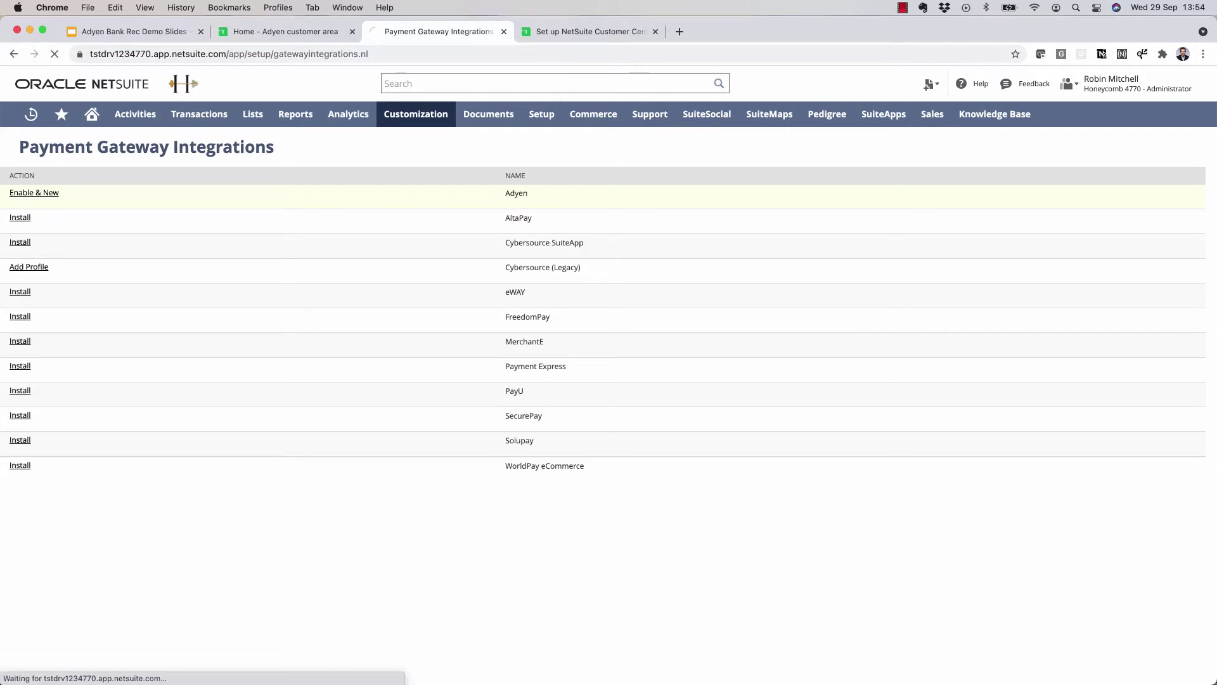
- Put the Adyen docs in a separate window beside NetSuite, showing the 'Create a payment processing profile' field descriptions
drag(1216, 342, 735, 342)
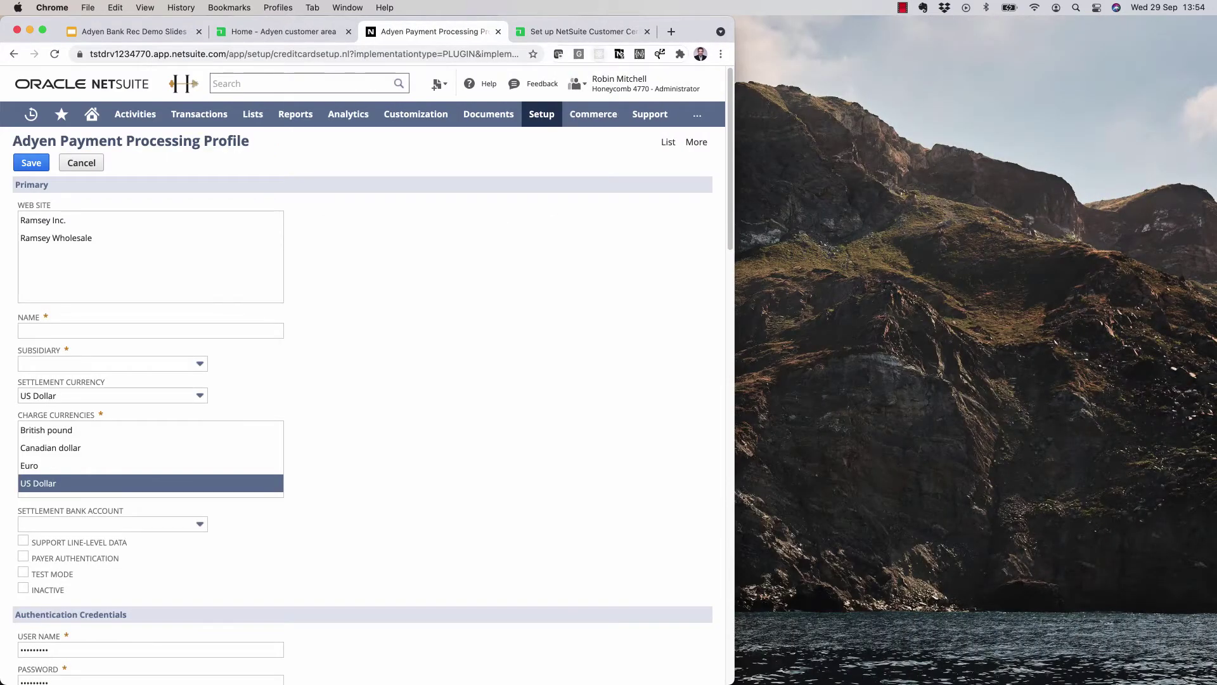
mouse_move(694, 31)
mouse_down()
mouse_move(777, 115)
mouse_move(723, 31)
mouse_move(702, 31)
mouse_up()
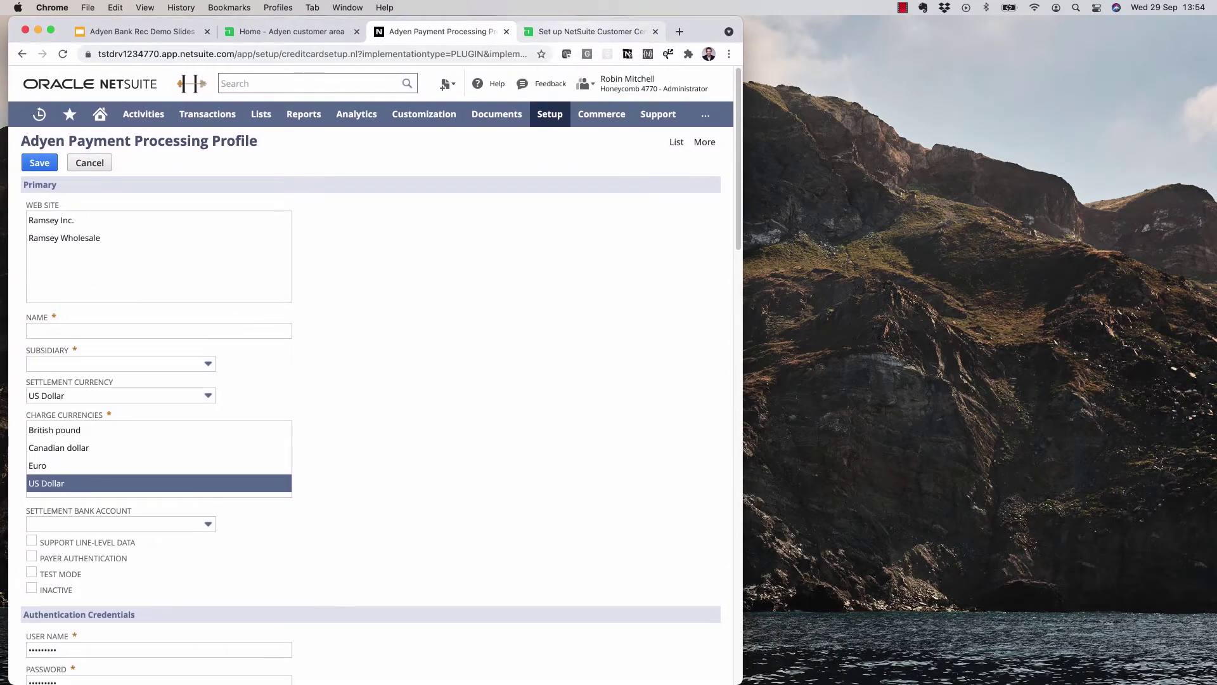
drag(590, 31, 619, 31)
scroll(881, 380, up, 5)
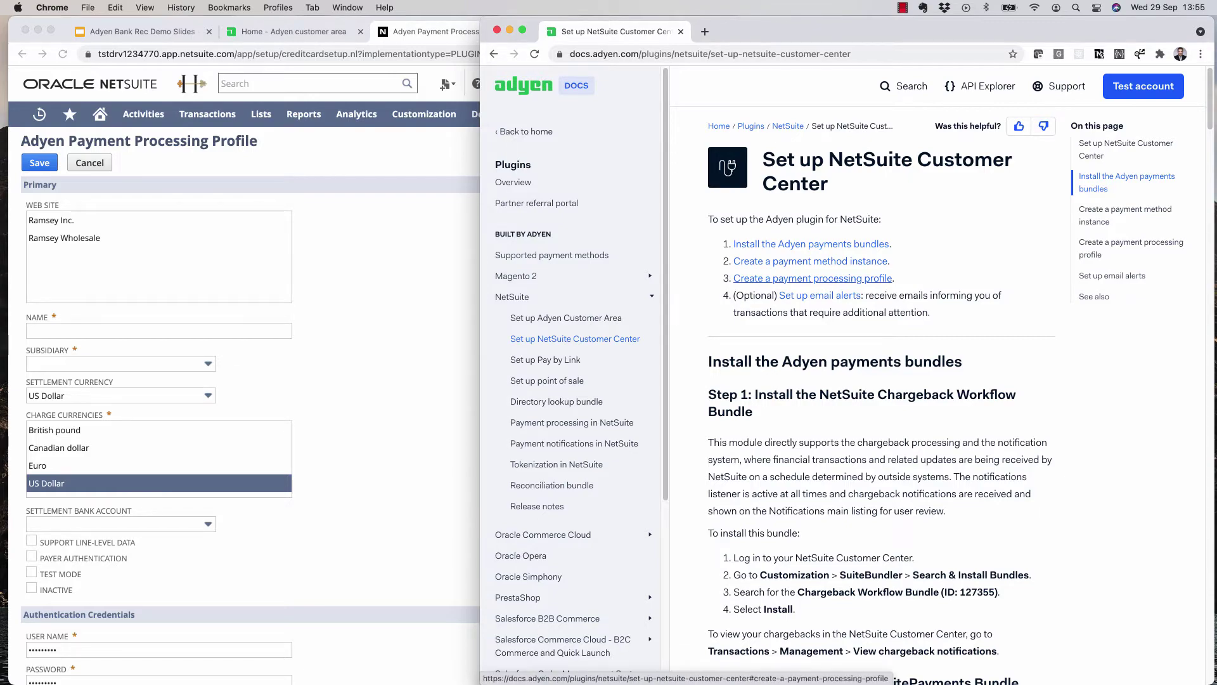
click(812, 279)
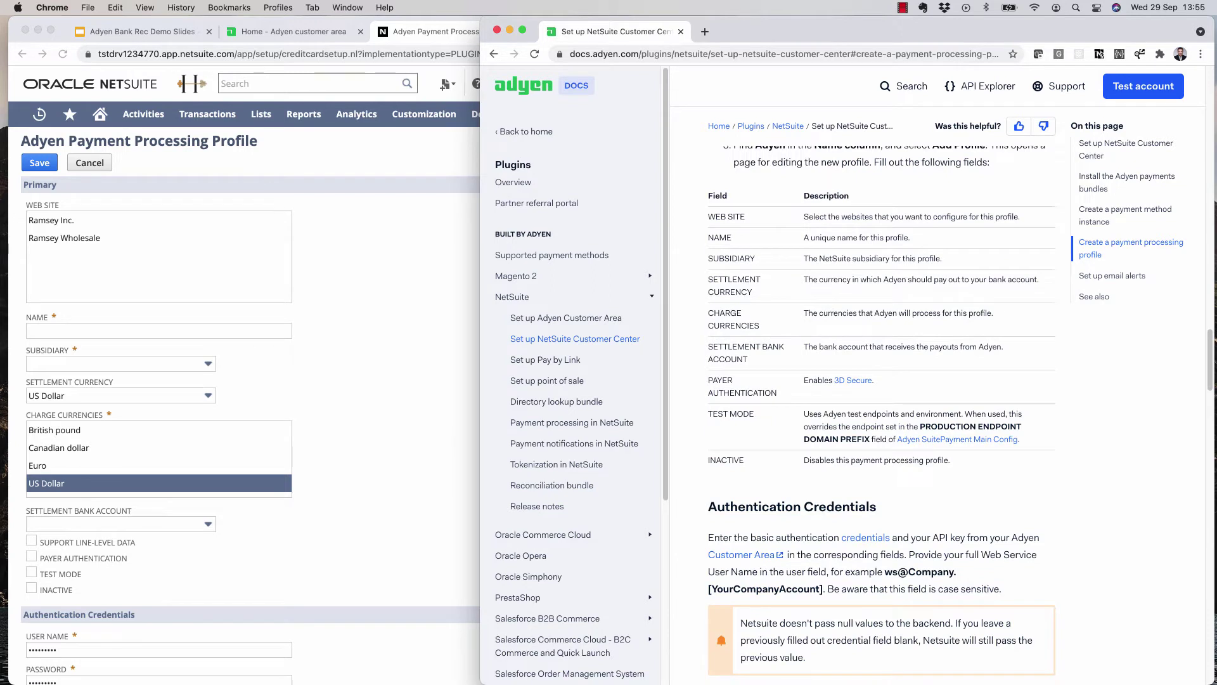
scroll(244, 406, down, 1)
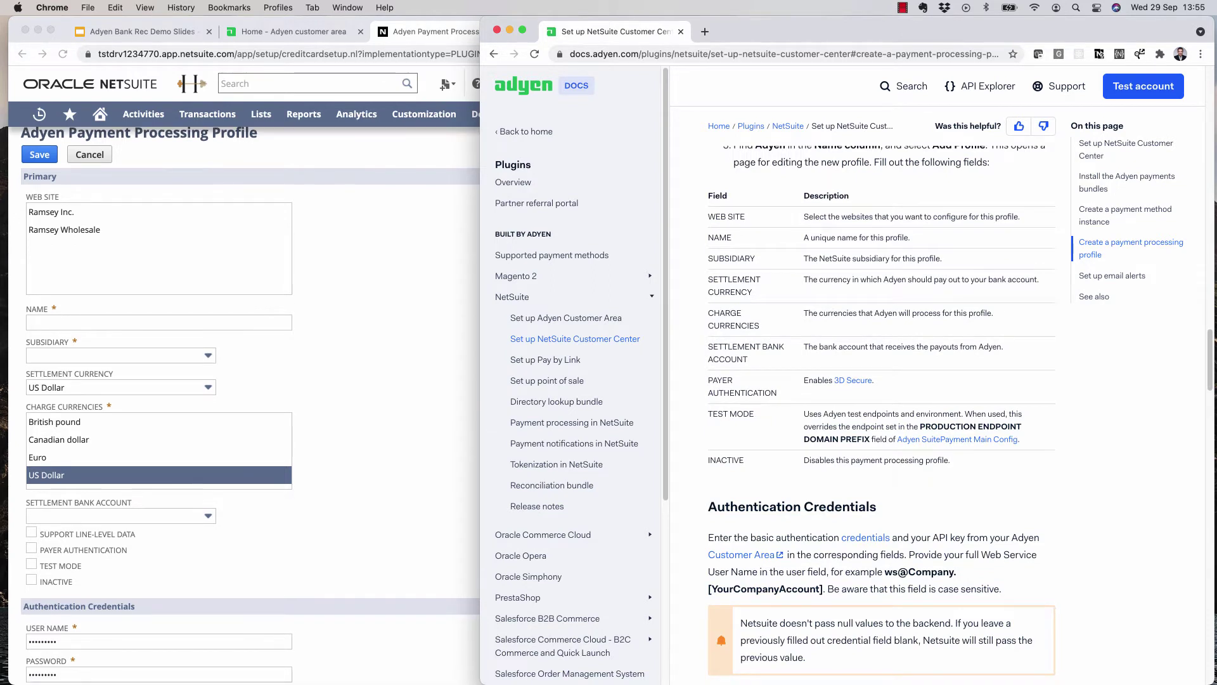
key(super+grave)
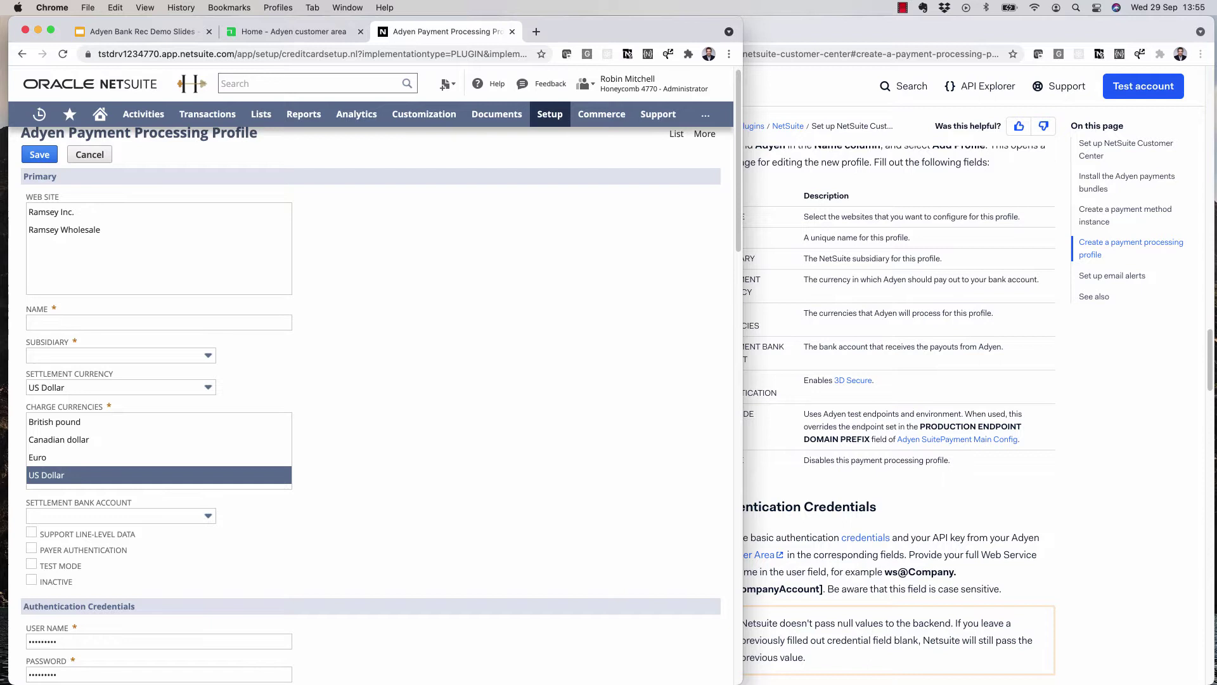
- Name the profile Adyen, set subsidiary to Honeycomb Mfg., turn on Test Mode, and move to User Name
drag(743, 190, 685, 190)
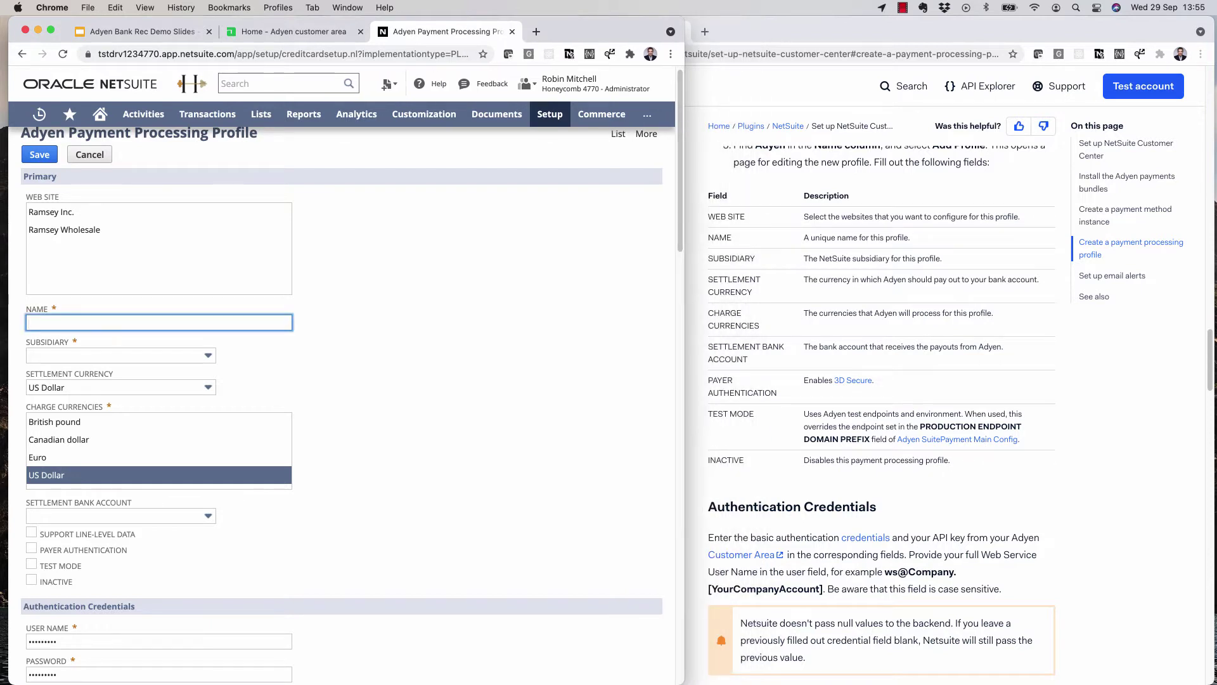
text(Adyen)
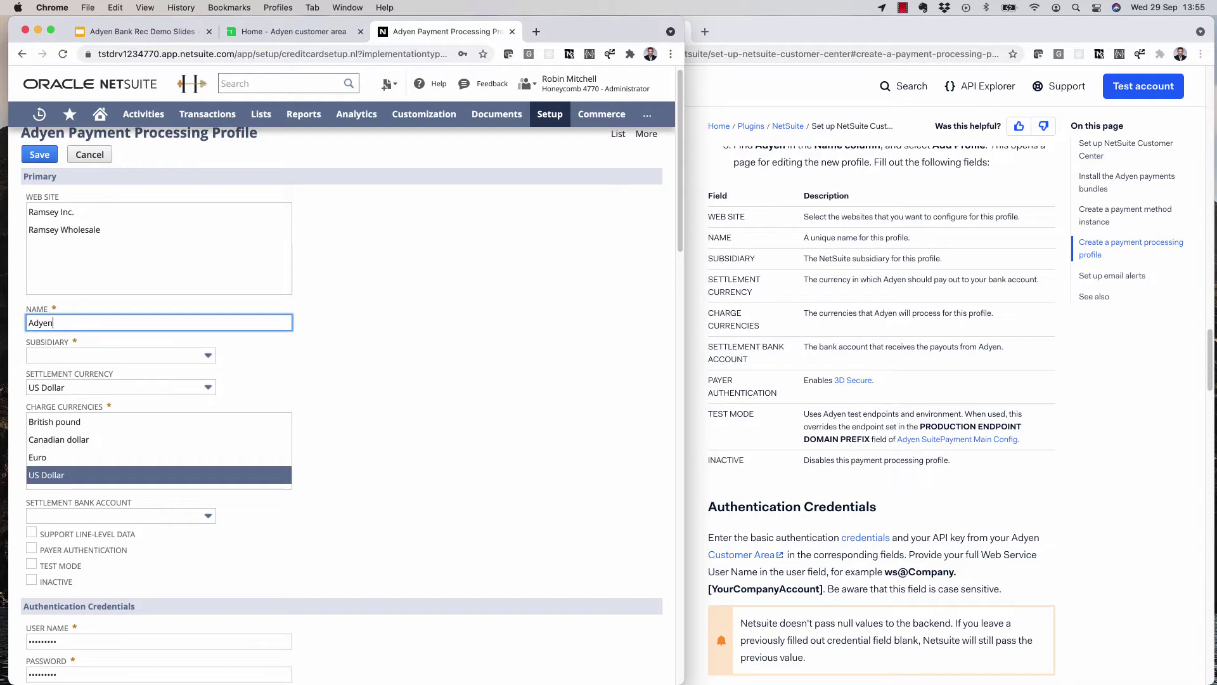
key(Tab)
key(Down)
key(Down)
key(Return)
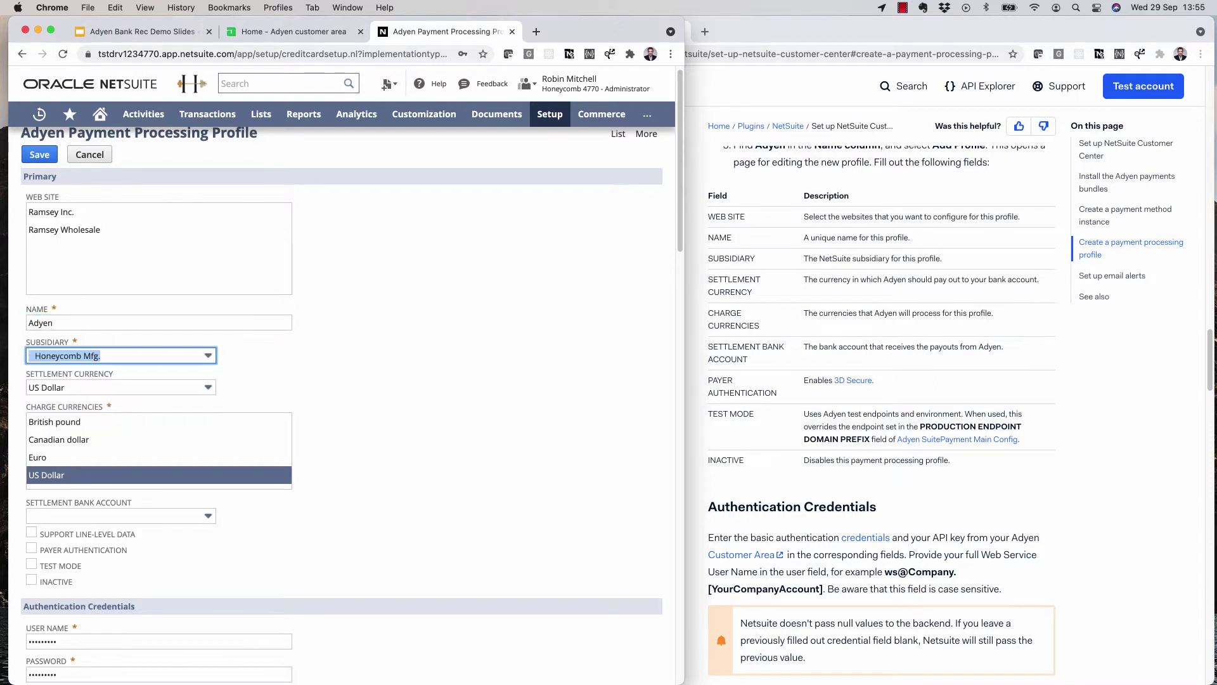
scroll(342, 380, down, 2)
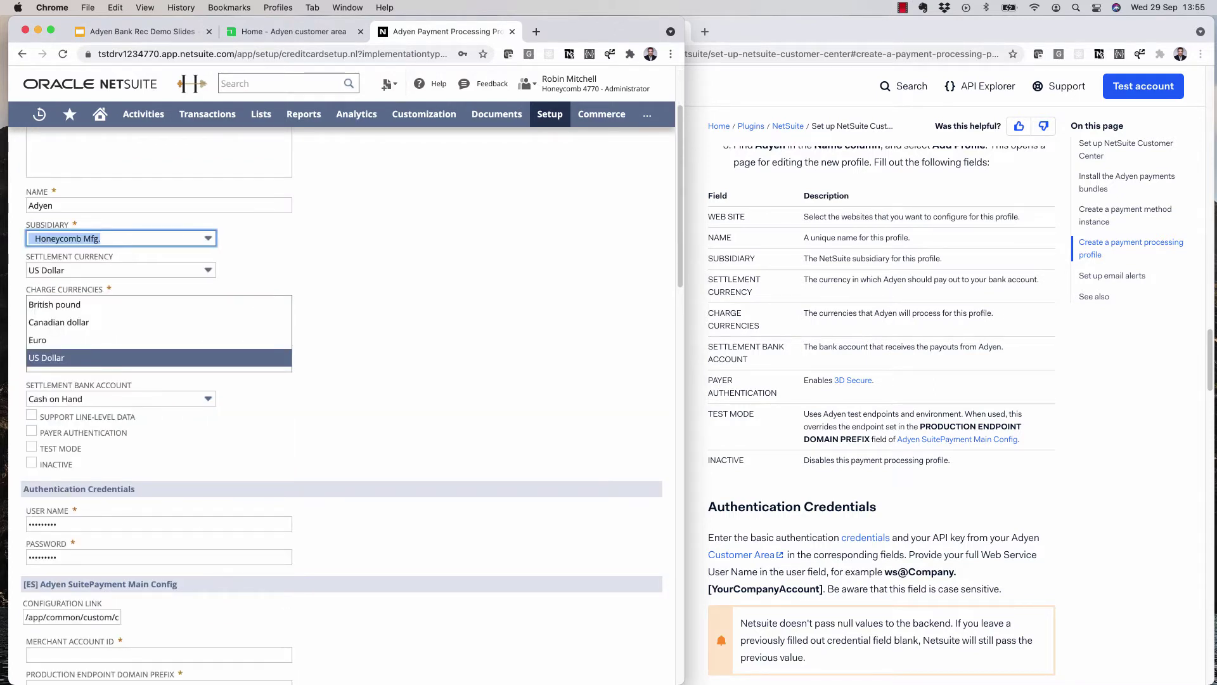
scroll(342, 393, down, 2)
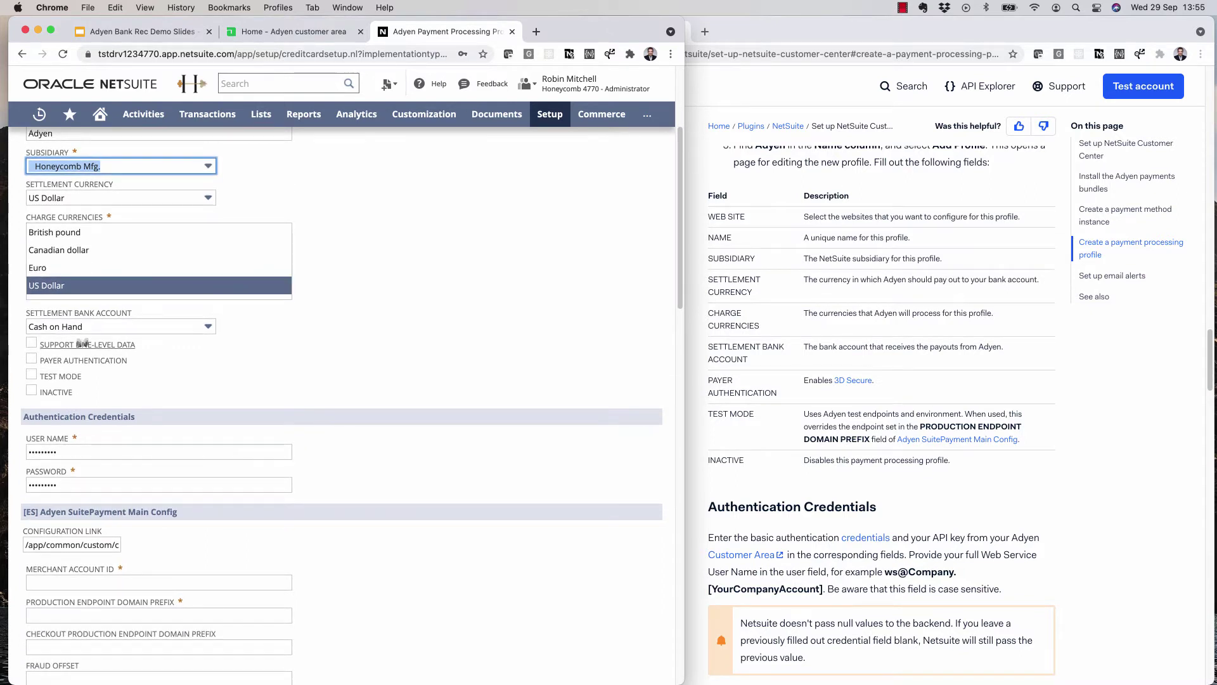
click(31, 374)
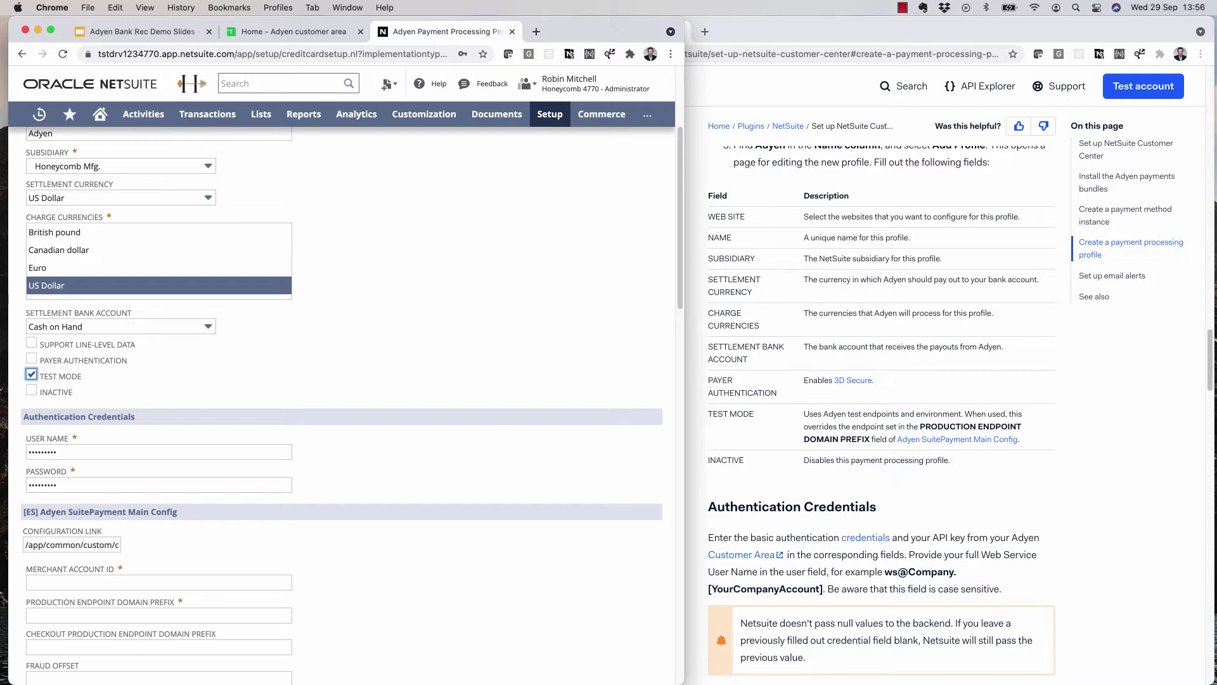
key(Tab)
key(Tab)
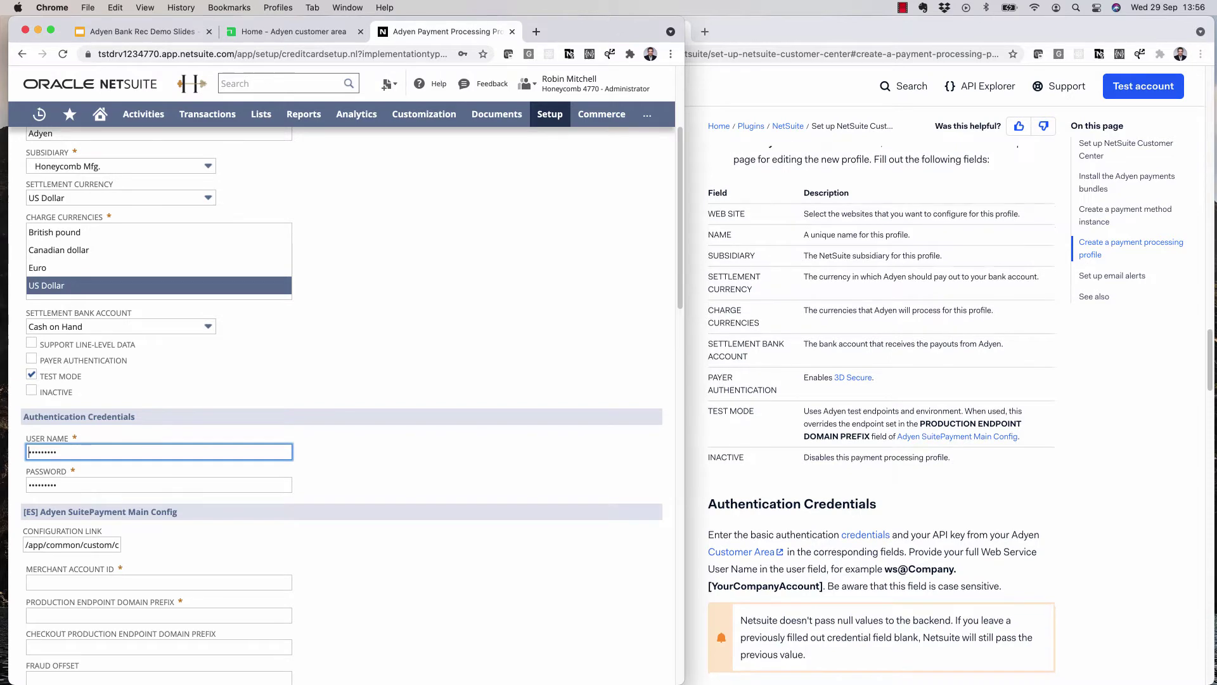
scroll(881, 415, down, 5)
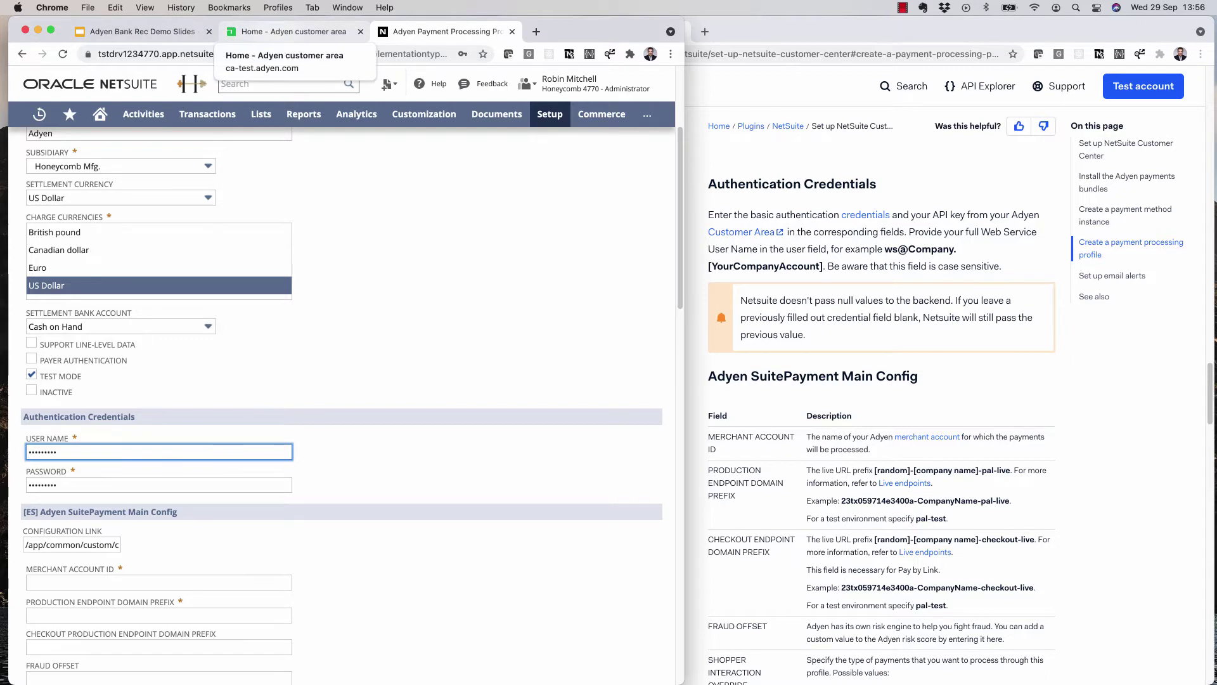
- In Adyen Customer Area, open the web service user under Developers > API credentials
click(279, 32)
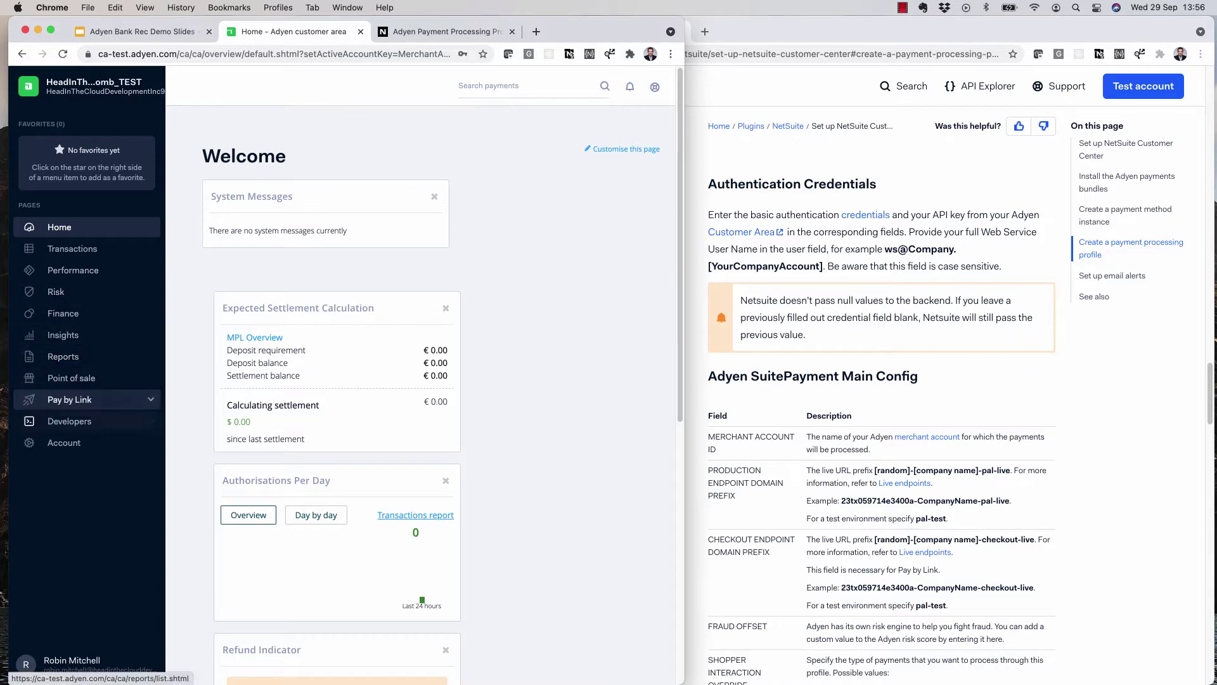
click(70, 421)
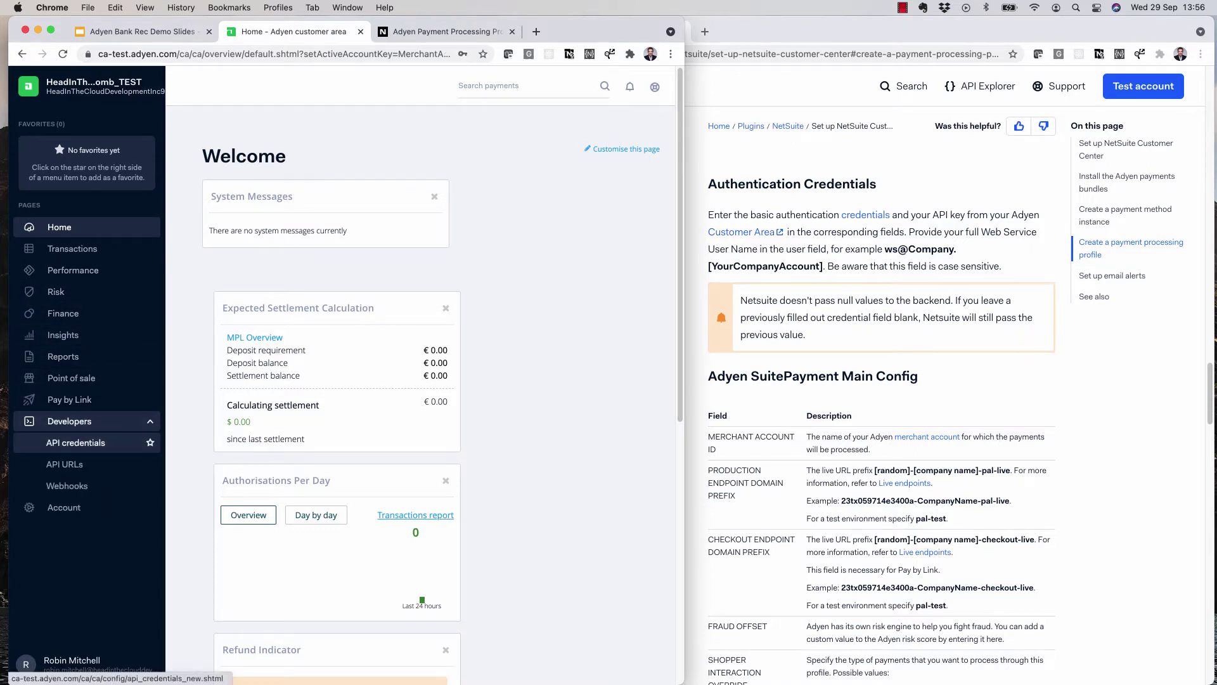
click(76, 442)
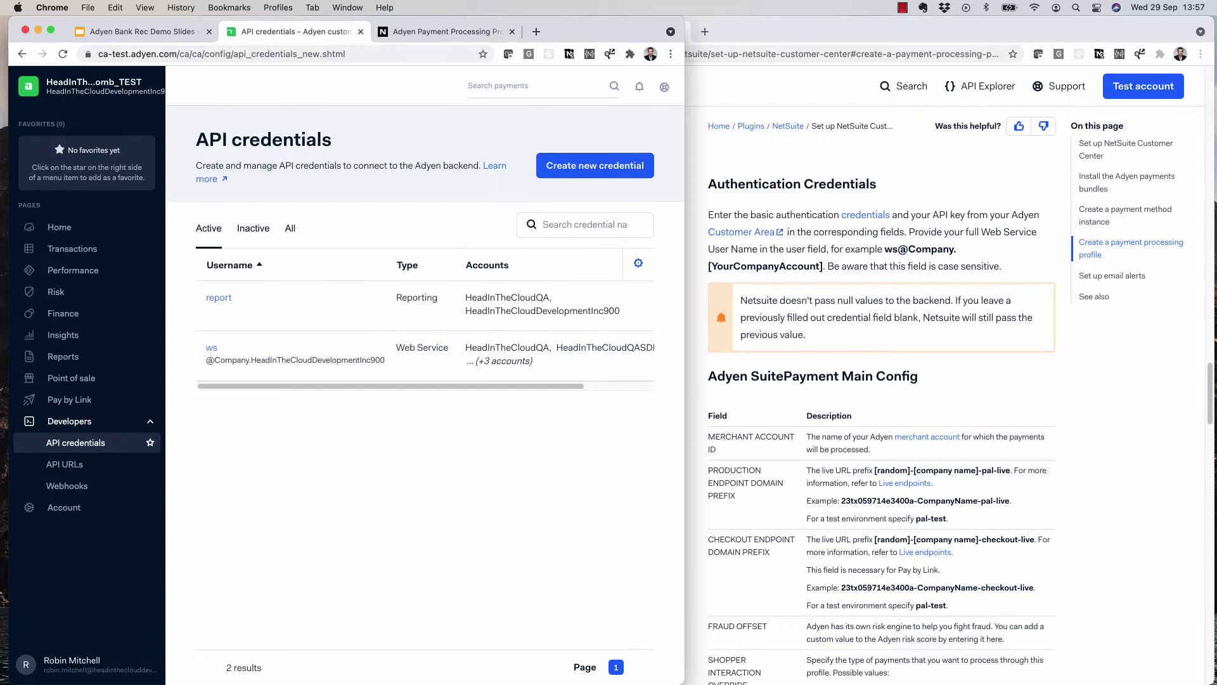
click(211, 348)
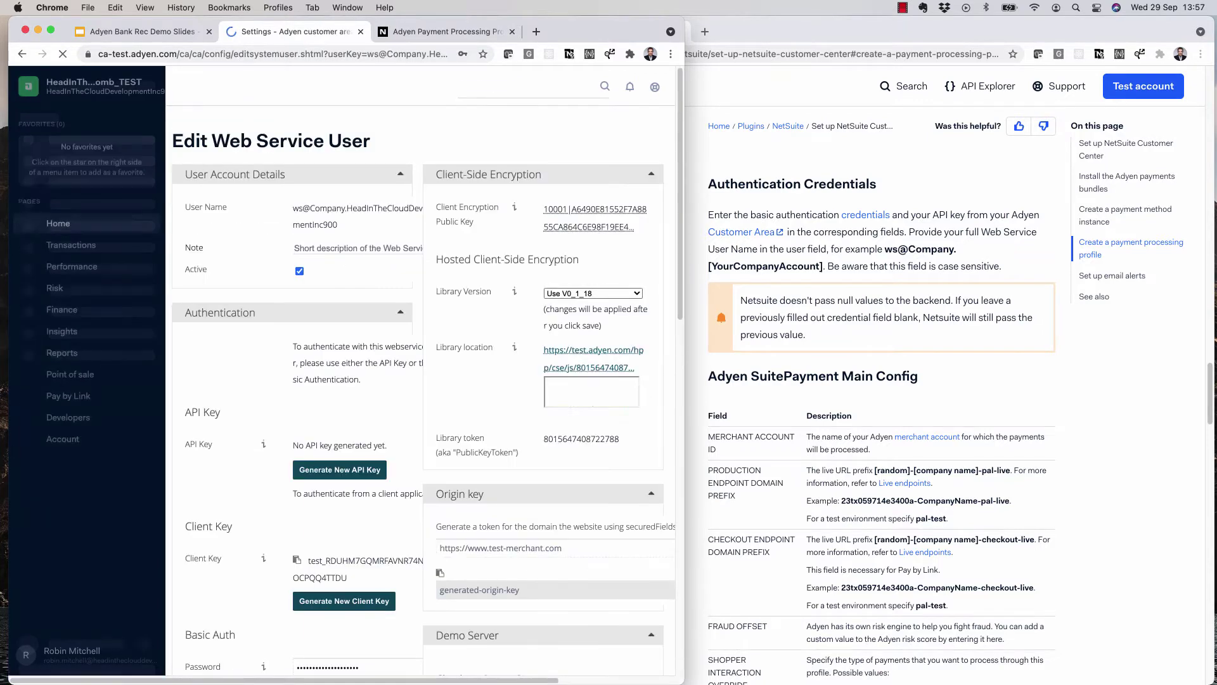
- Copy the web service user's name and password into NetSuite's profile credential fields
drag(337, 225, 293, 208)
key(super+c)
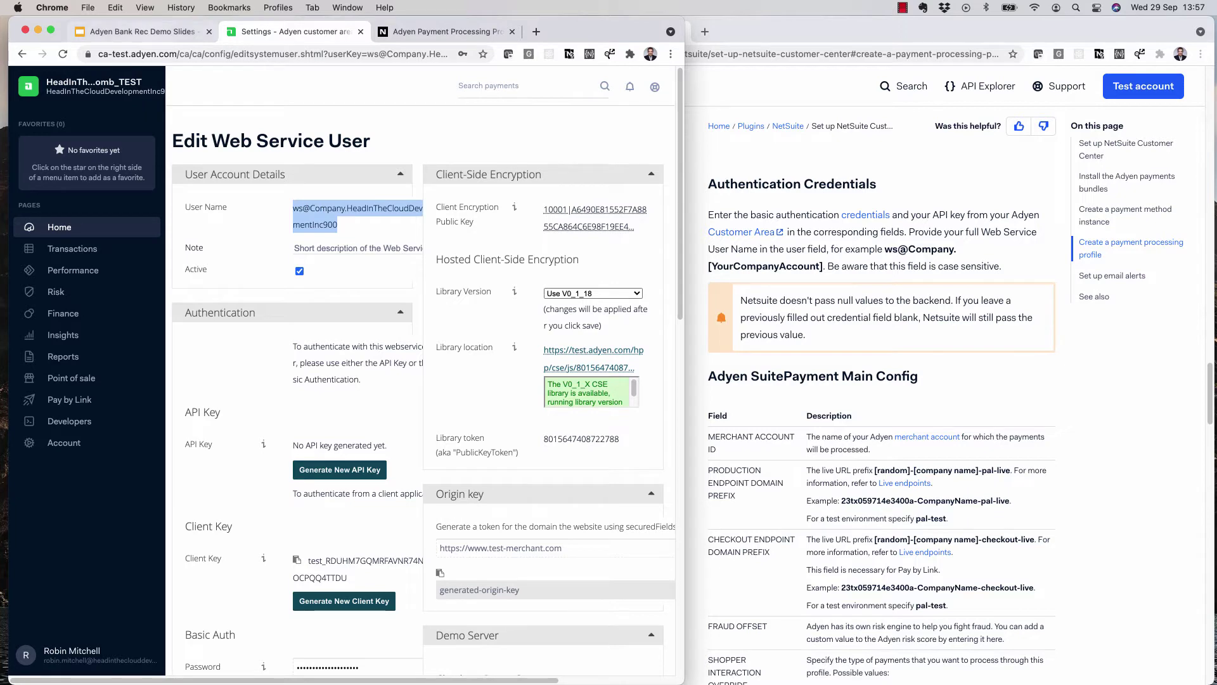
key(ctrl+Tab)
key(super+v)
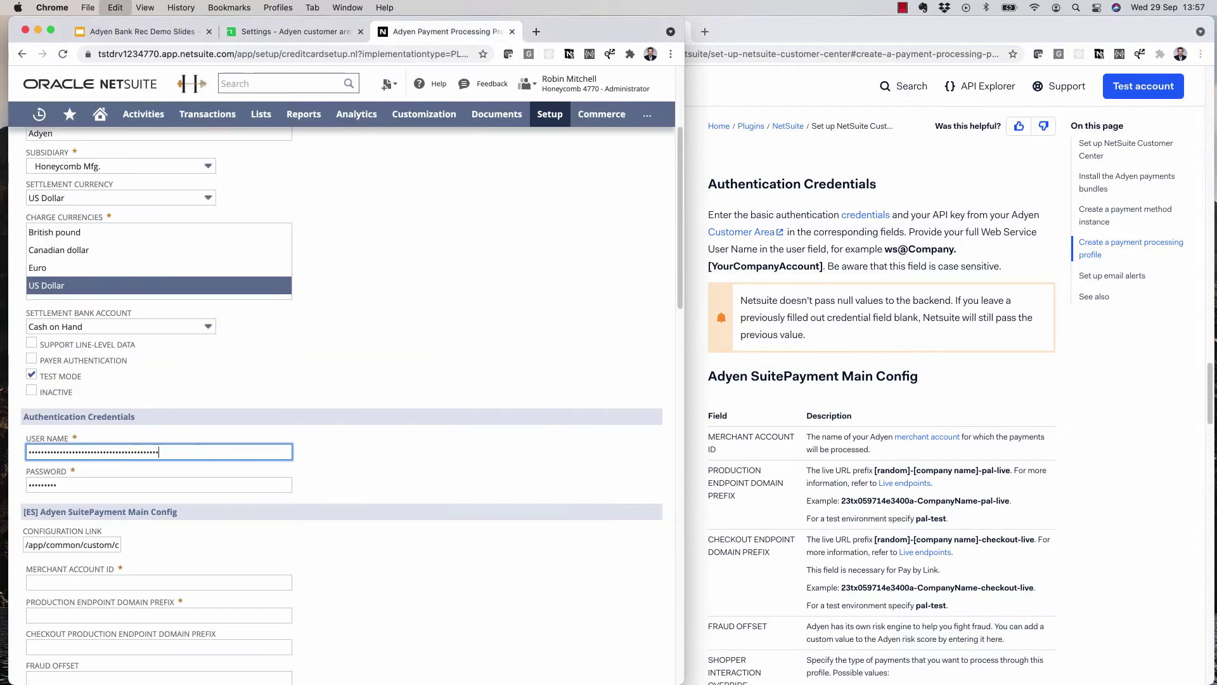
key(ctrl+shift+Tab)
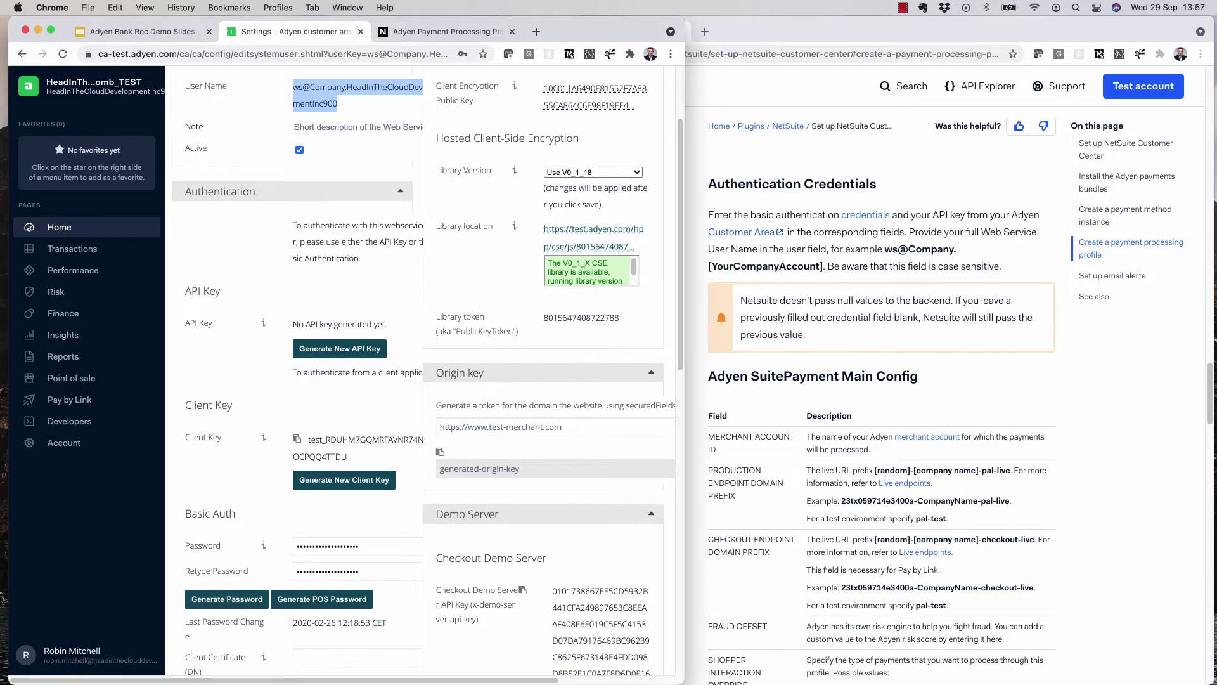
key(ctrl+Tab)
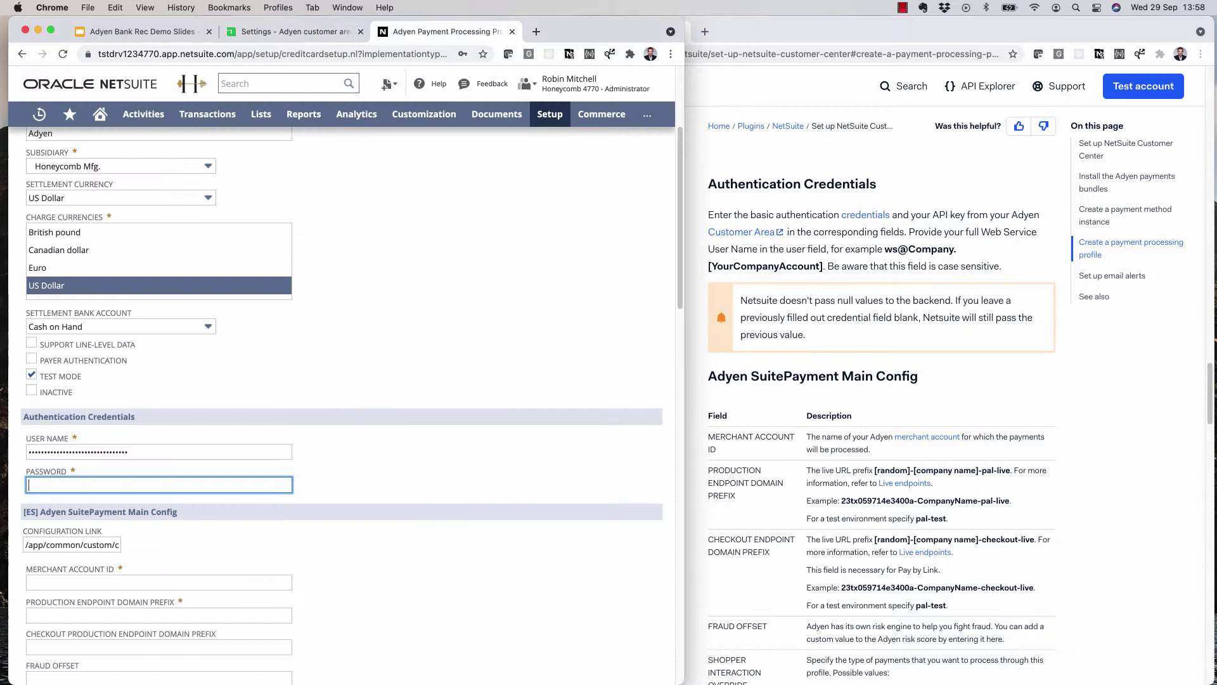
key(super+v)
key(ctrl+shift+Tab)
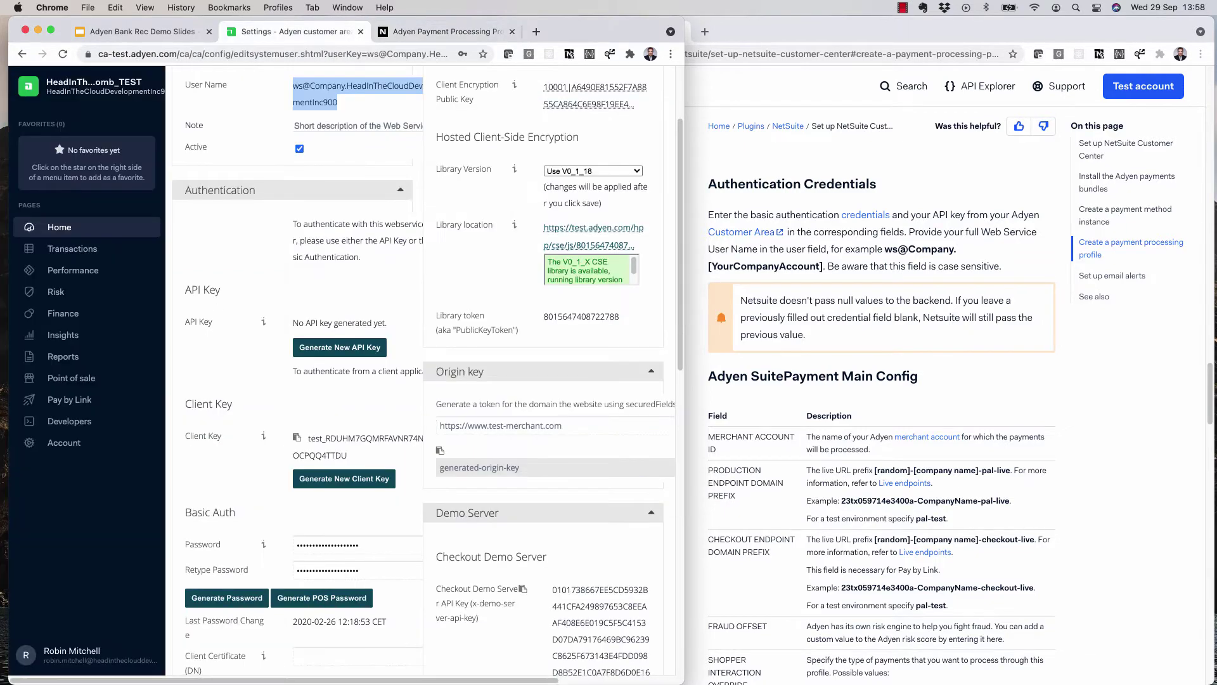
- Add the HITC_Honeycomb_TEST merchant account to the web service user's accounts, then save and confirm
scroll(424, 370, down, 10)
scroll(253, 260, down, 10)
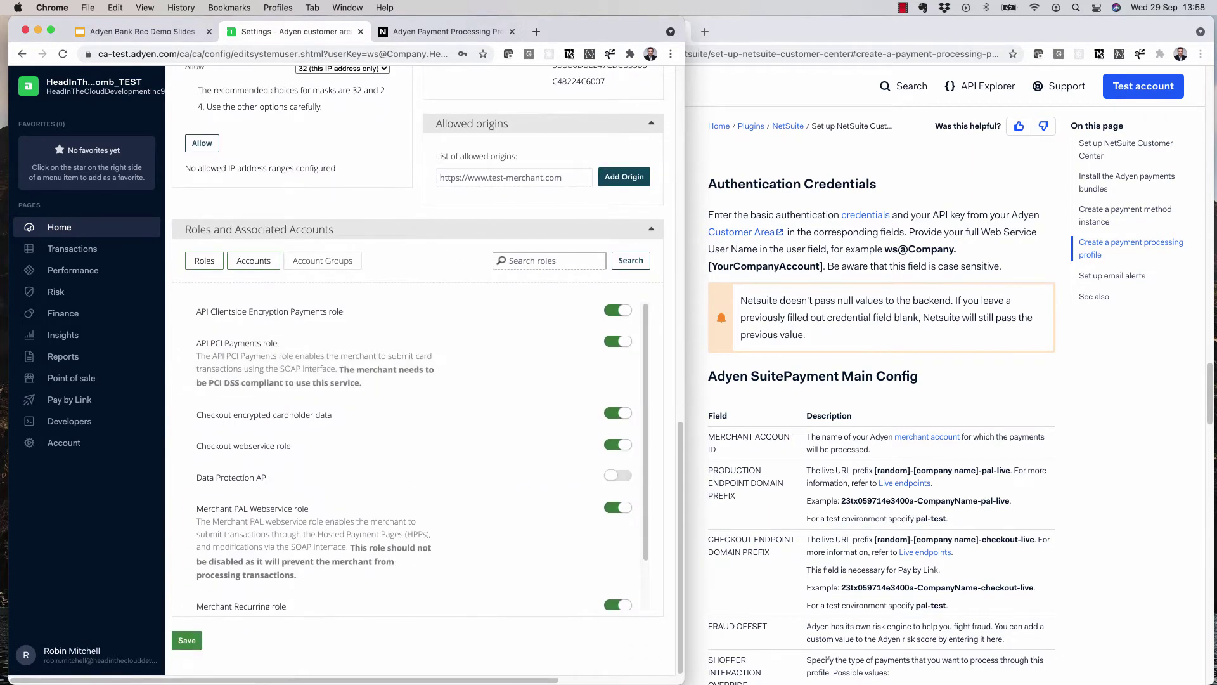
click(254, 261)
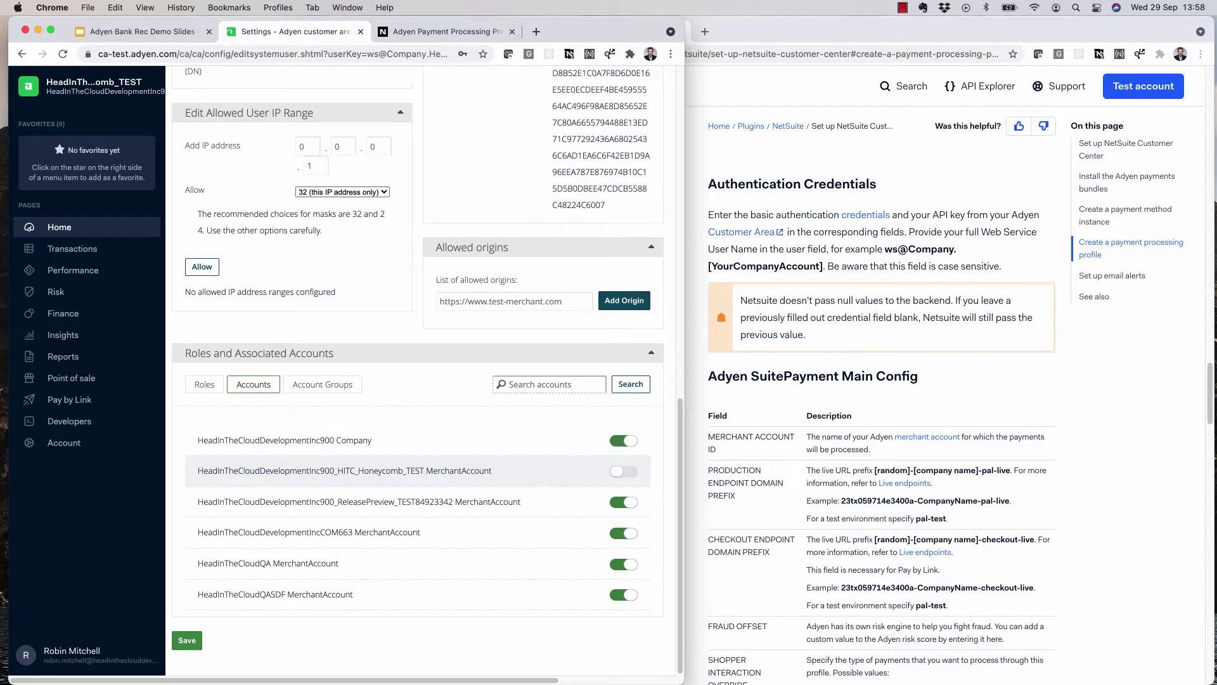
click(624, 471)
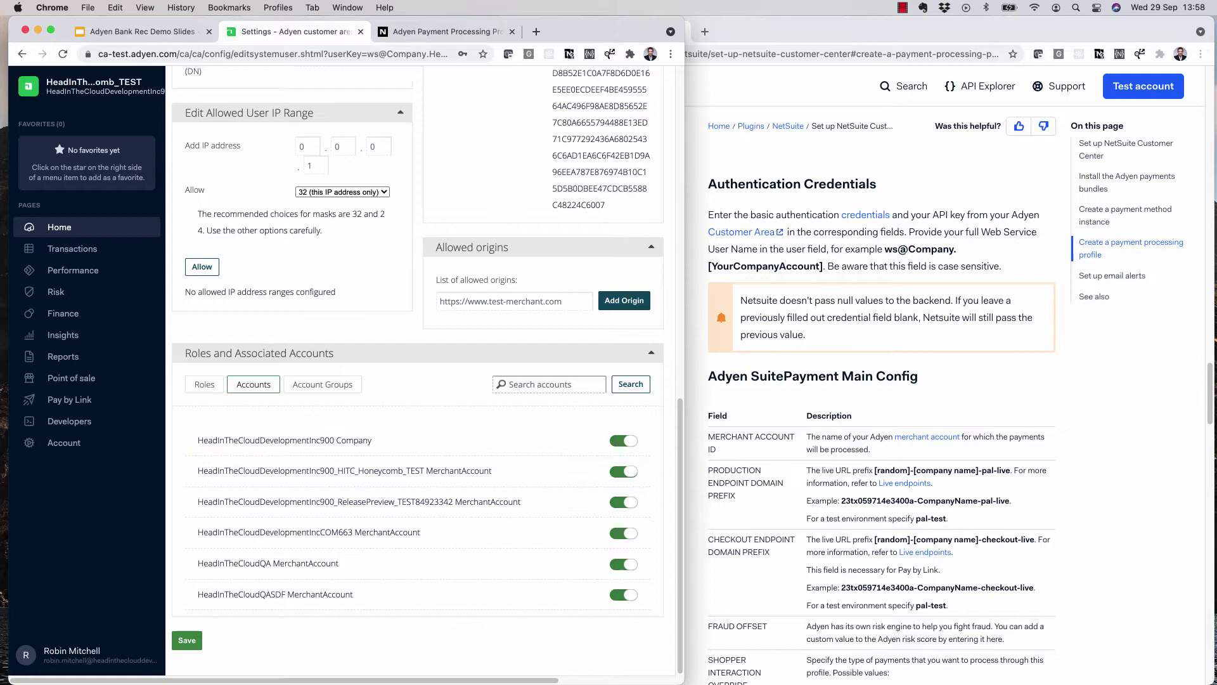
click(187, 640)
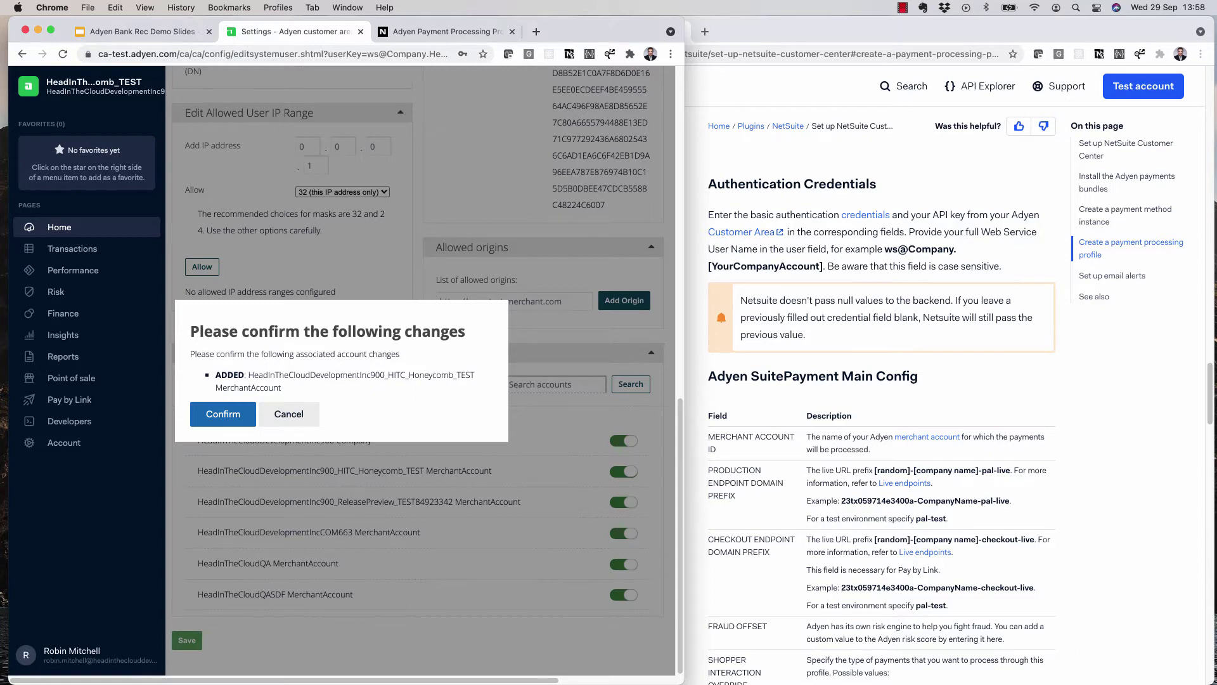
click(222, 413)
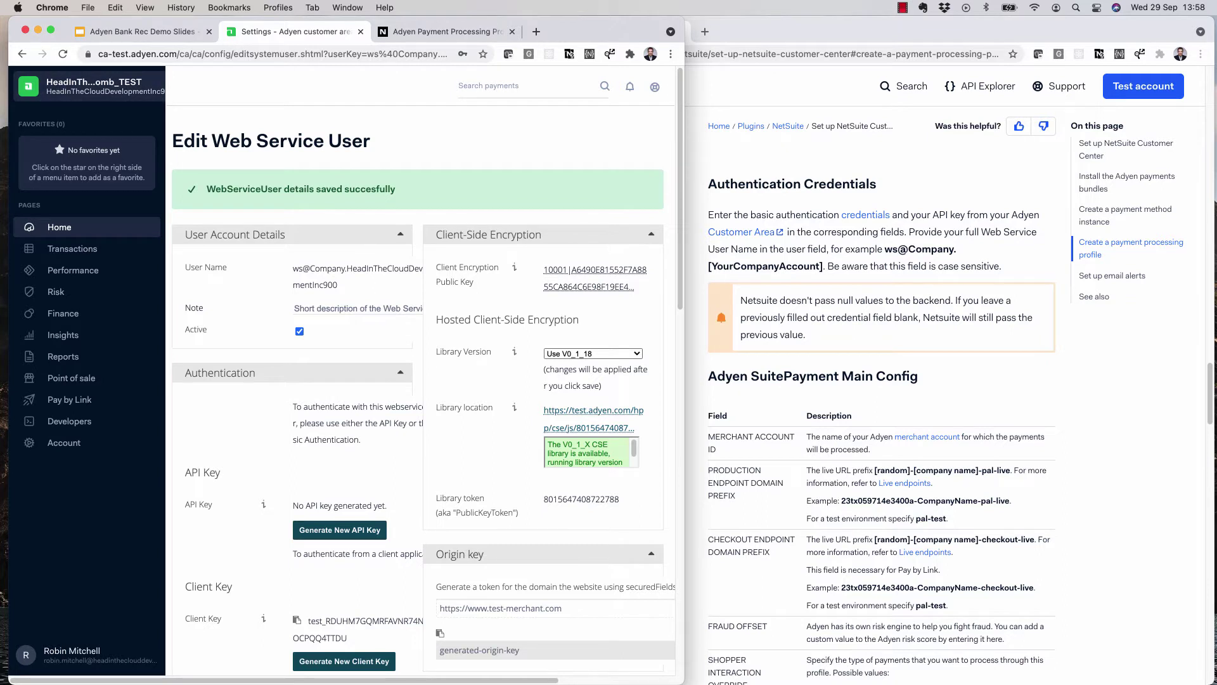
click(89, 87)
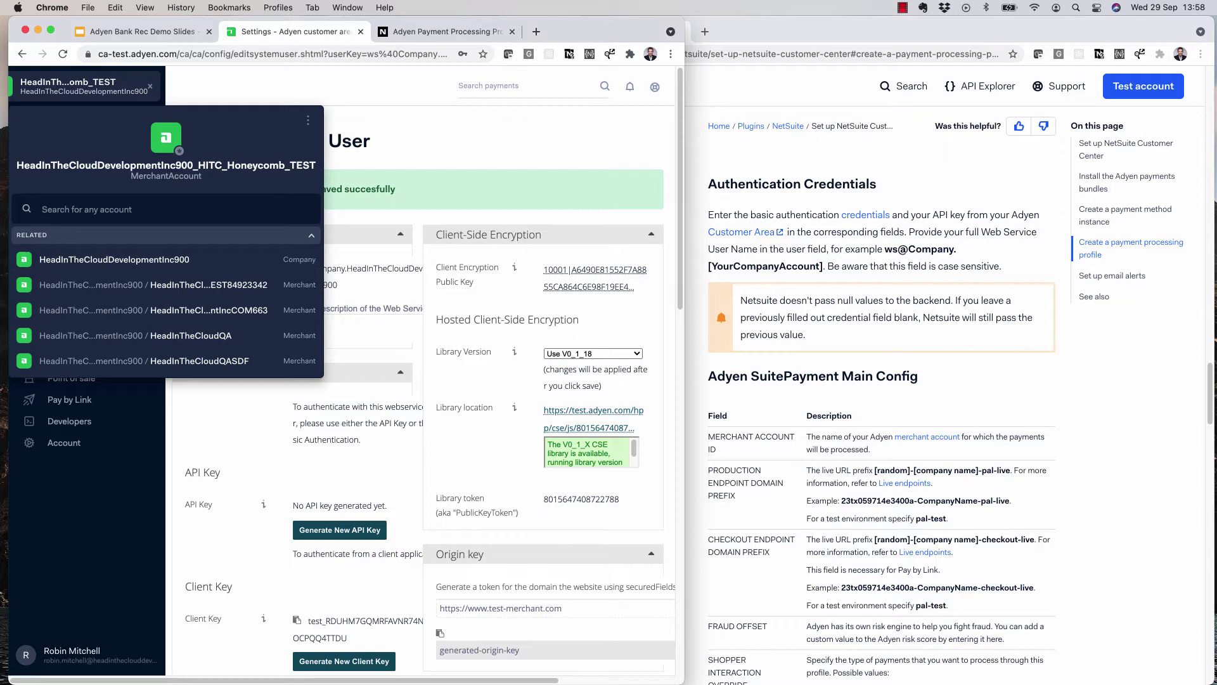
drag(17, 165, 315, 165)
key(super+c)
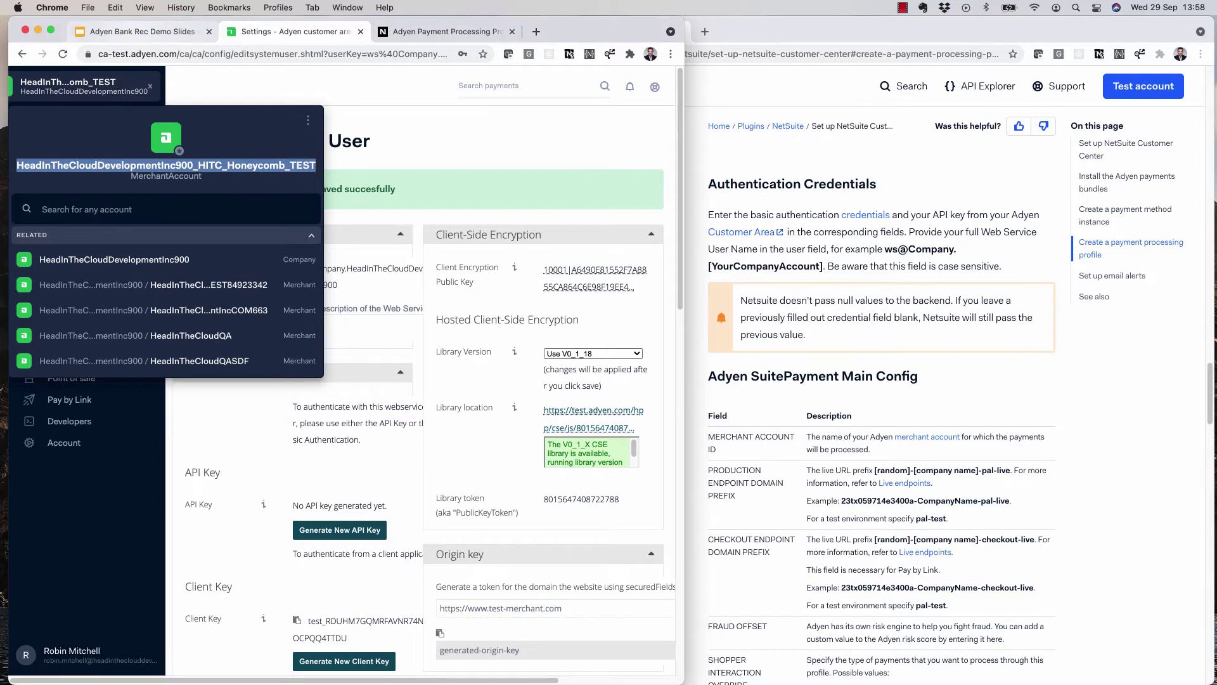
key(ctrl+Tab)
click(158, 483)
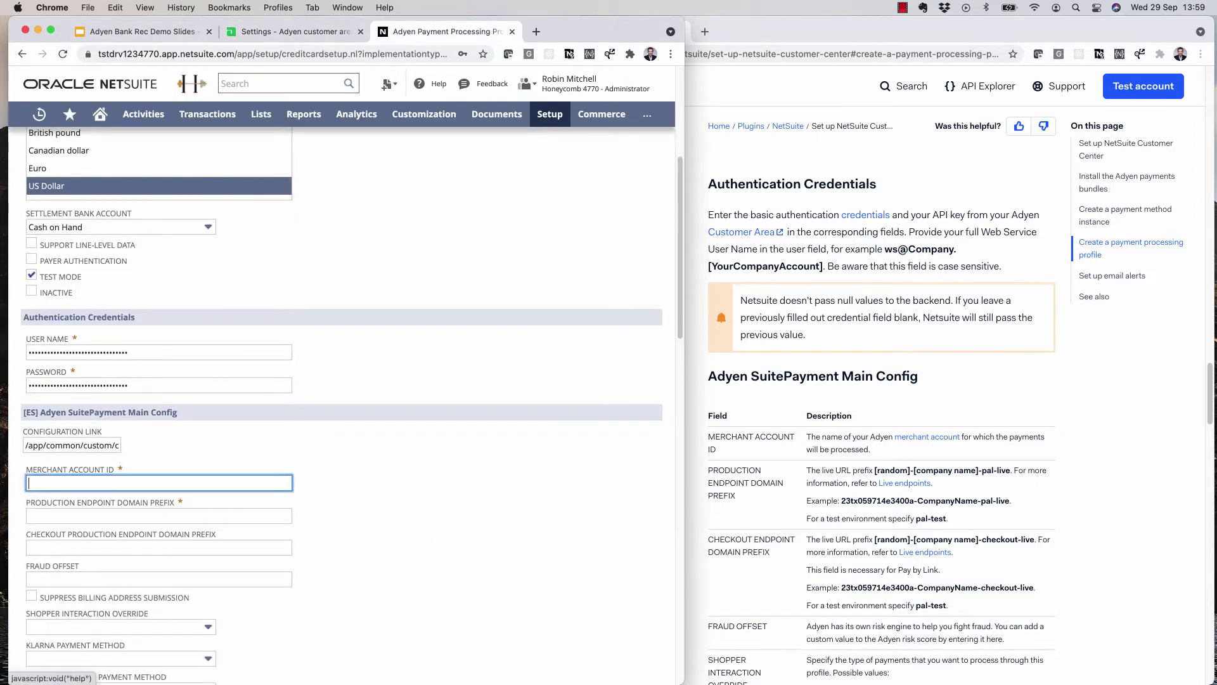
- Paste the merchant account ID and set the Production Endpoint Domain Prefix to ca-test
key(super+v)
scroll(342, 405, down, 3)
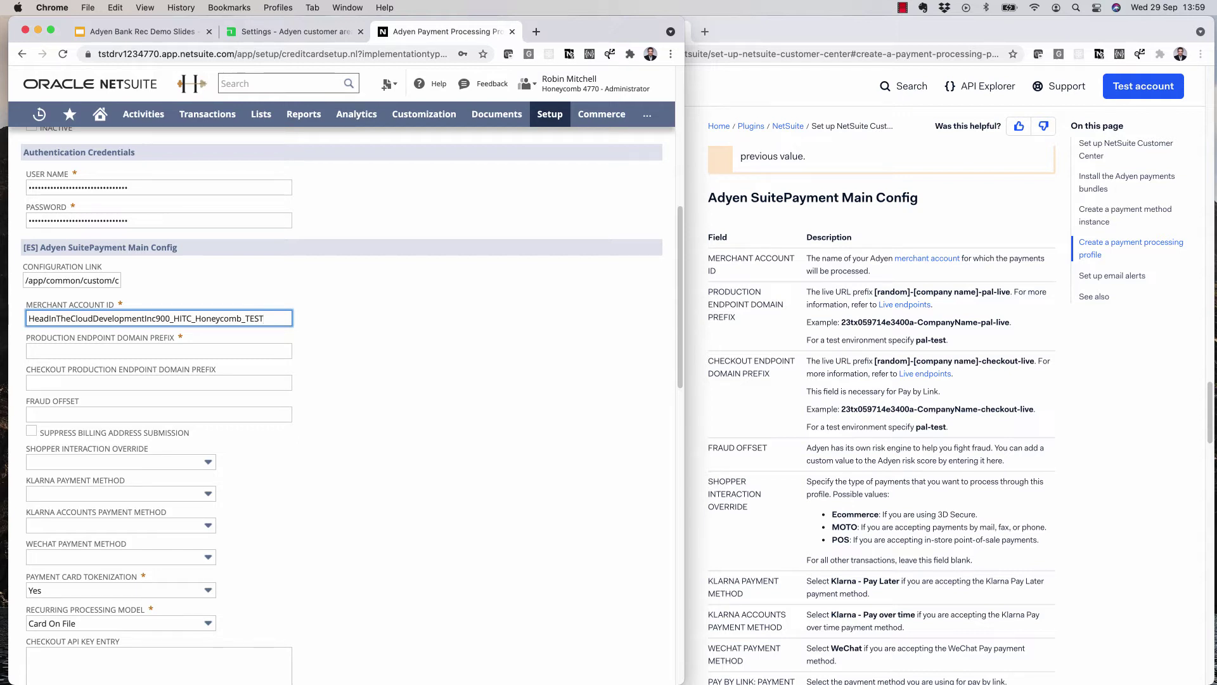
click(158, 350)
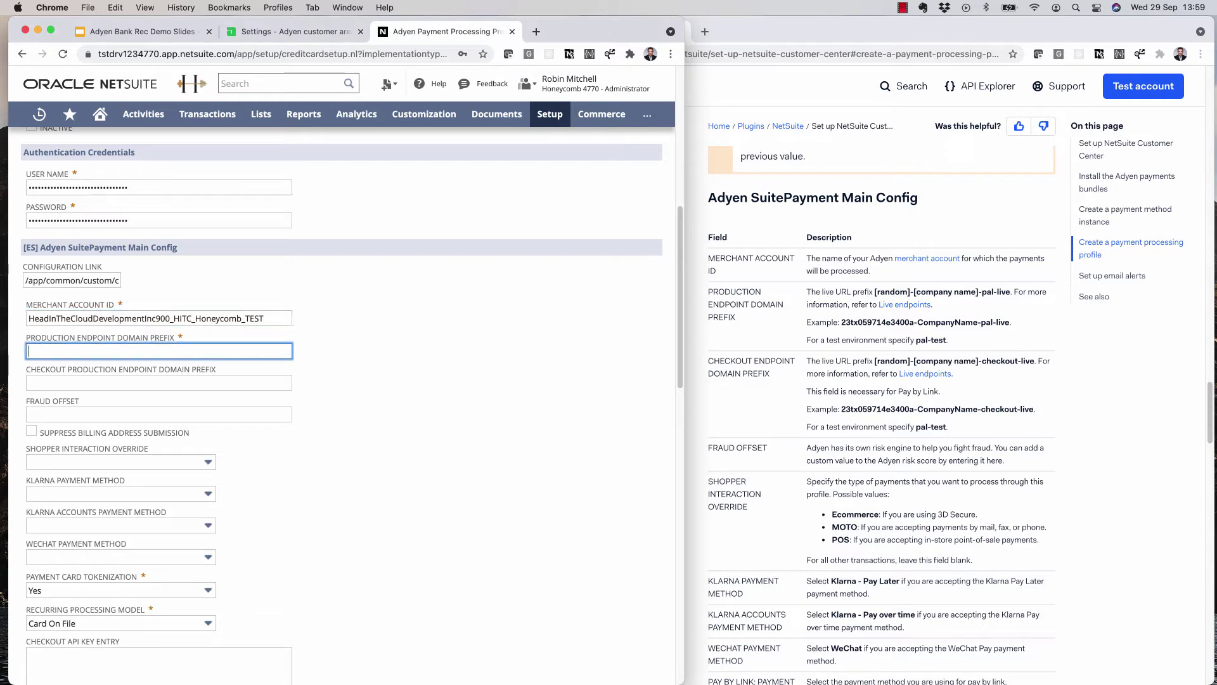
text(ca-test)
- Add MasterCard and Visa as supported payment methods and remove Credit from gateway request types
scroll(343, 405, down, 7)
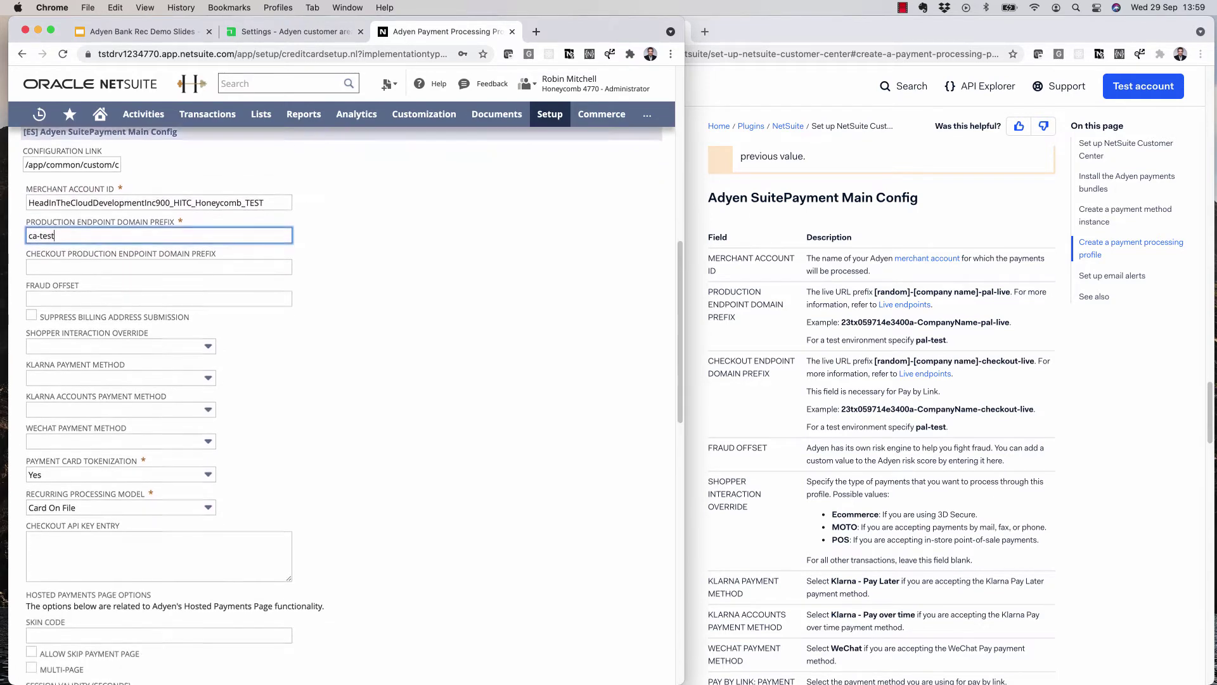
scroll(342, 406, down, 9)
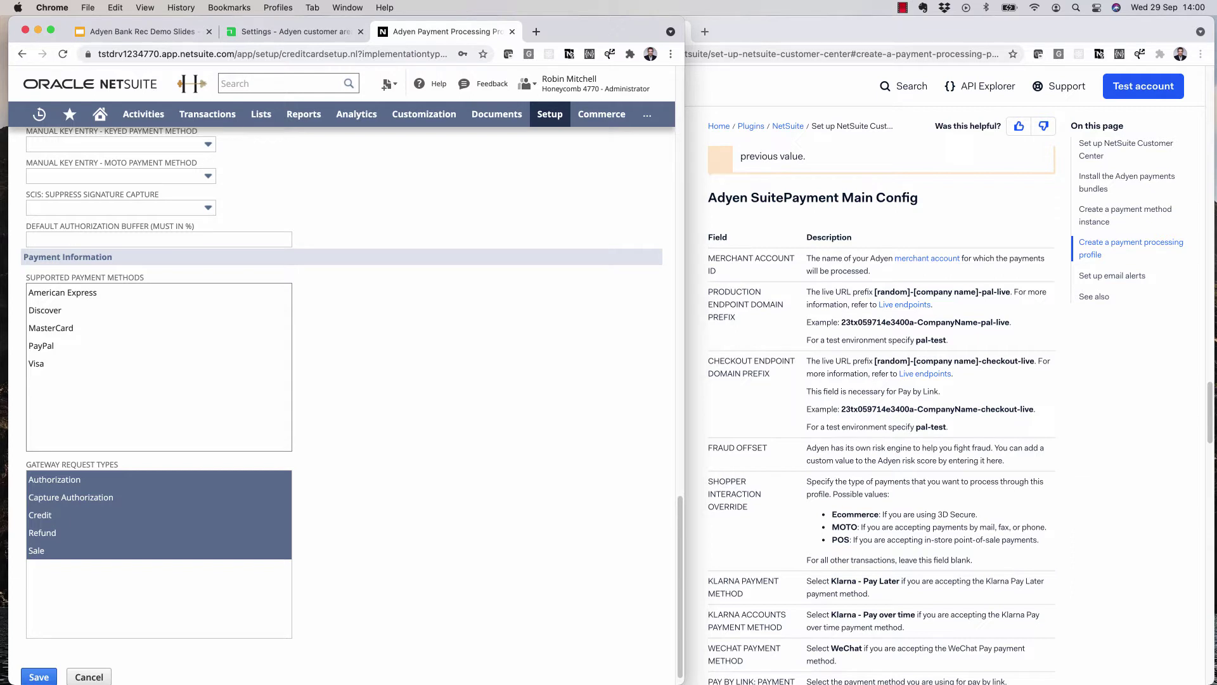
click(51, 328)
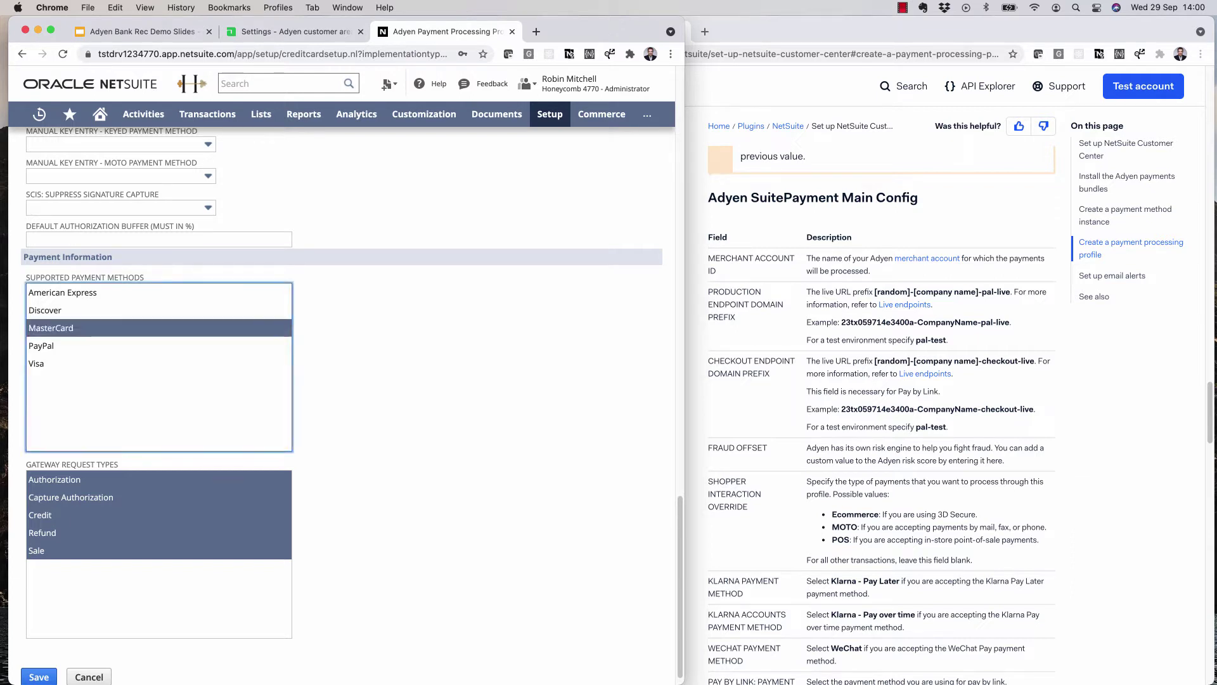
super+click(37, 364)
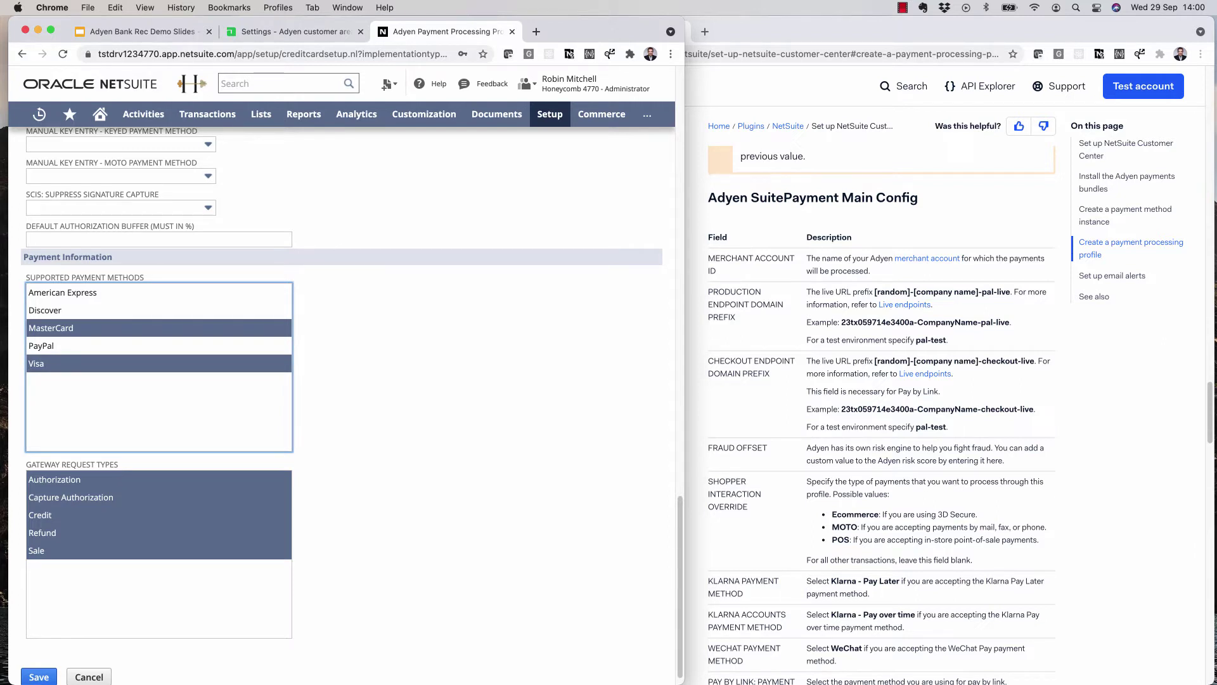
super+click(40, 514)
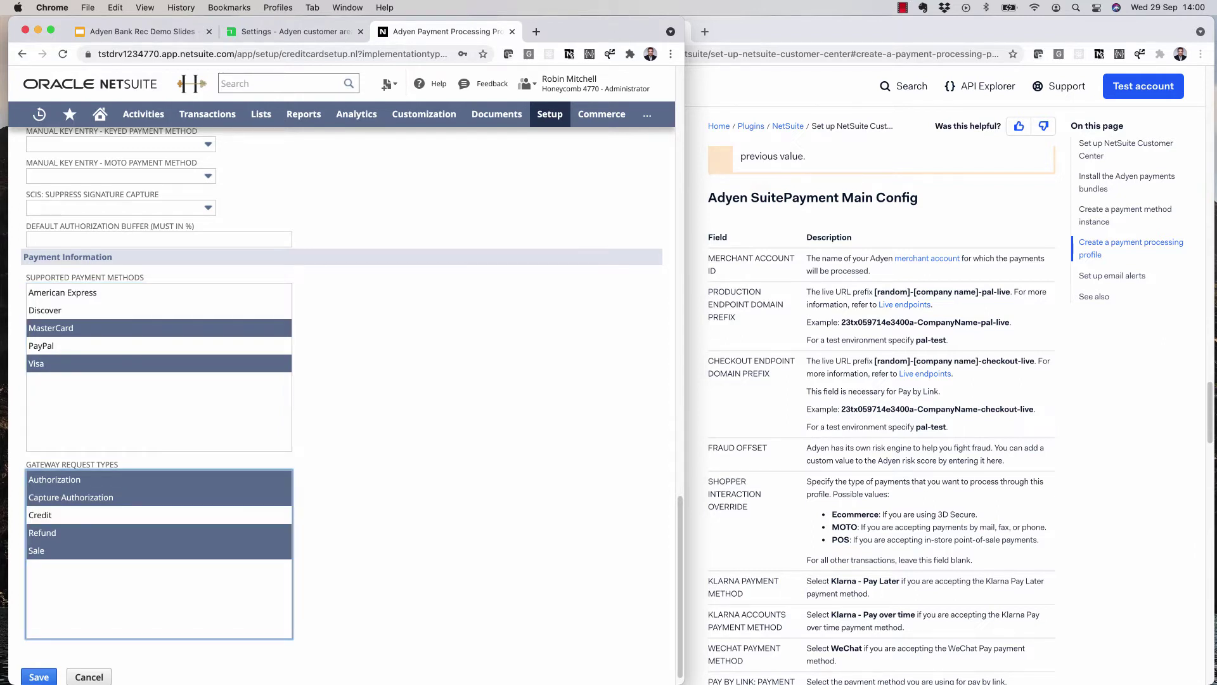
scroll(342, 406, down, 1)
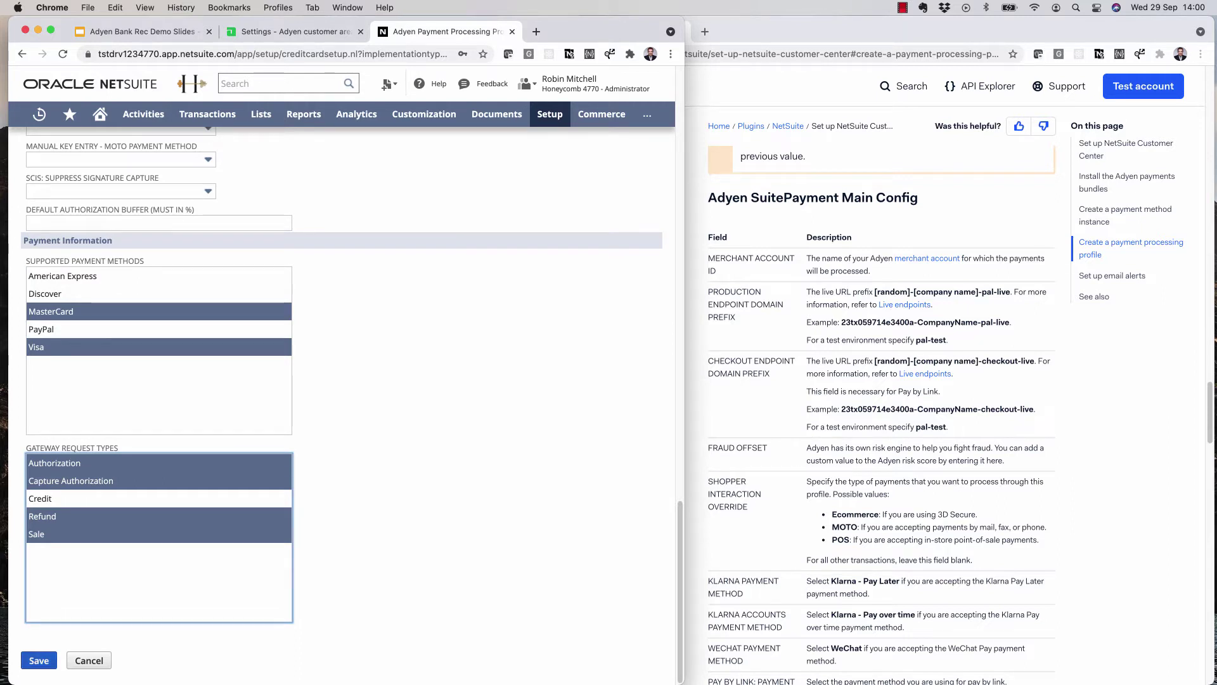
- Save the Adyen profile, then accept payment on invoice INV00001027 with a new payment option
click(38, 660)
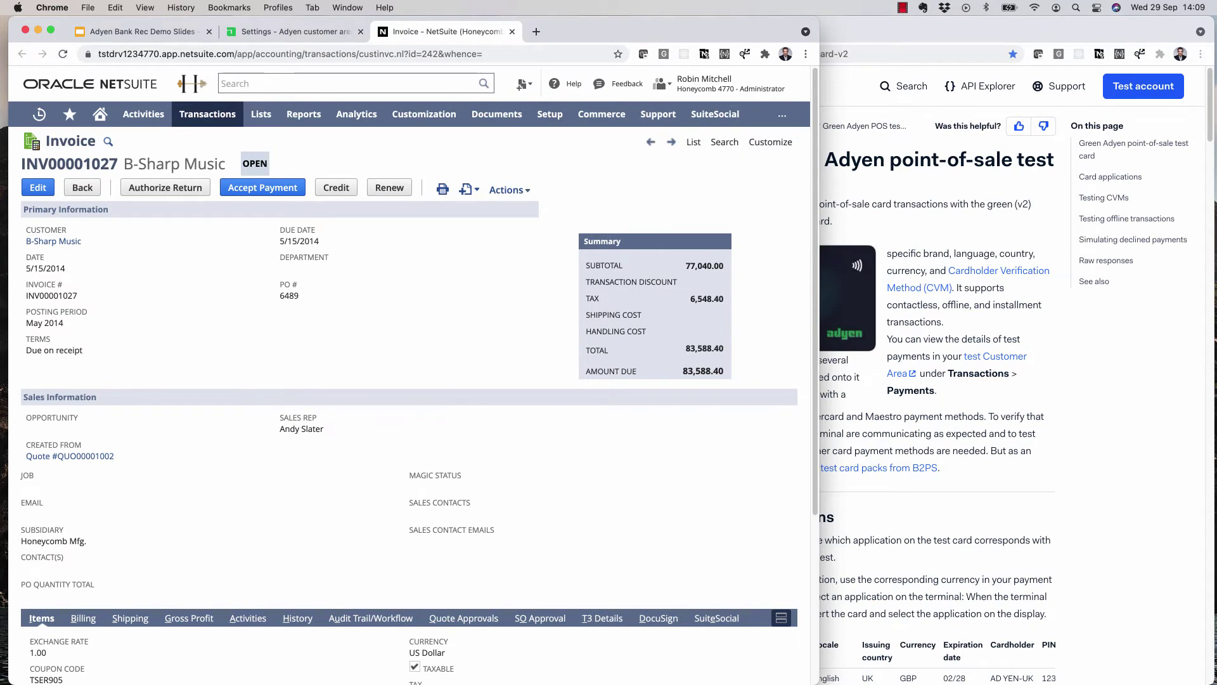
click(263, 188)
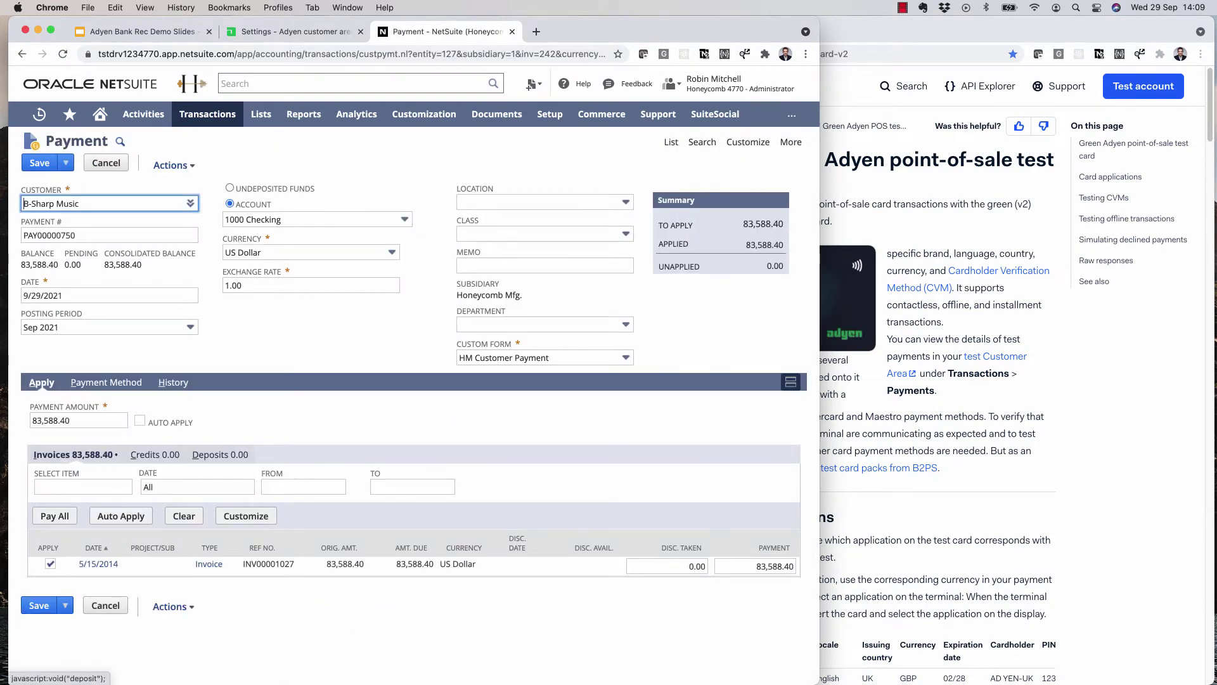
click(106, 382)
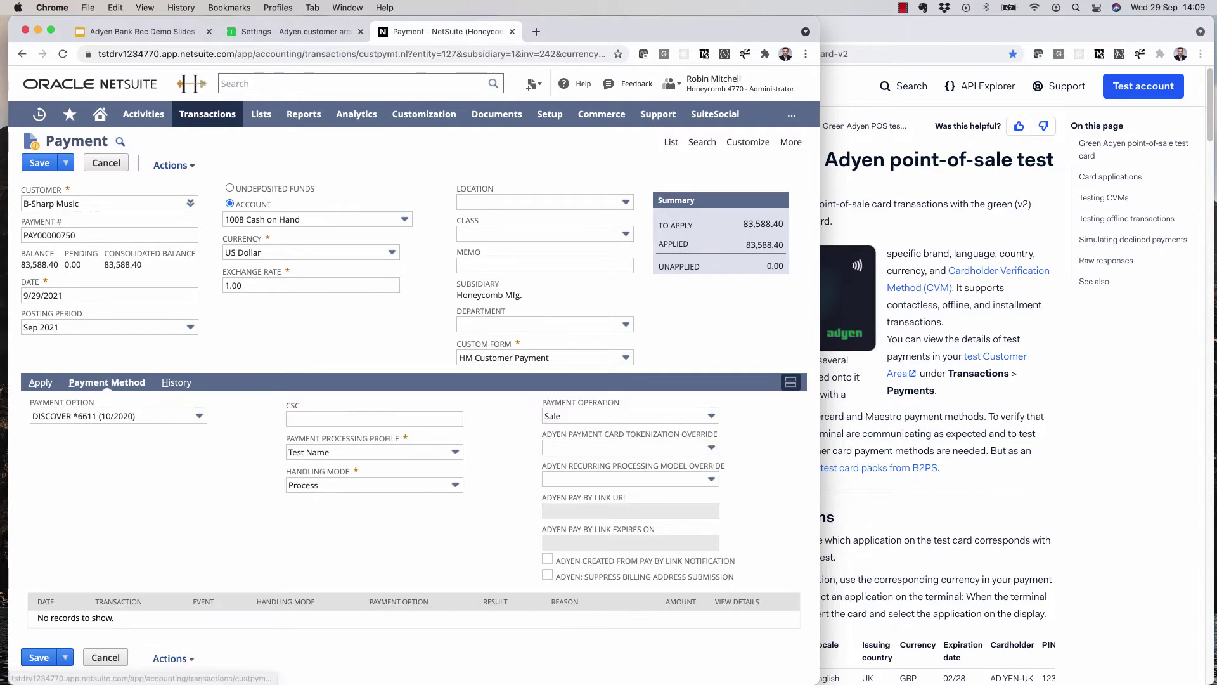
click(199, 415)
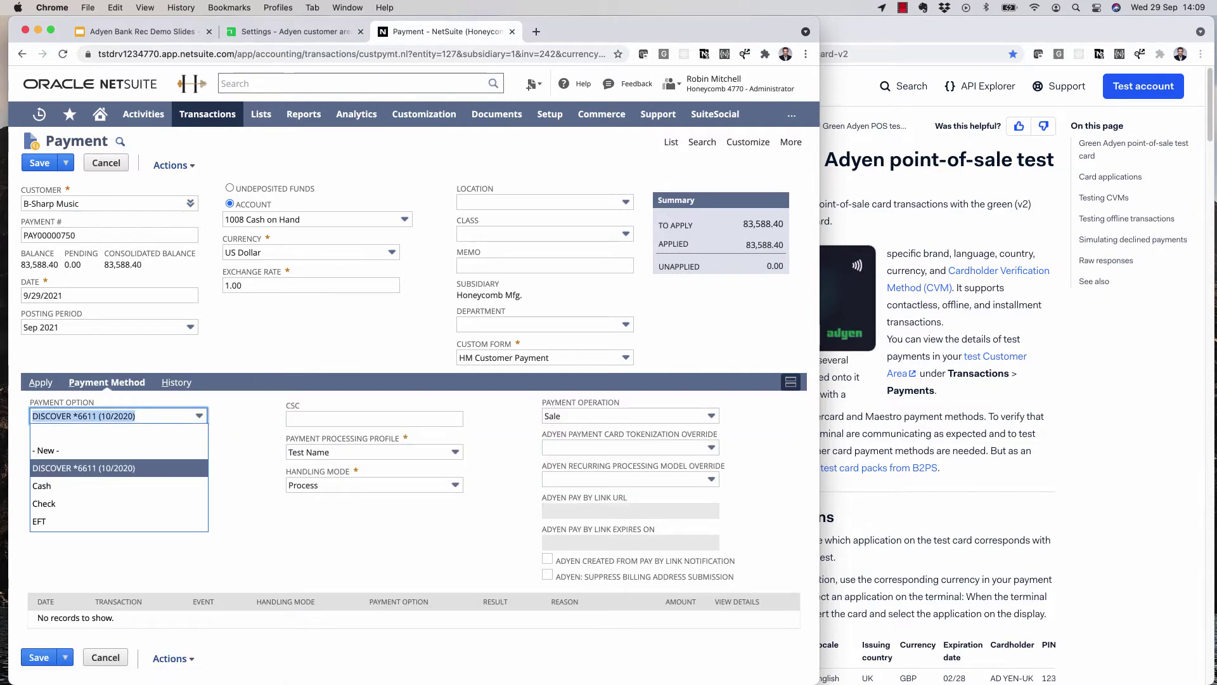
key(Return)
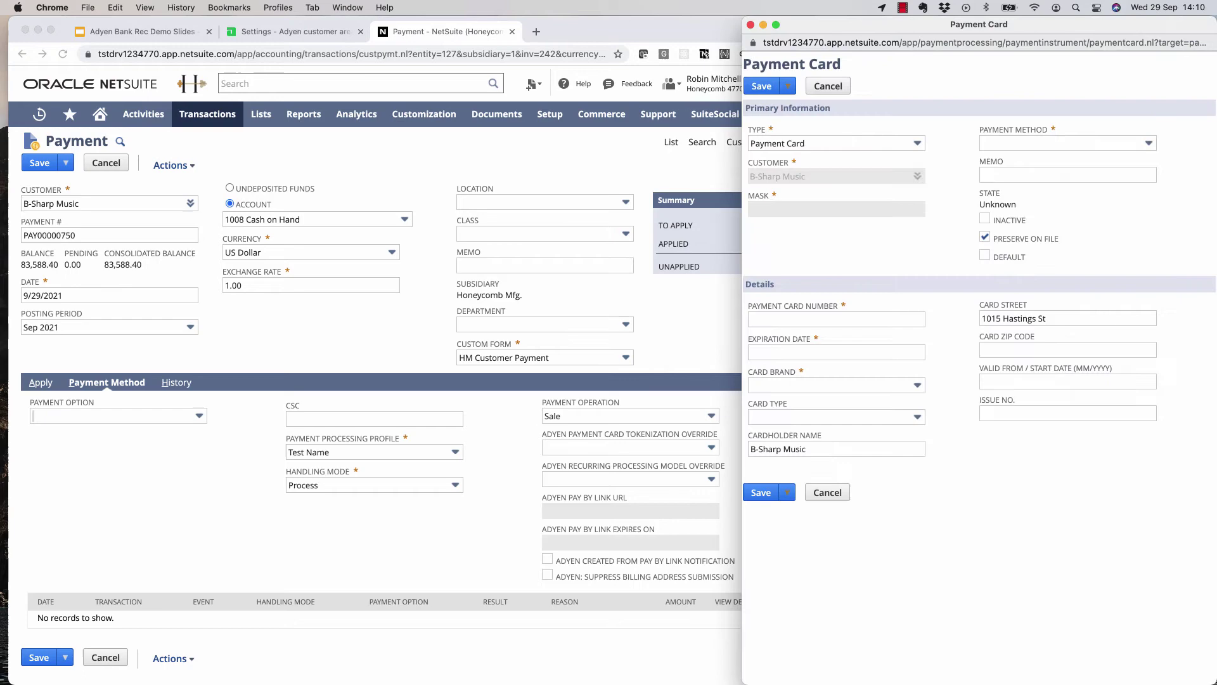
- Set the new payment card to MasterCard and enter the Adyen test card number
key(ctrl+alt+Left)
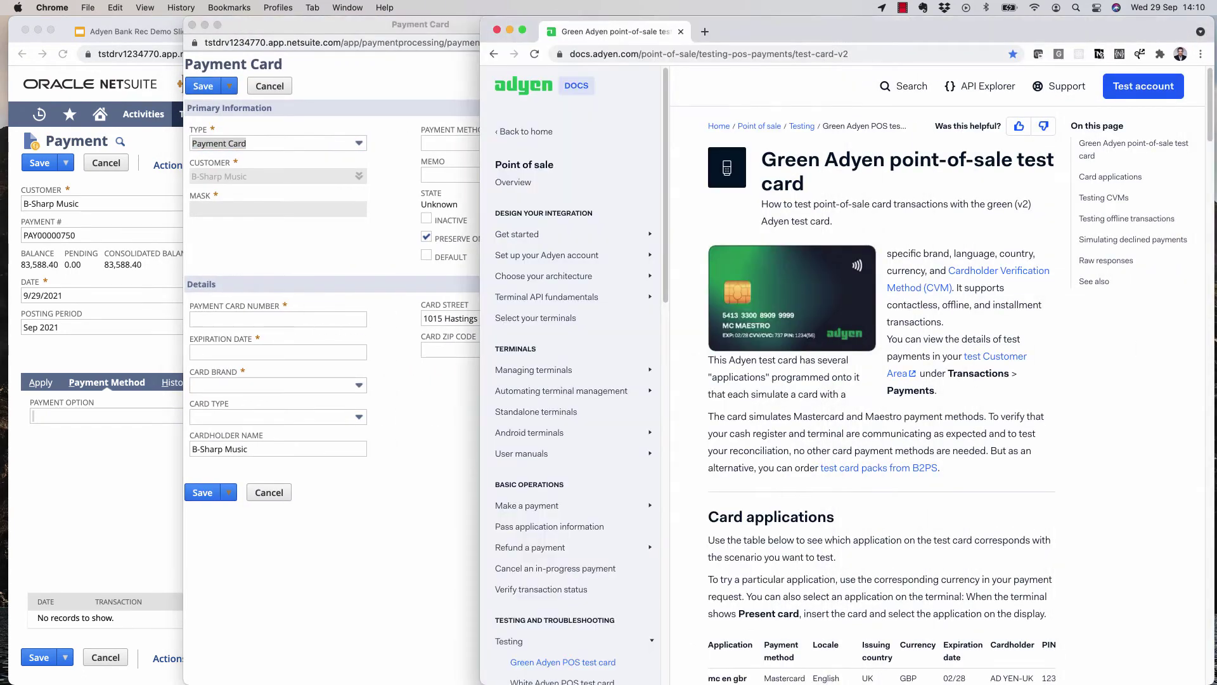
key(ctrl+alt+Left)
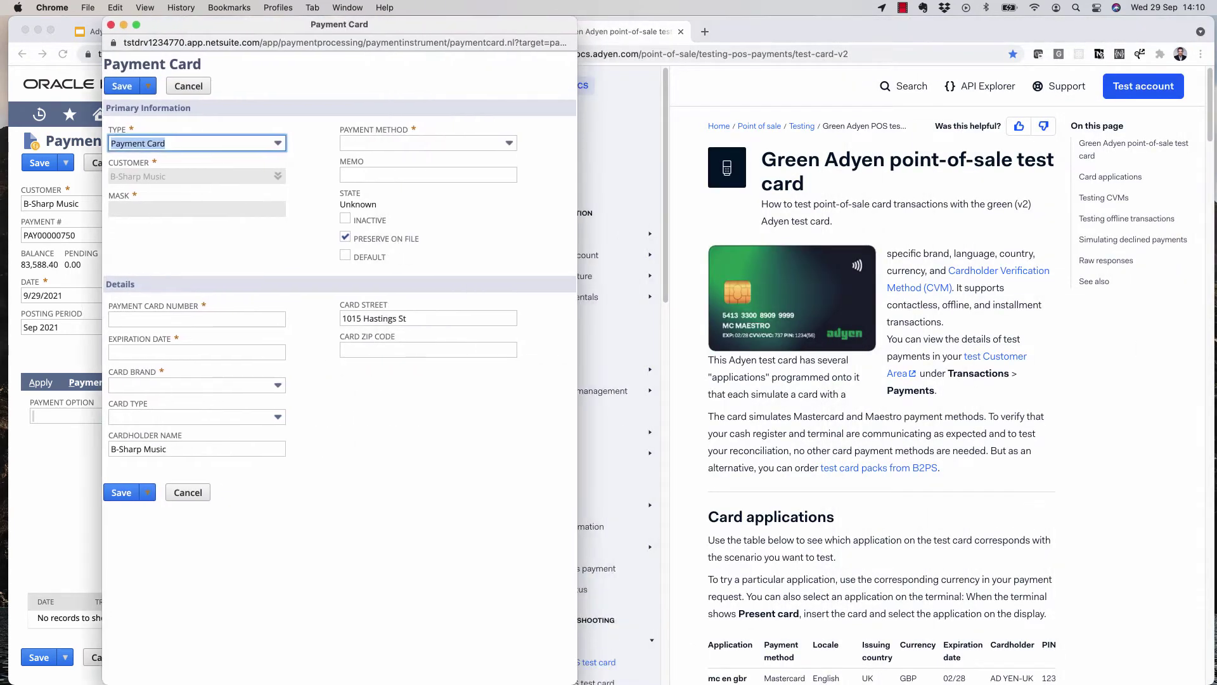
key(Tab)
key(Down)
key(Down)
key(Down)
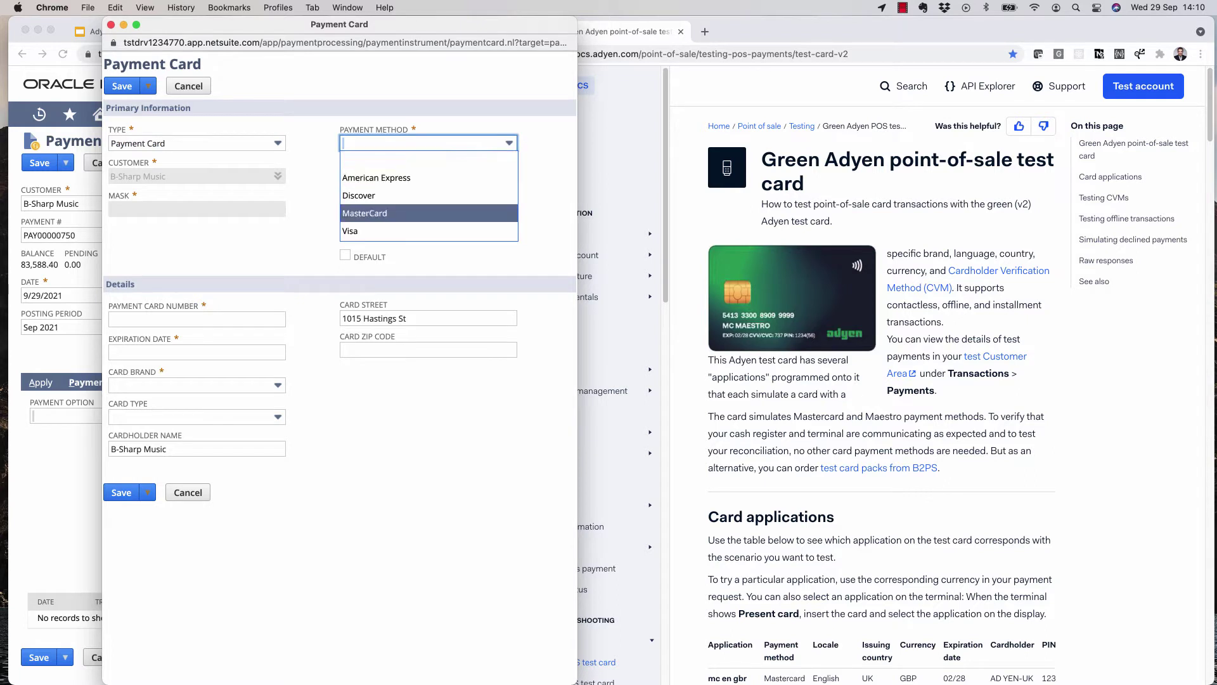
key(Return)
click(196, 319)
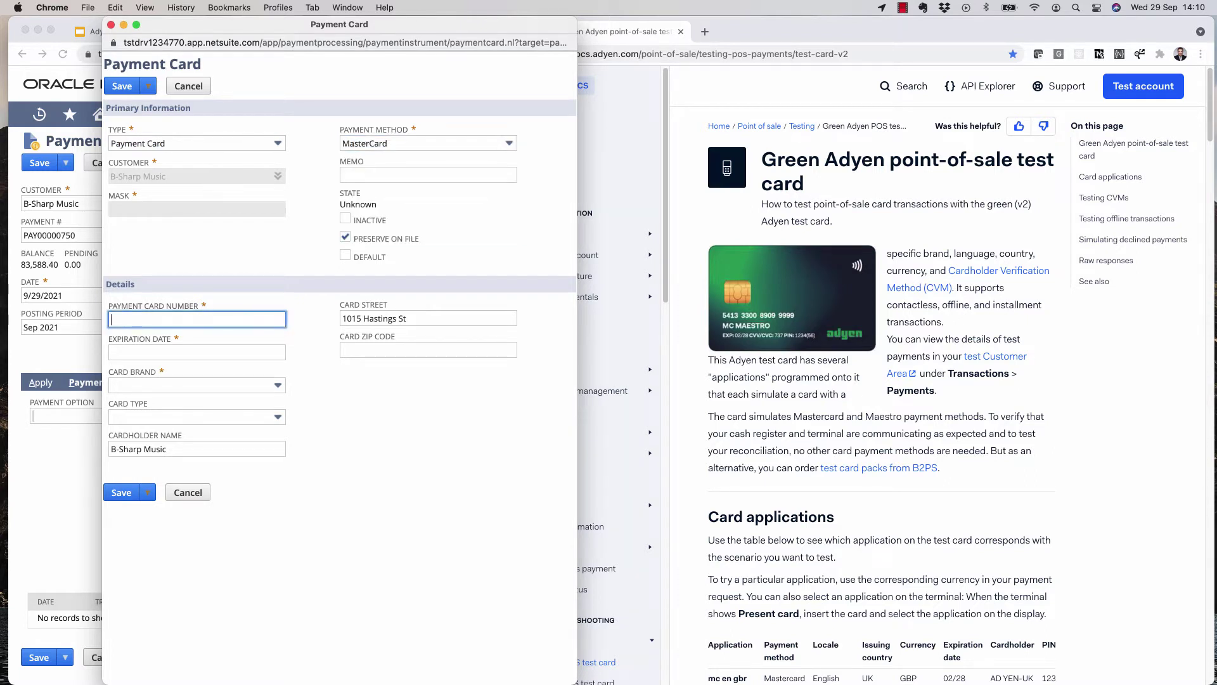
text(543)
text(1333008909)
text(9999)
- Enter expiry 02/2028, card type Credit, and ZIP code 95014
key(Tab)
text(02/2028)
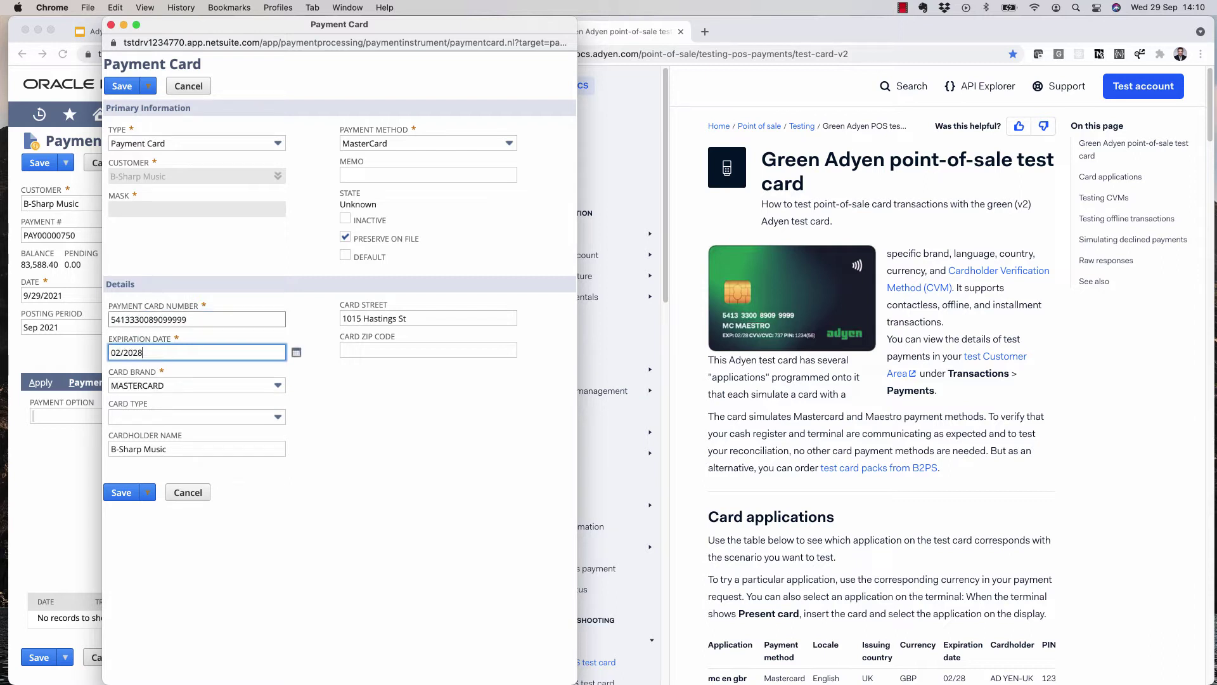
key(Tab)
key(Tab)
key(Down)
click(428, 349)
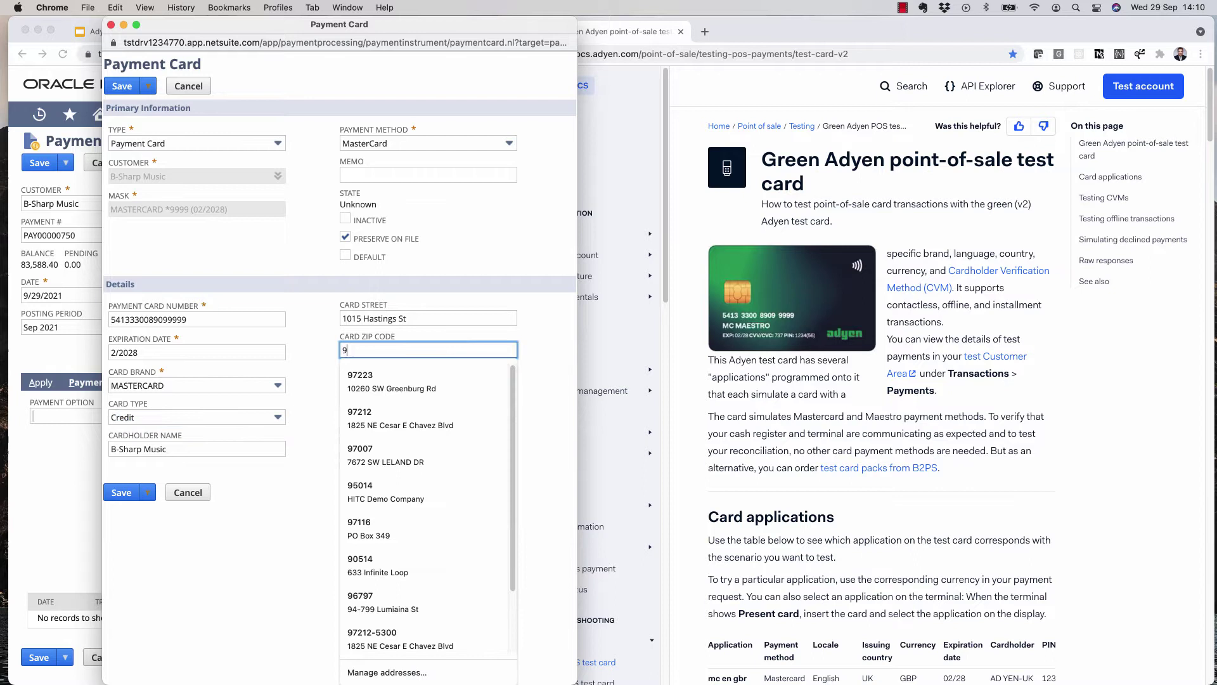
text(95015)
key(BackSpace)
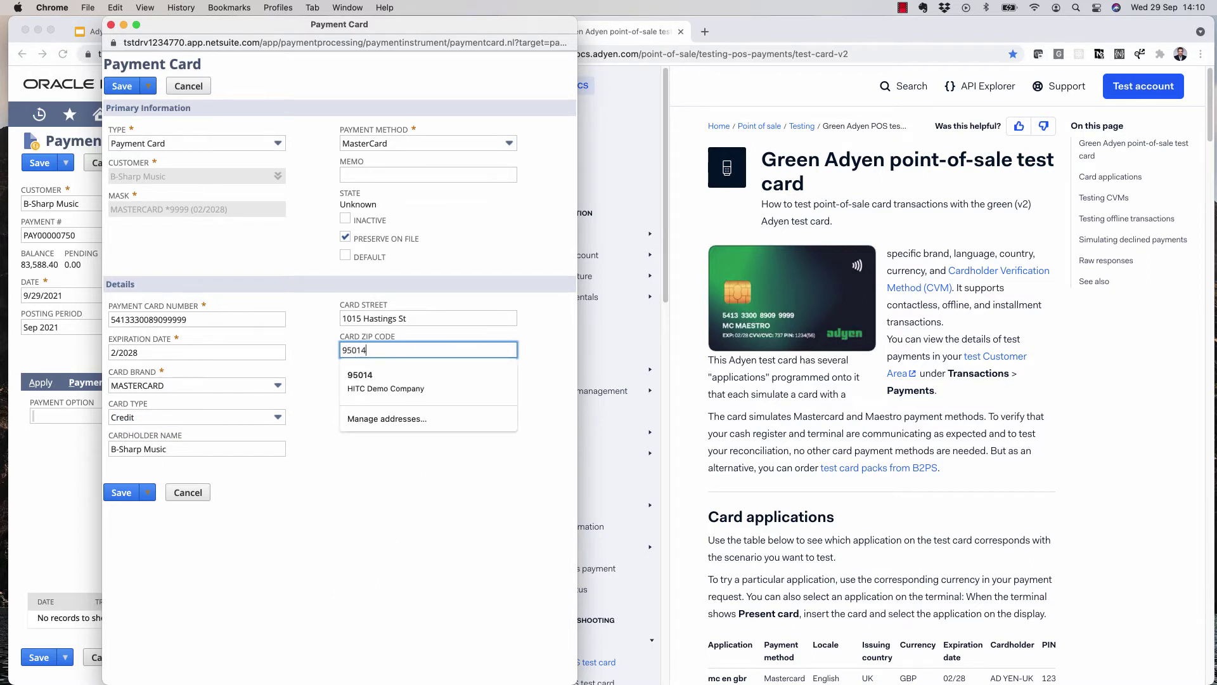
text(4)
- Add memo Adyen, mark the card as default, and save it
click(428, 175)
text(Adyen)
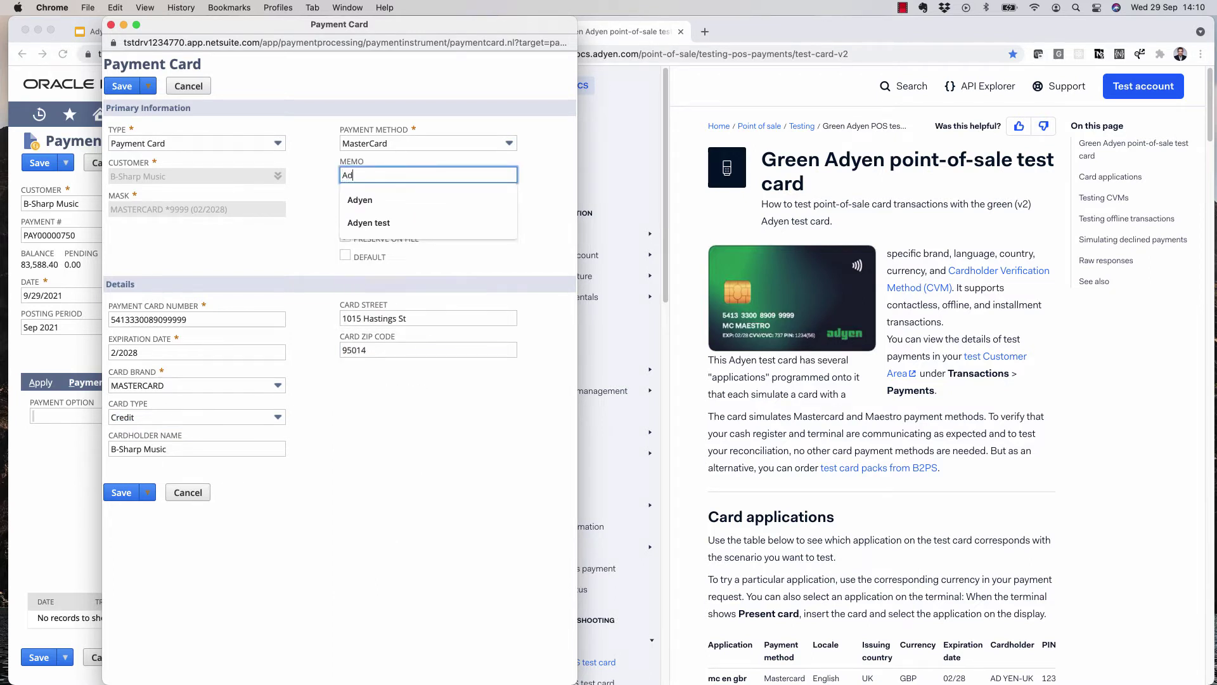
key(Tab)
key(Tab)
key(Tab)
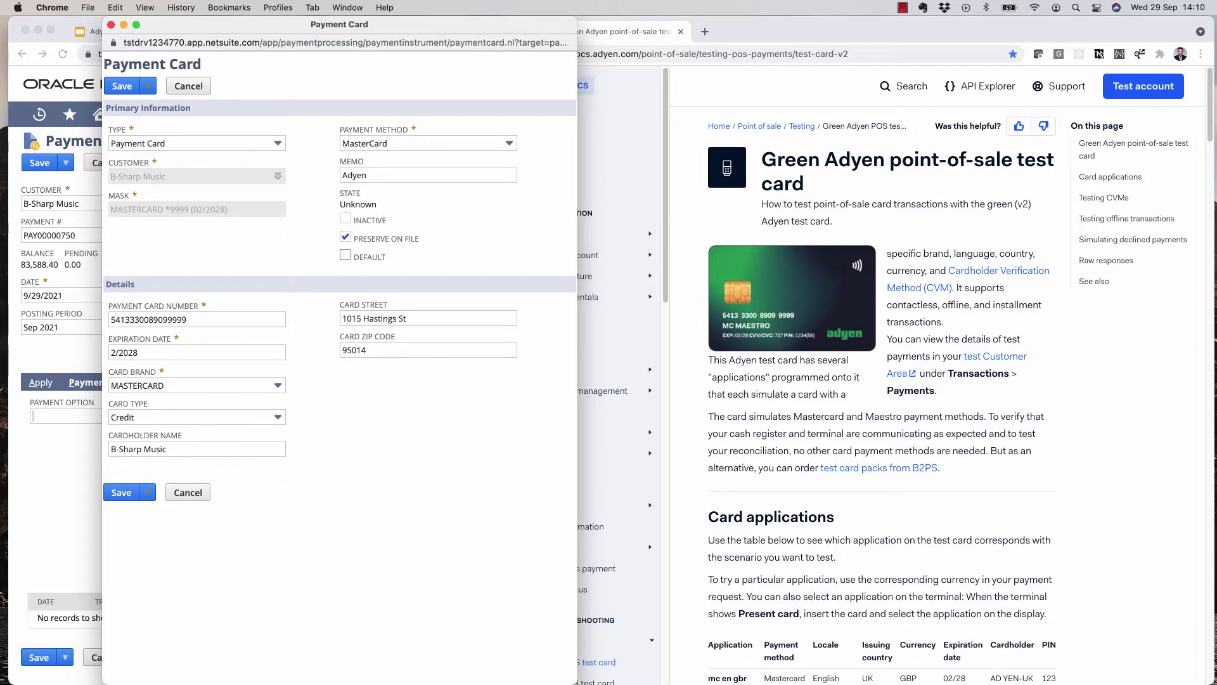
key(space)
key(Return)
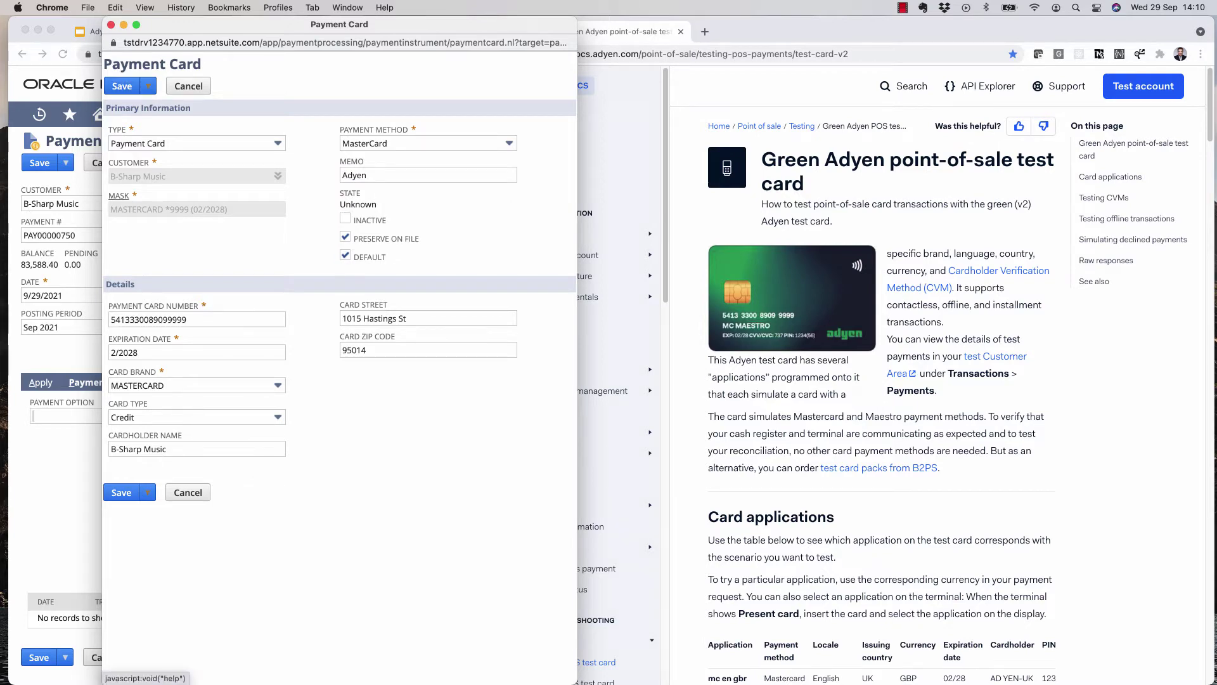
- Enter the card security code, record to undeposited funds, and save the customer payment
click(374, 419)
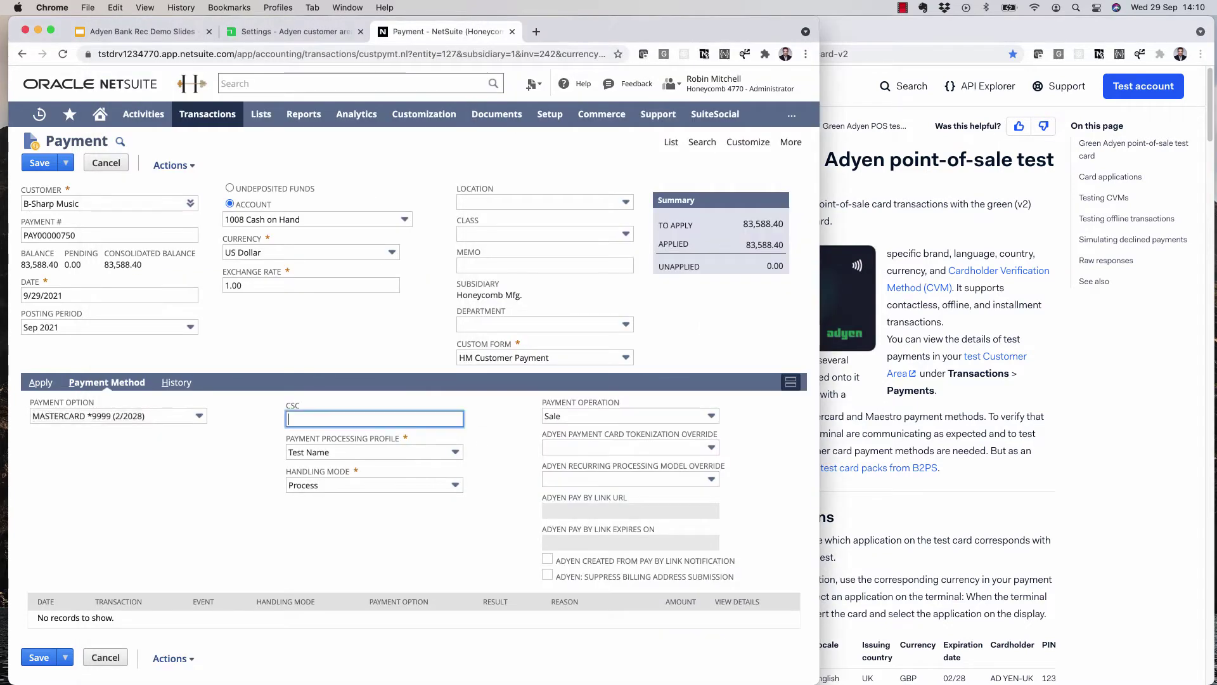
text(737)
click(229, 187)
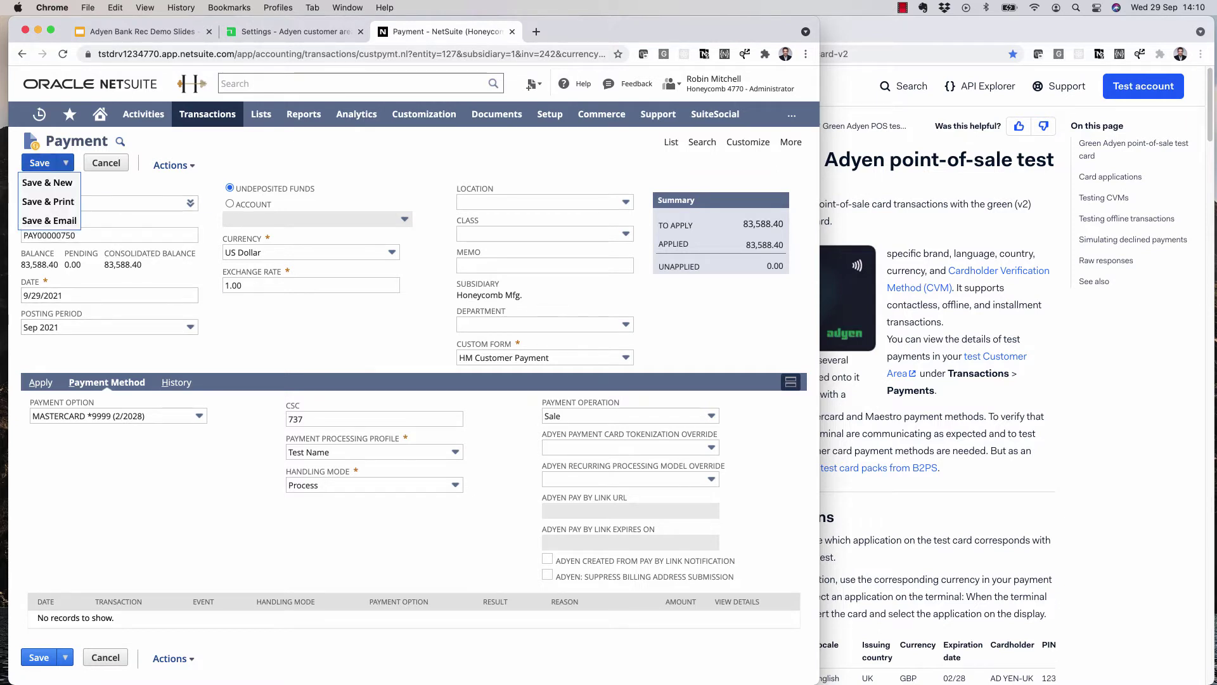
click(39, 163)
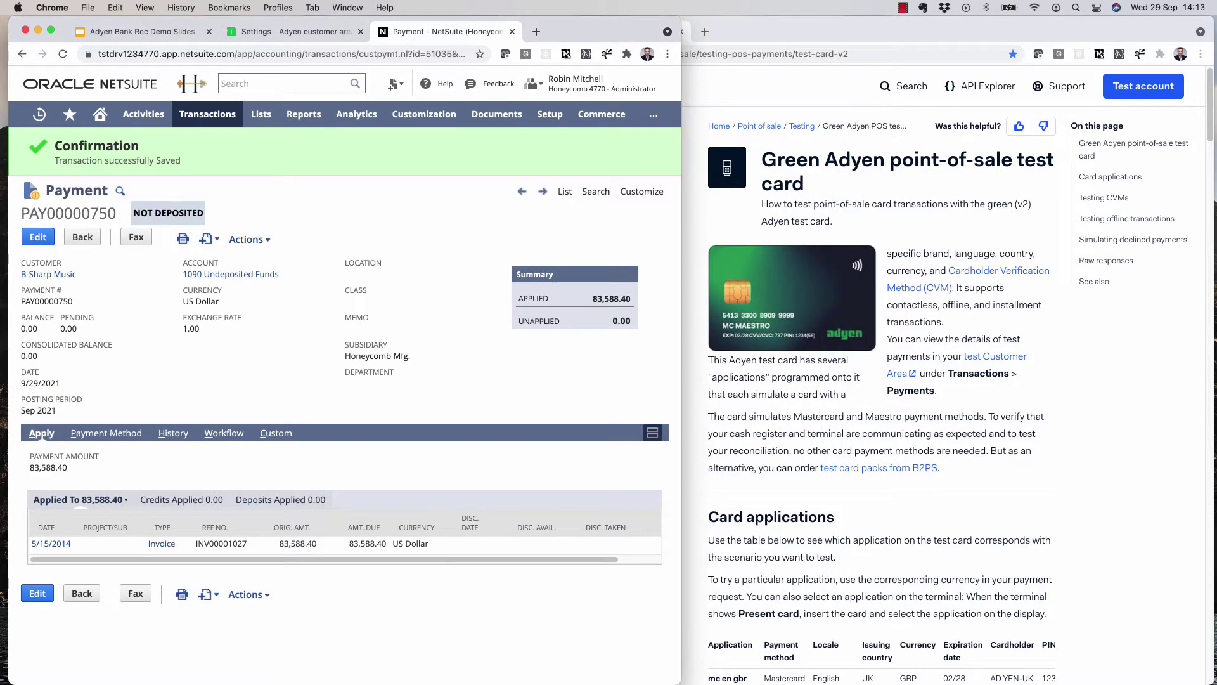
- Review the saved payment's card processing details, then go to the Adyen Customer Area
click(106, 433)
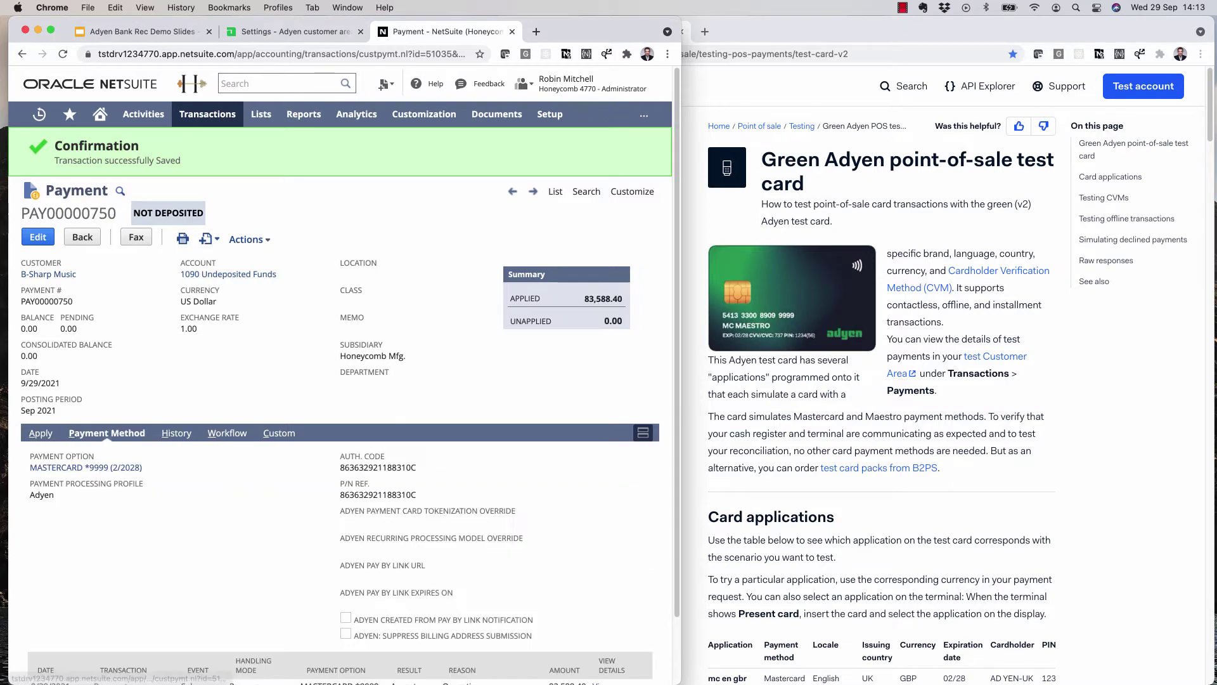
scroll(342, 380, down, 1)
key(ctrl+alt+Right)
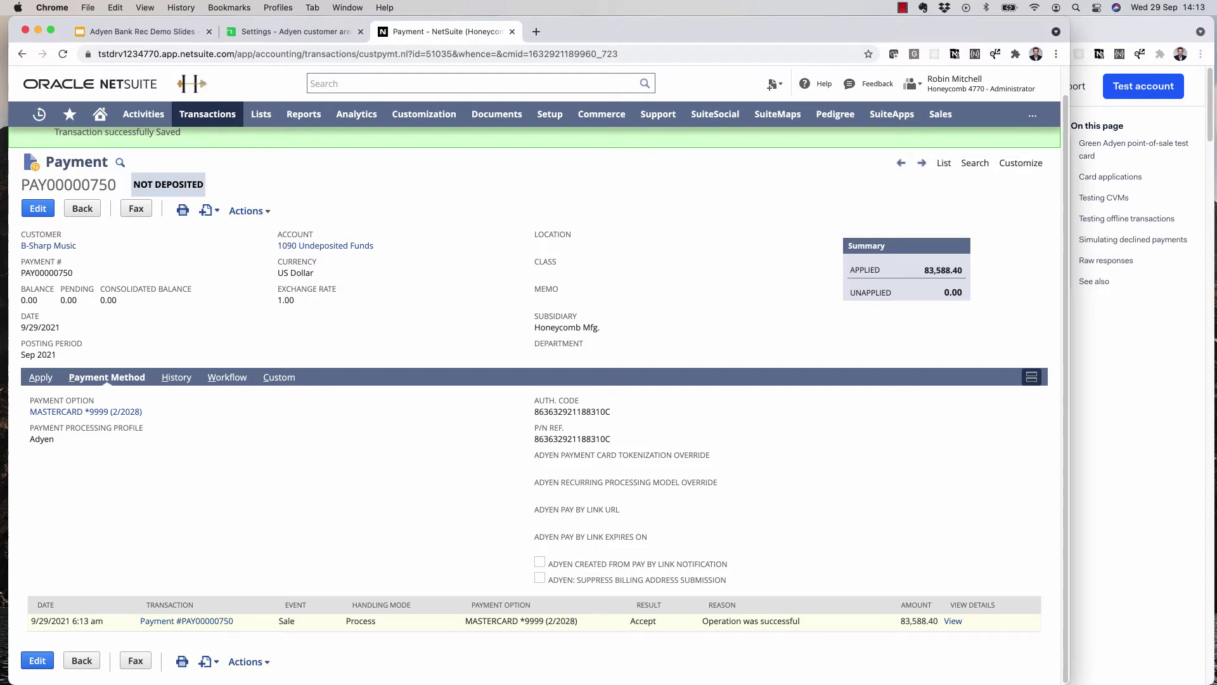
key(ctrl+shift+Tab)
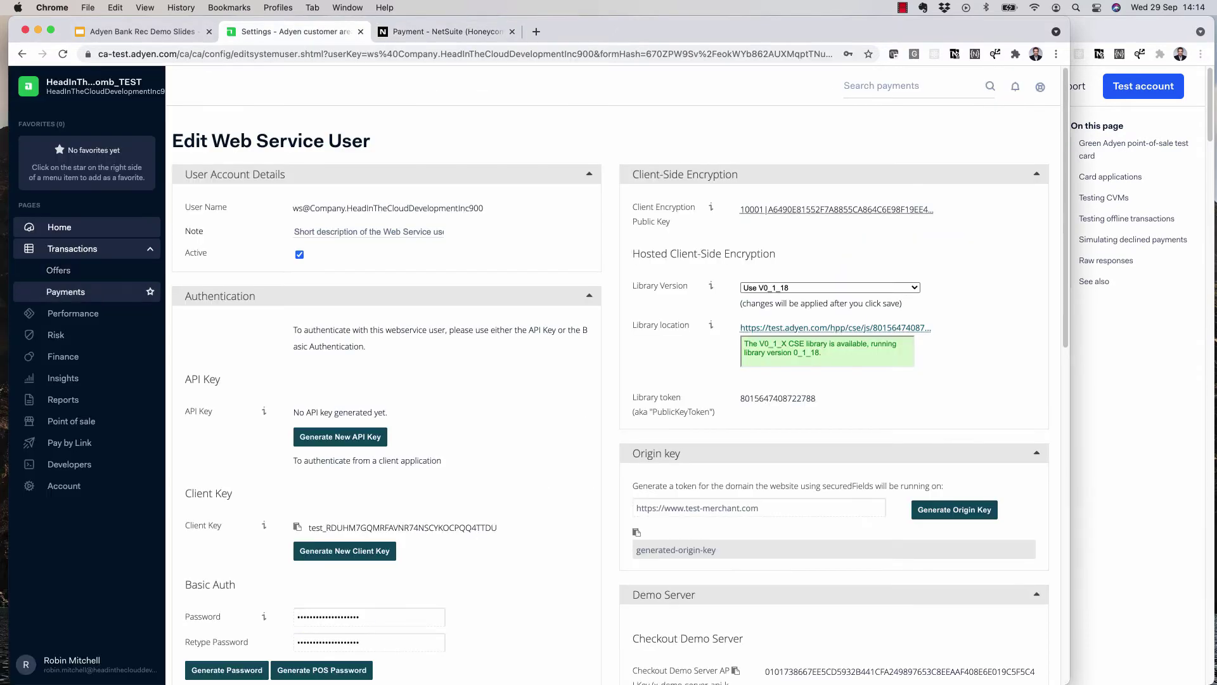
- Check the 83,588.40 USD Mastercard payment in Adyen's Payments list, then return to NetSuite's payment record
click(65, 292)
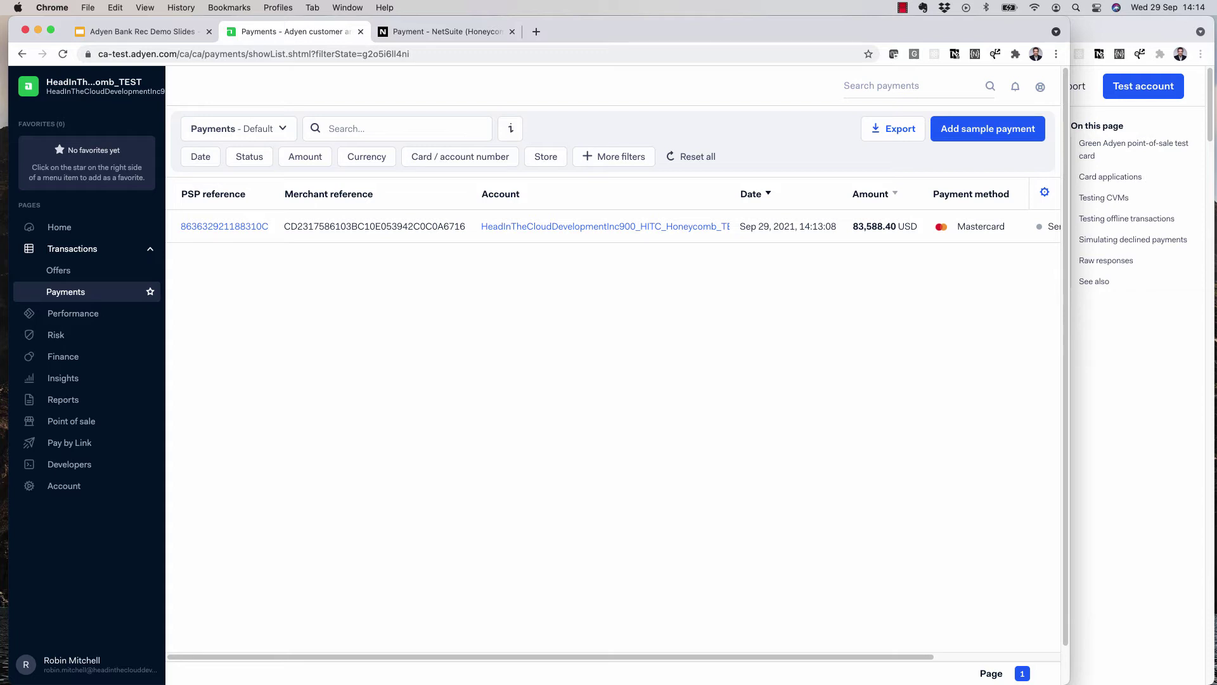
key(ctrl+Tab)
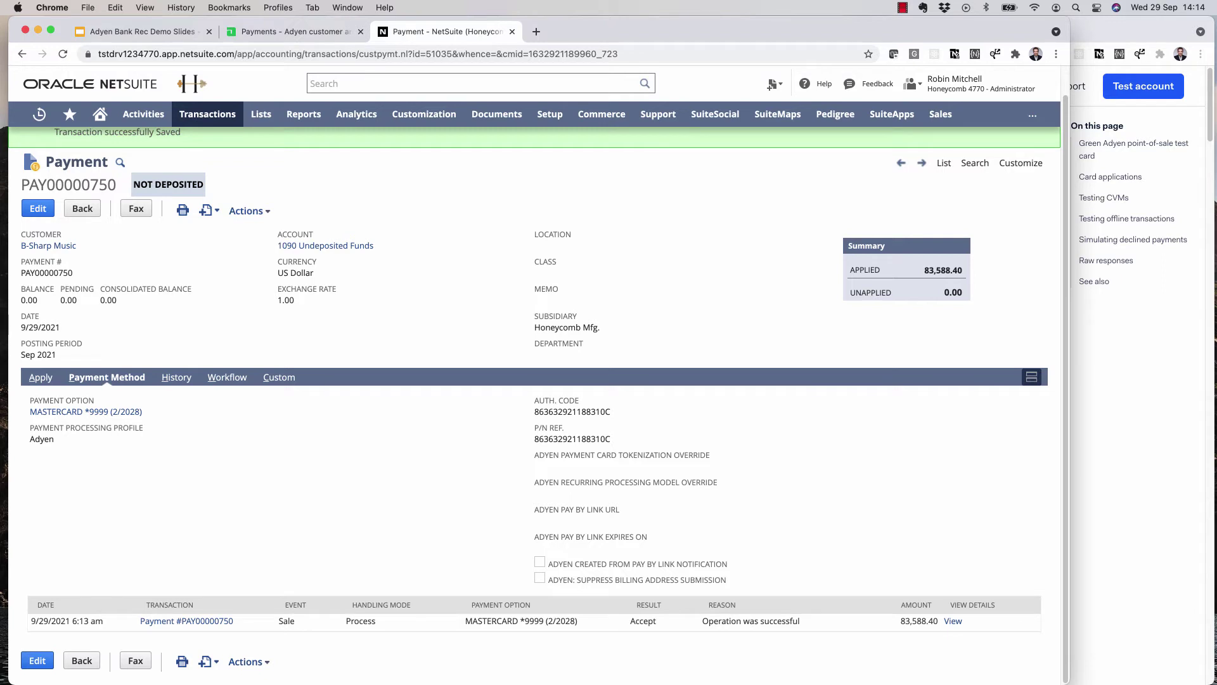
- Search bundles for 'adyen' and open the ADYEN - Bank Deposit Reconciliation bundle's admin documentation
mouse_move(423, 114)
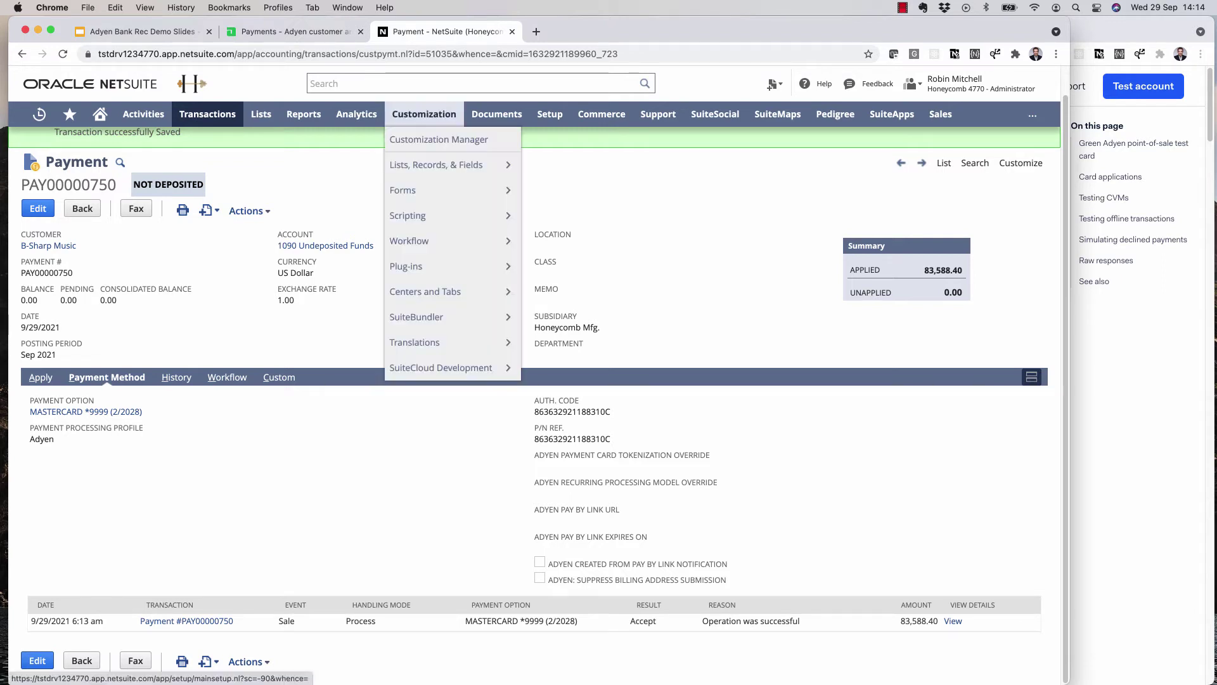
mouse_move(431, 317)
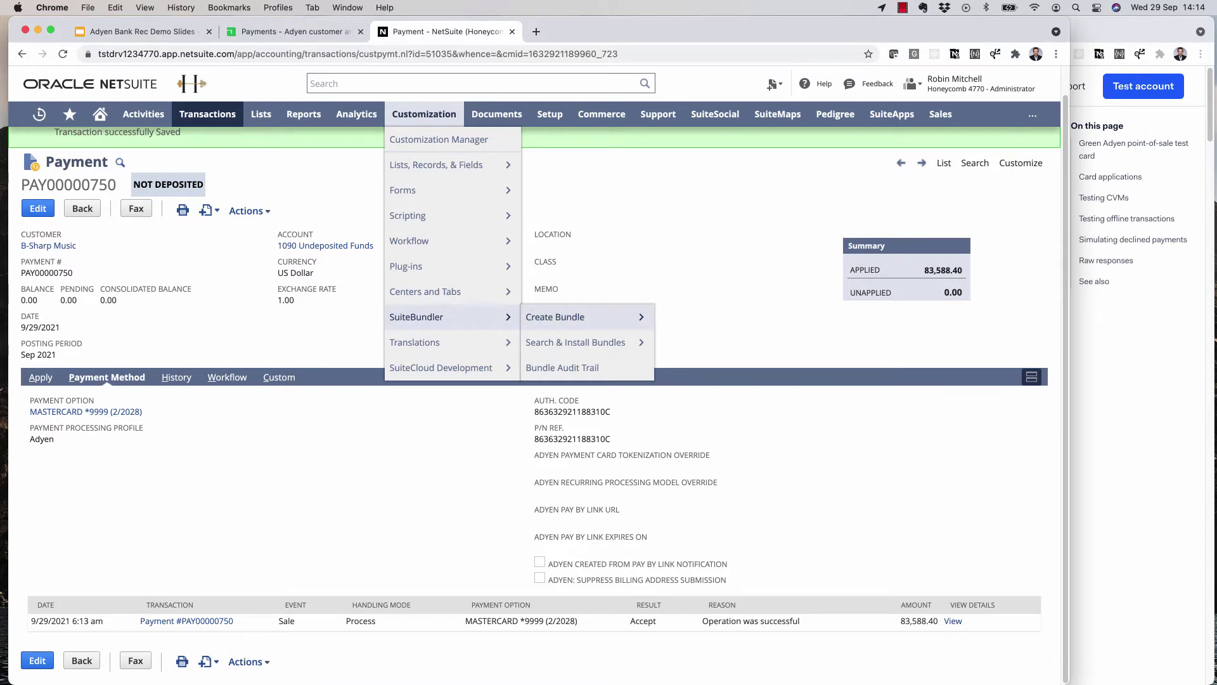
click(574, 342)
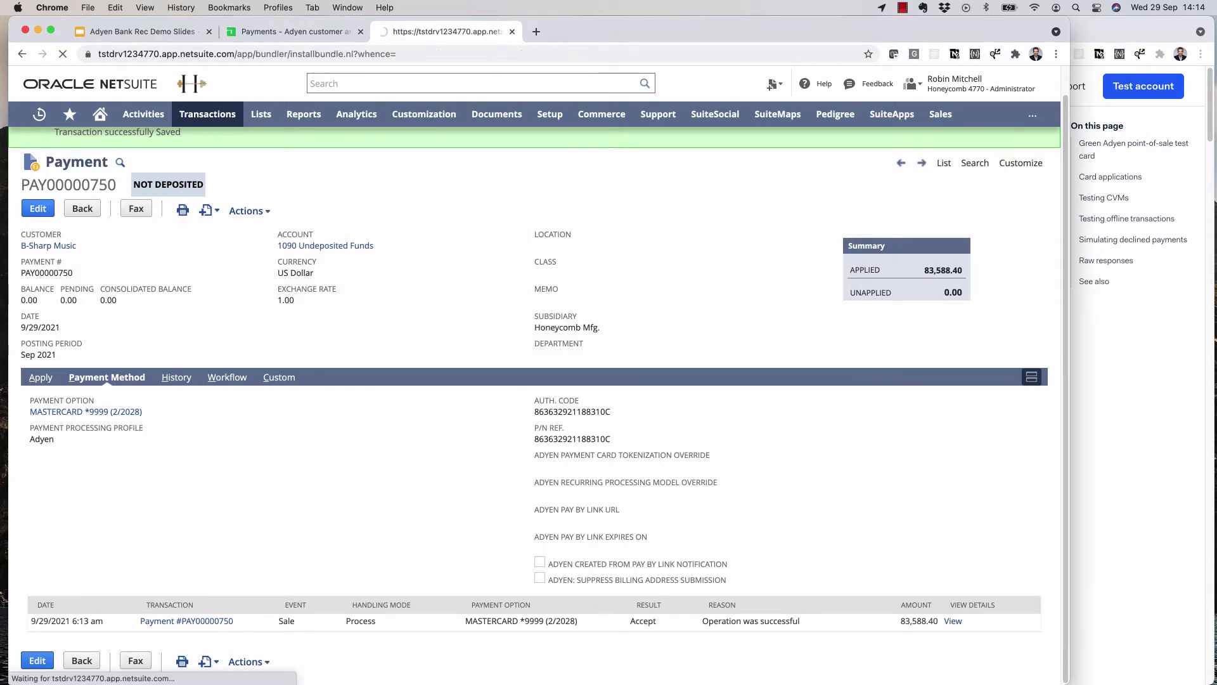
text(adyen)
key(Return)
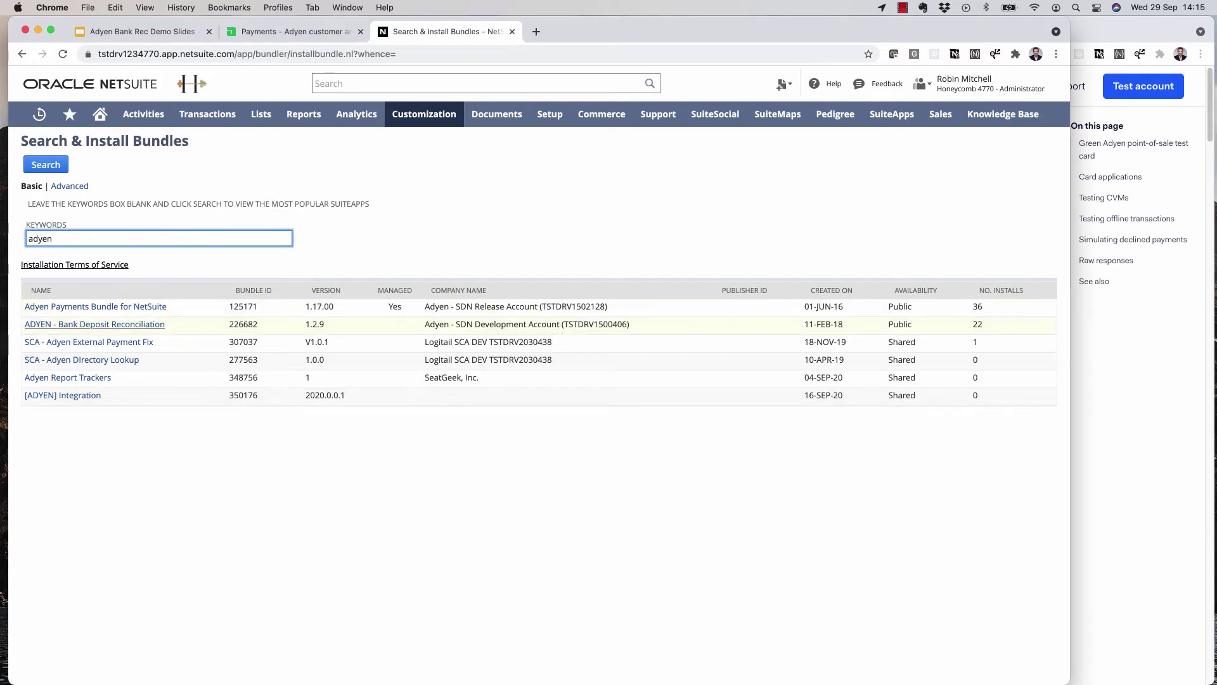
click(94, 324)
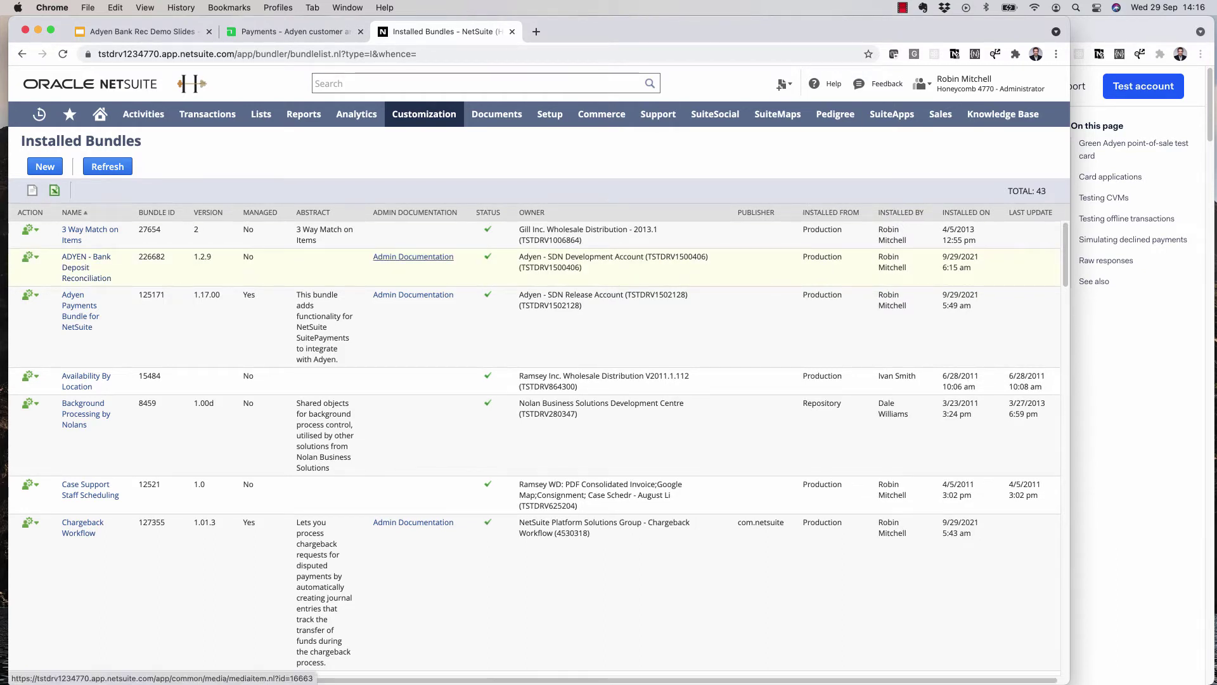
click(414, 257)
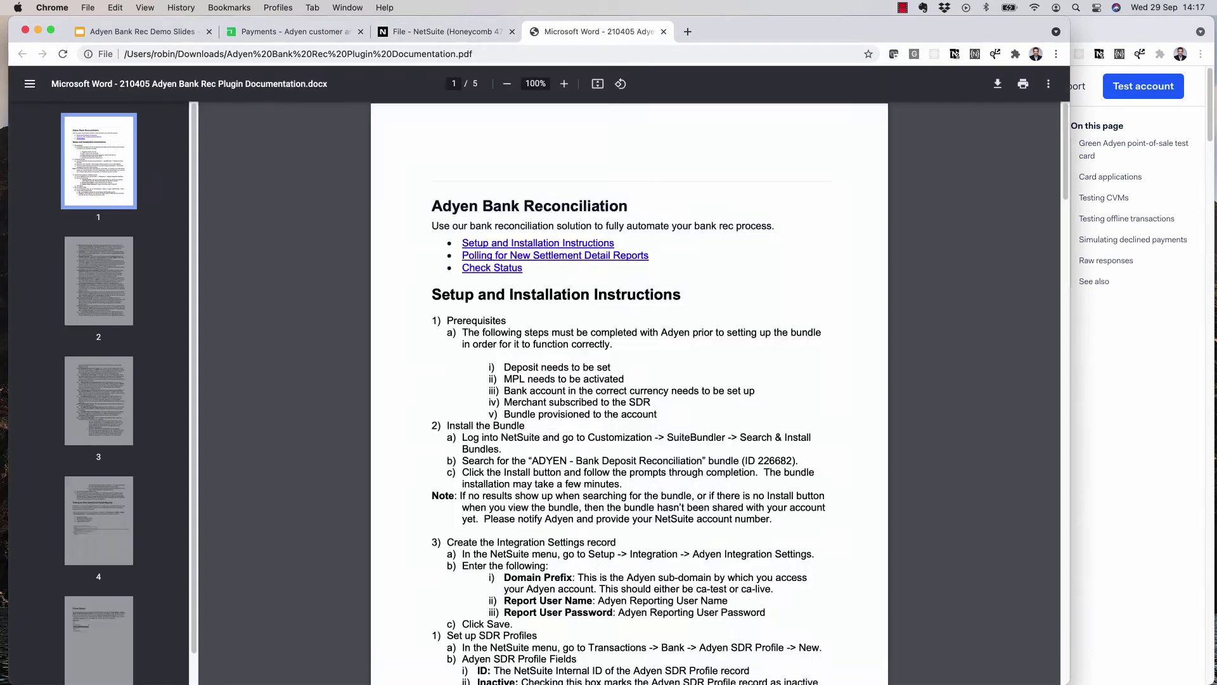
- Move the Adyen Bank Reconciliation PDF into its own window, tiled beside the NetSuite window
drag(599, 31, 291, 31)
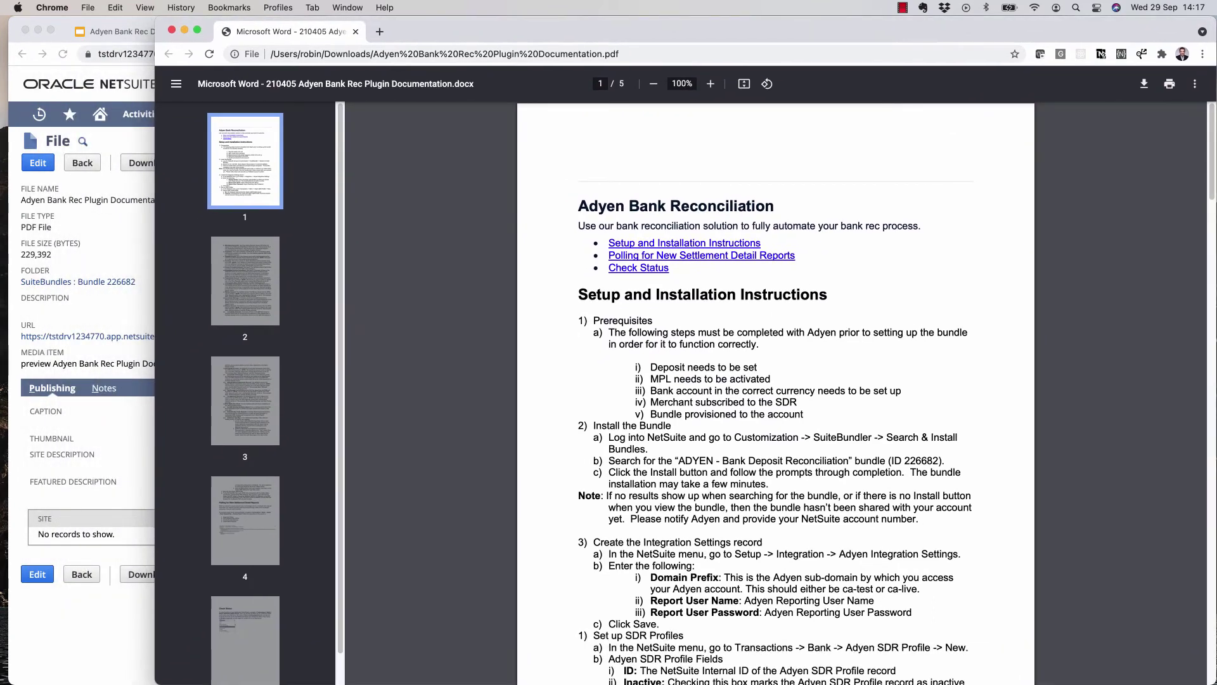
drag(155, 342, 452, 342)
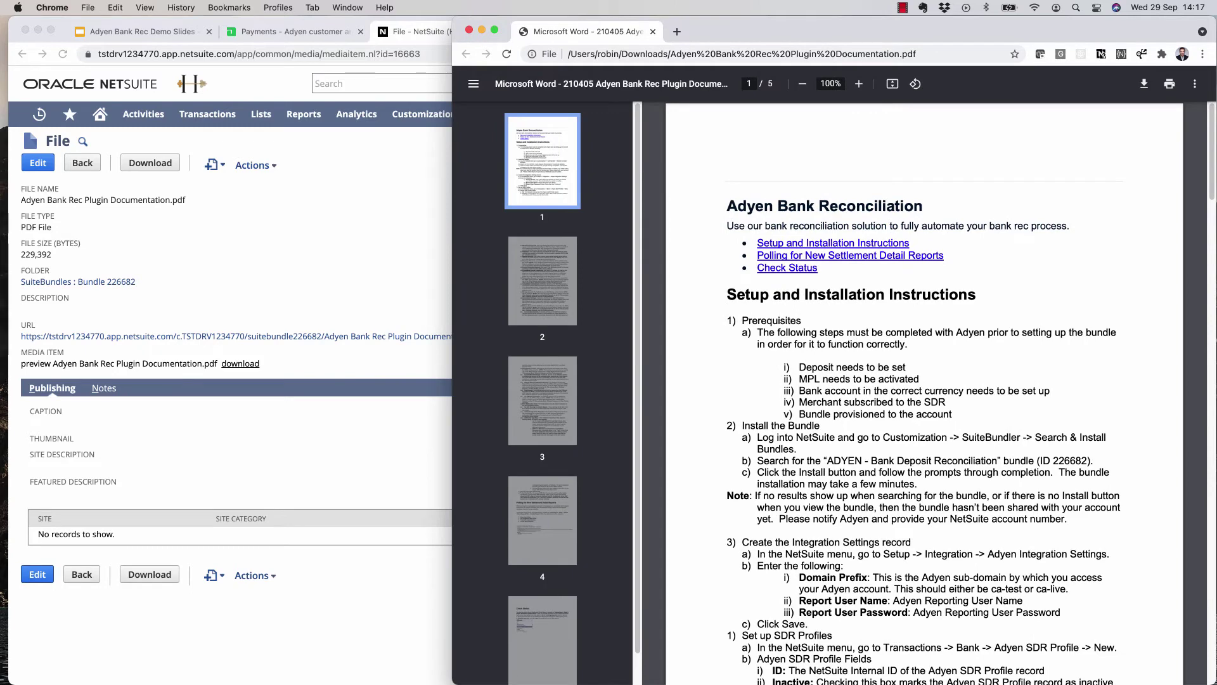
key(super+grave)
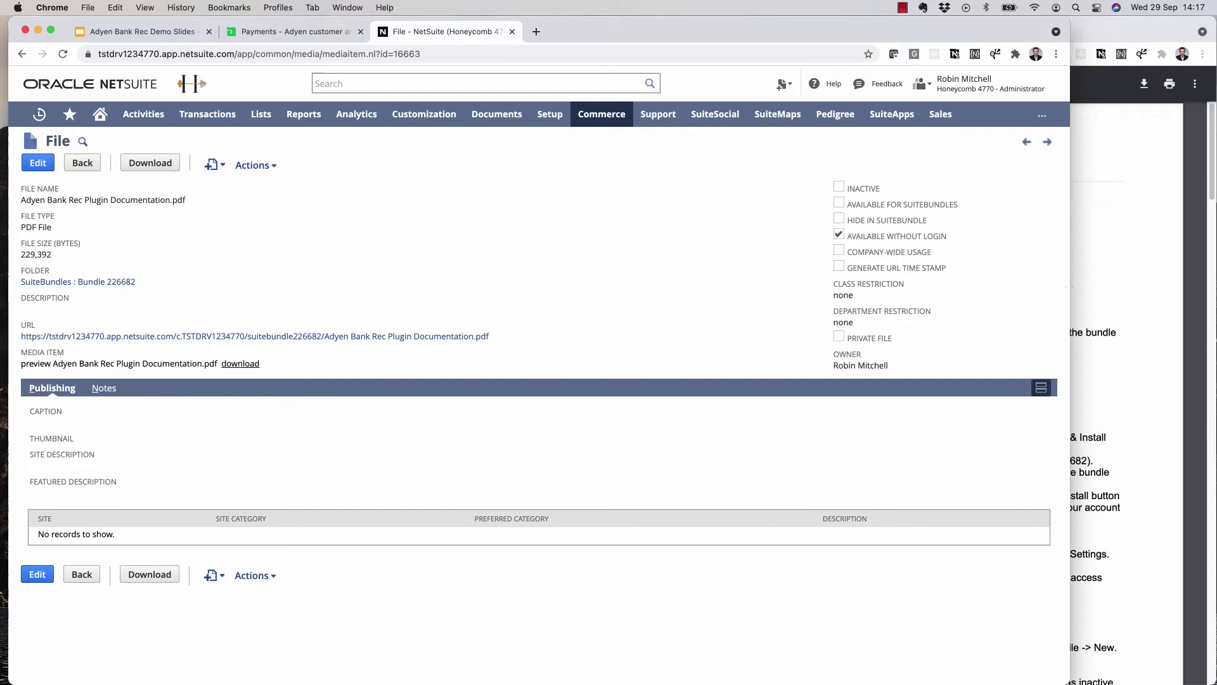
drag(1069, 380, 762, 380)
drag(761, 289, 718, 289)
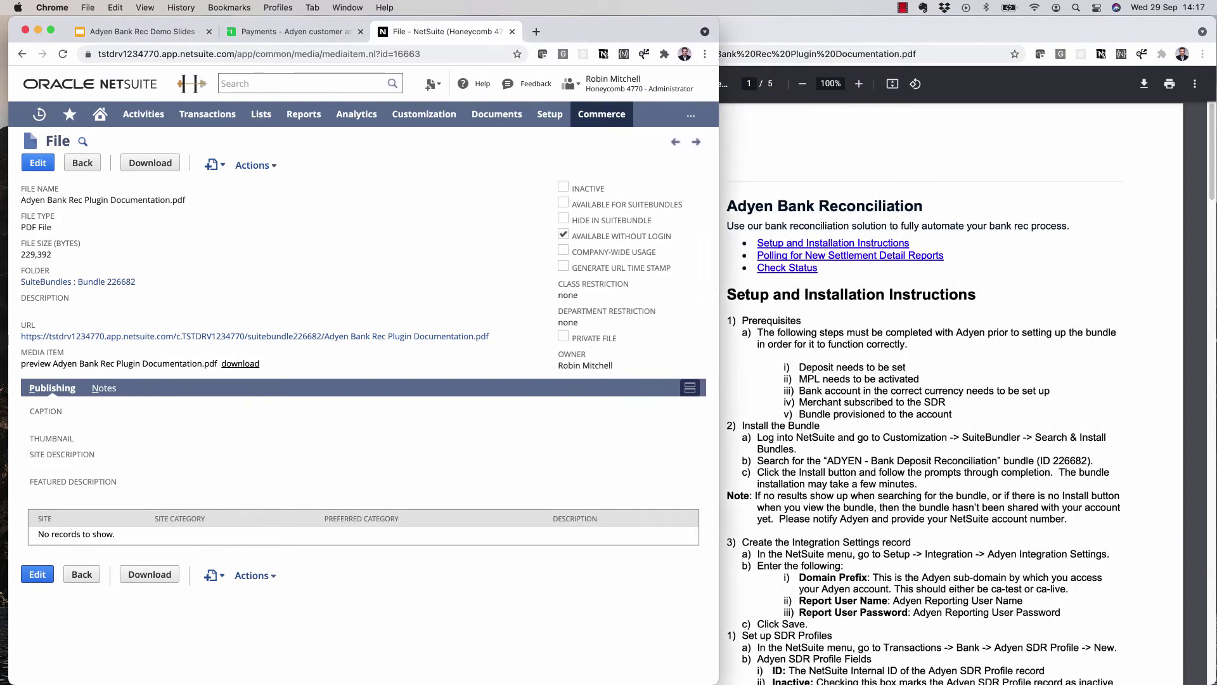
- Open Adyen Integration Settings with Domain Prefix ca-test and select the Report User Name field
mouse_move(550, 114)
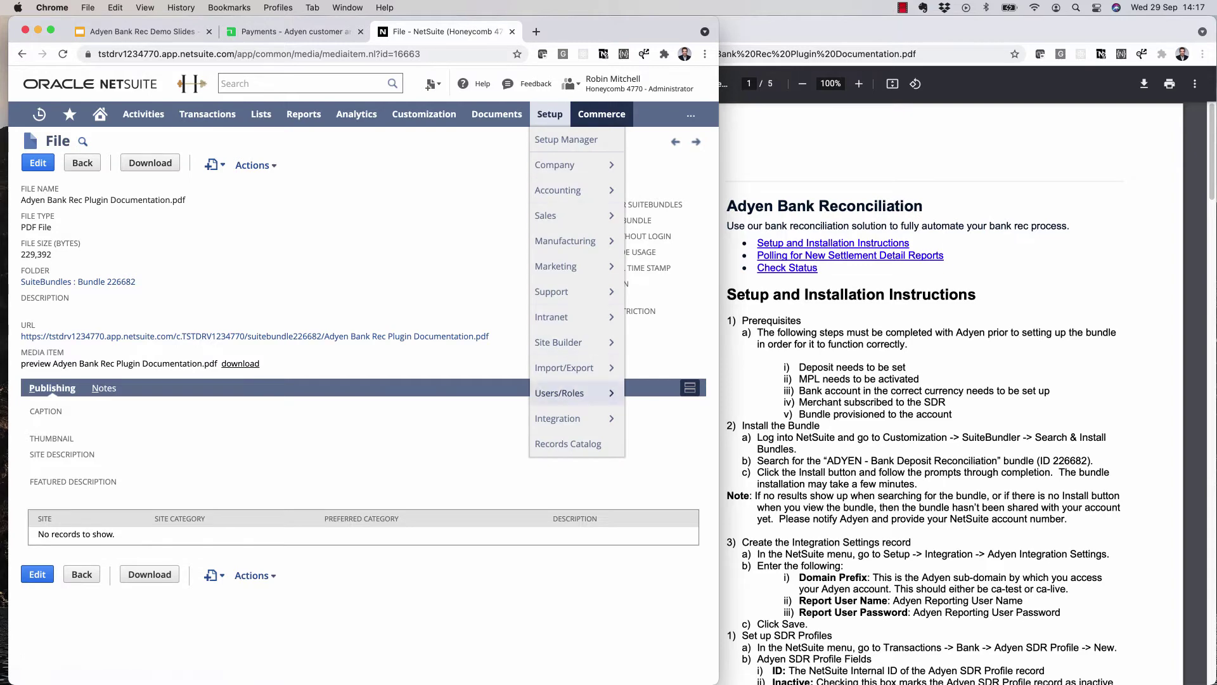
mouse_move(557, 418)
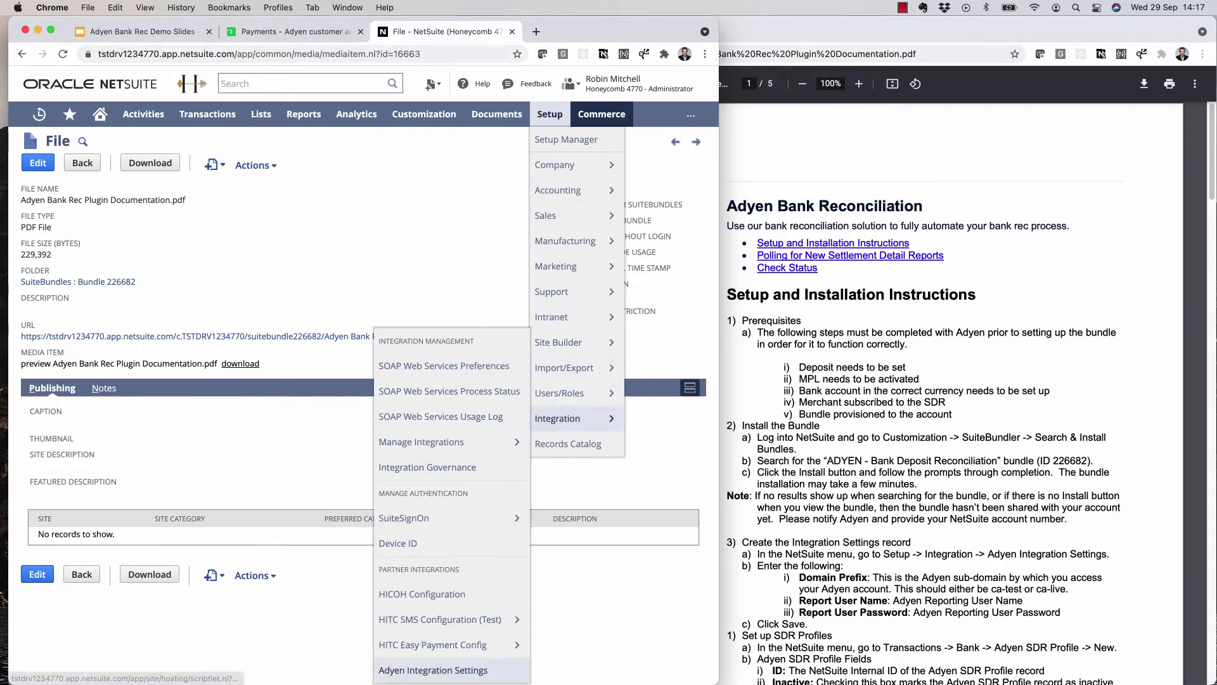
click(433, 670)
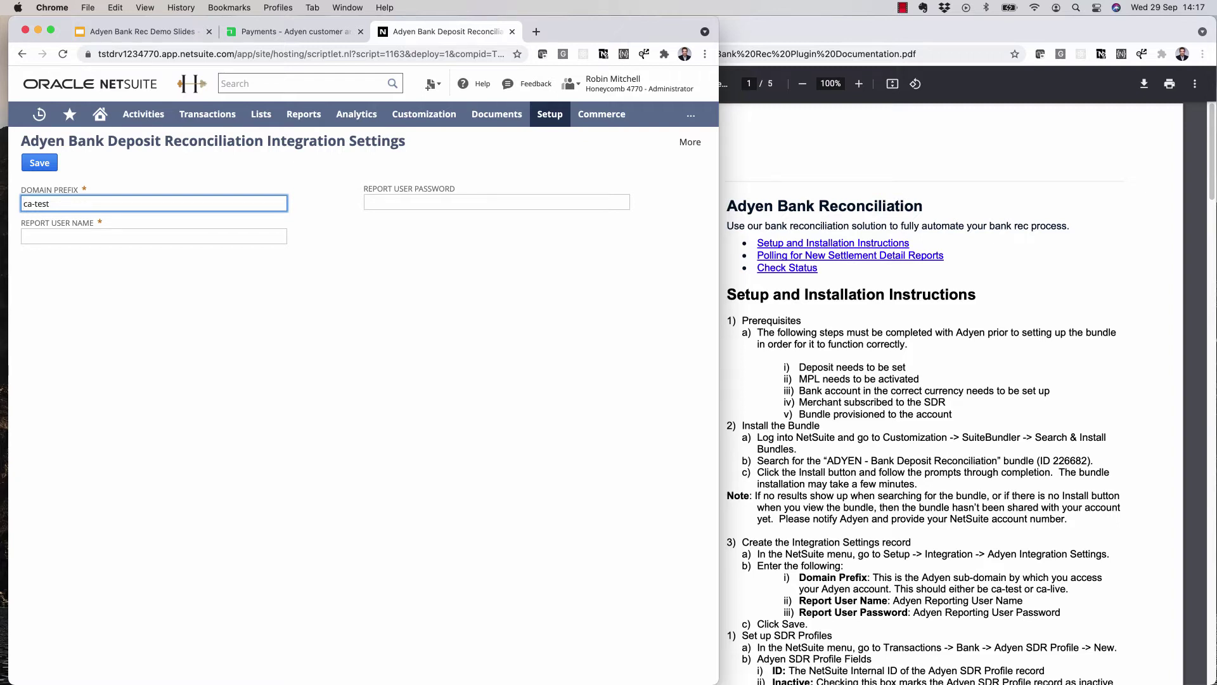
click(154, 236)
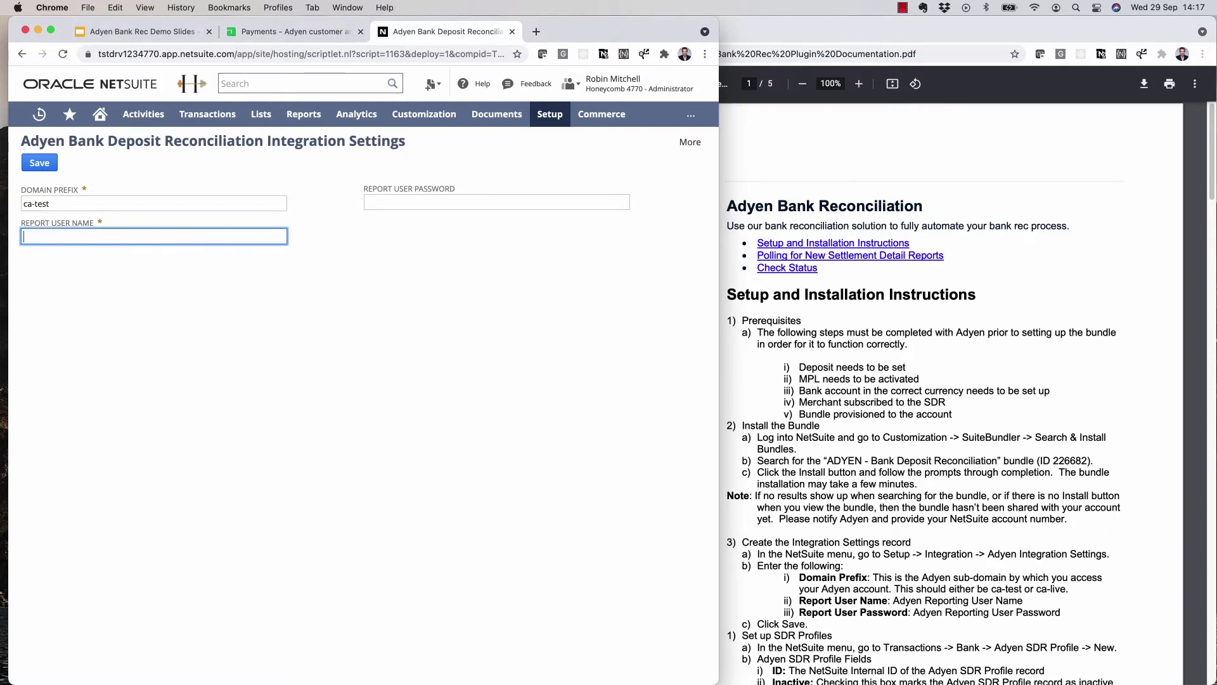
- Copy the report API credential's user name from Adyen into NetSuite's Report User Name
click(285, 31)
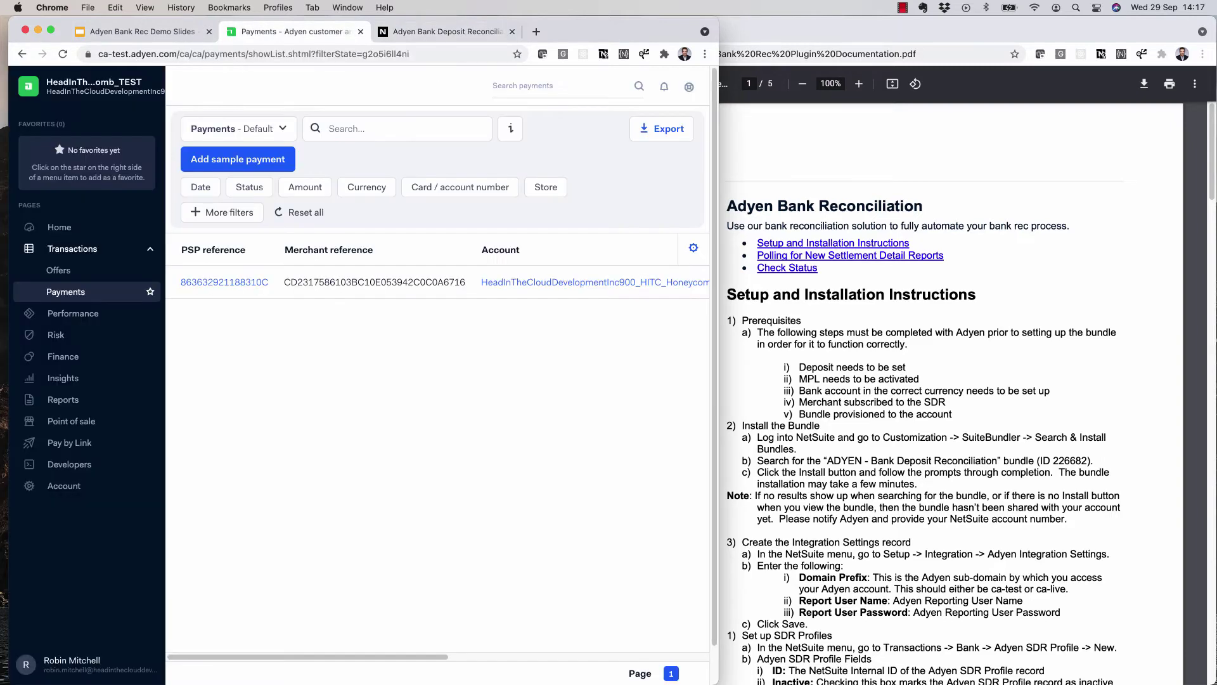
click(66, 464)
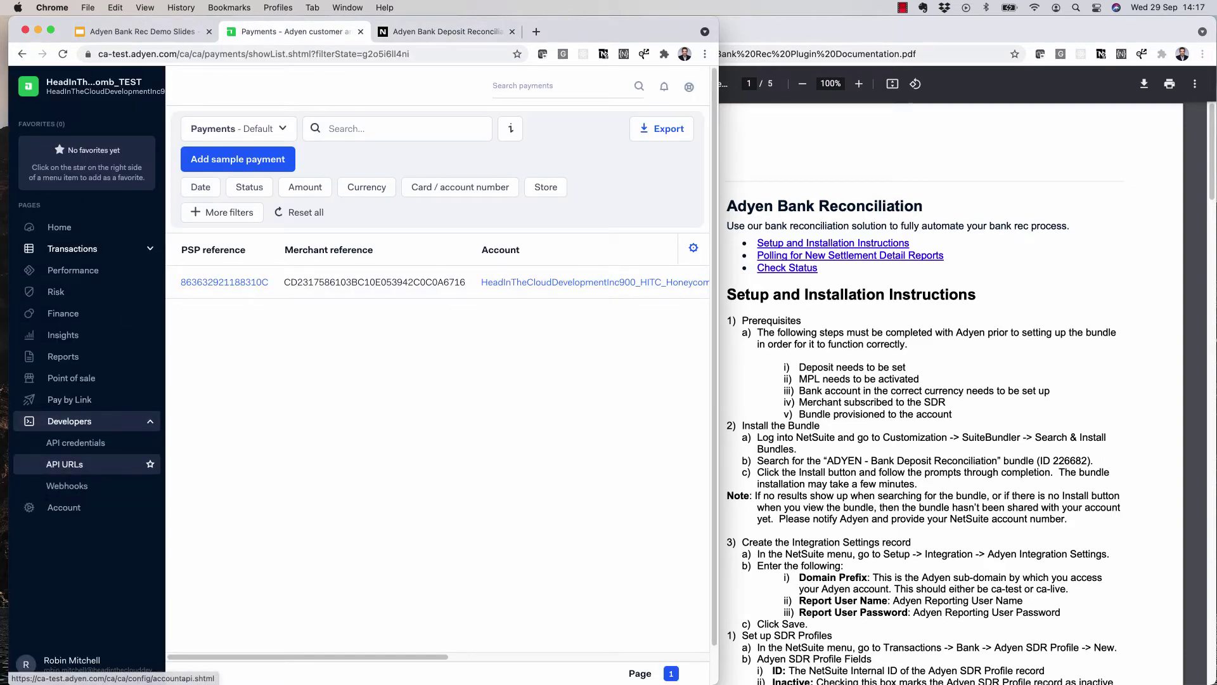
click(76, 443)
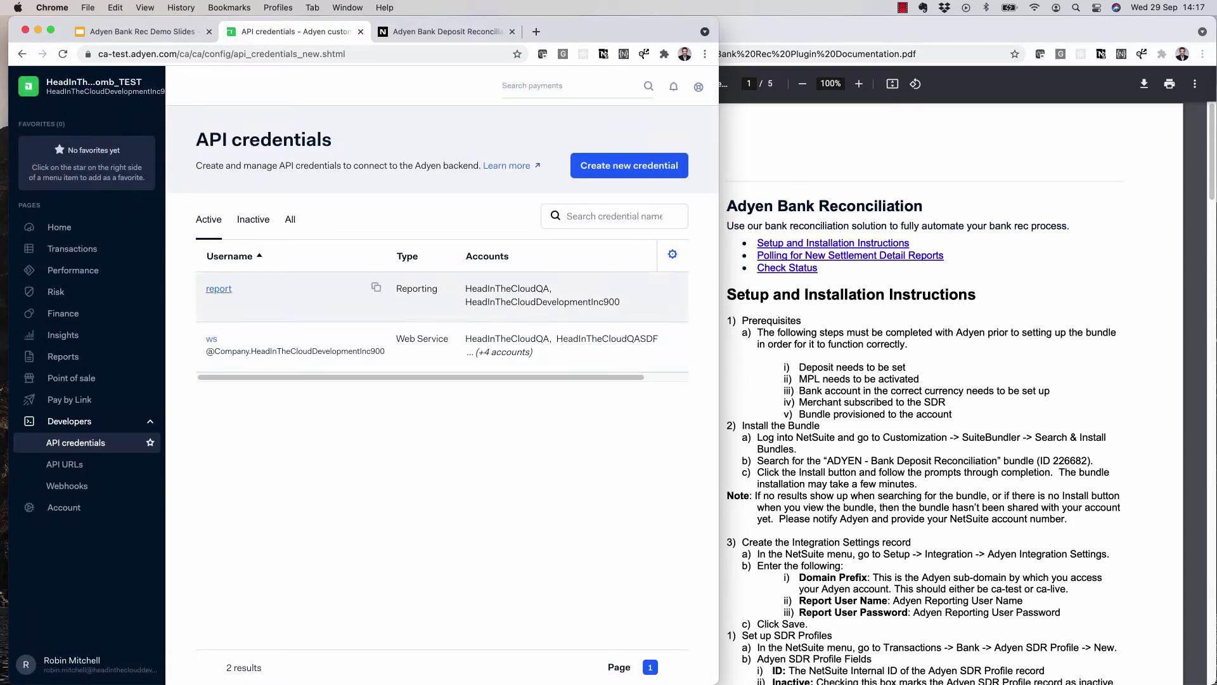
click(219, 288)
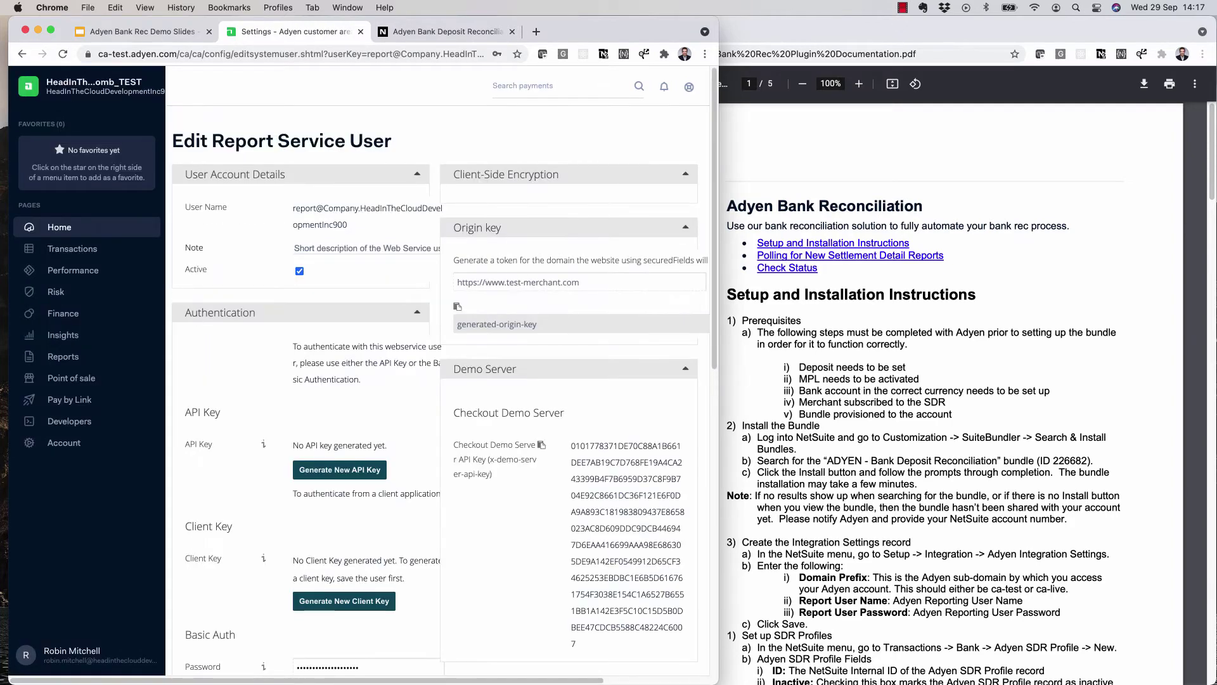
drag(348, 224, 293, 208)
key(super+c)
key(ctrl+Tab)
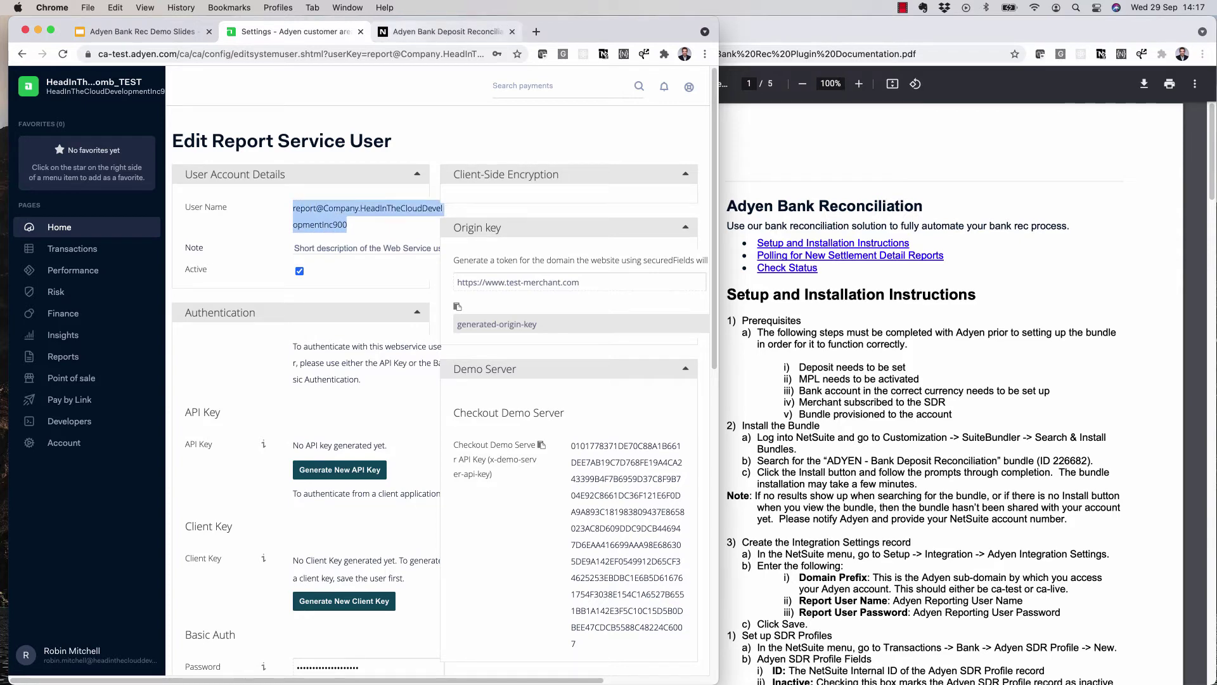
key(super+v)
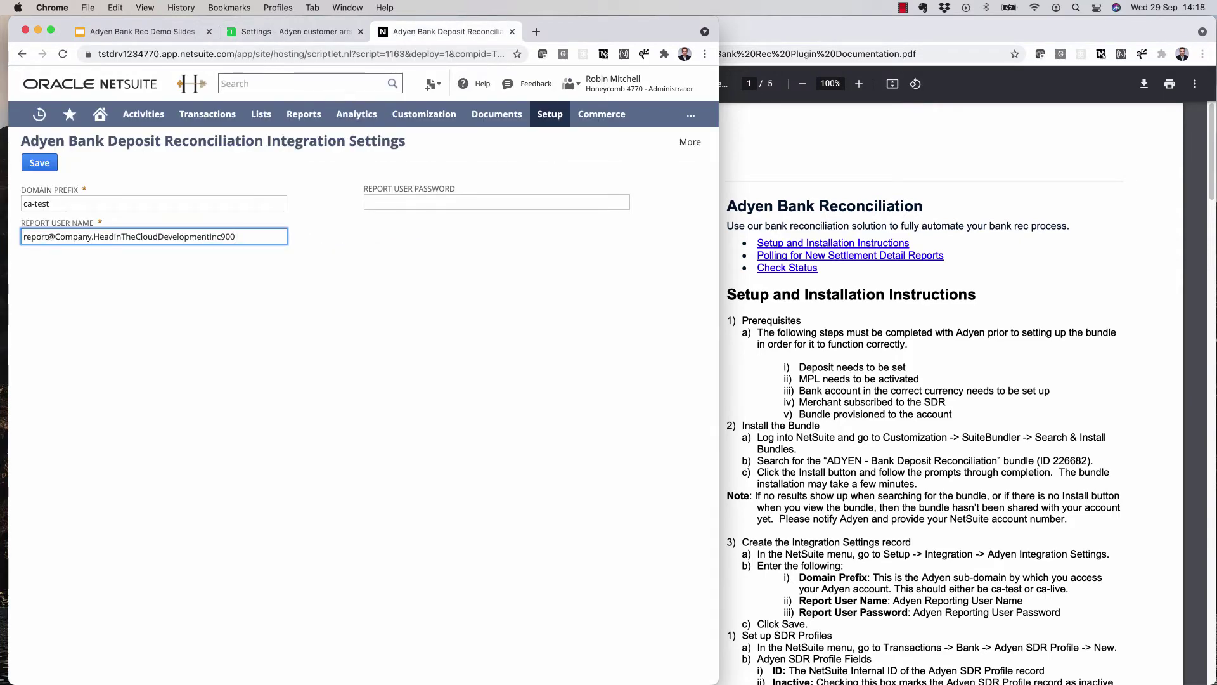
- Enable the Honeycomb_TEST merchant account for the Adyen report user, save and confirm
key(ctrl+shift+Tab)
scroll(442, 370, down, 3)
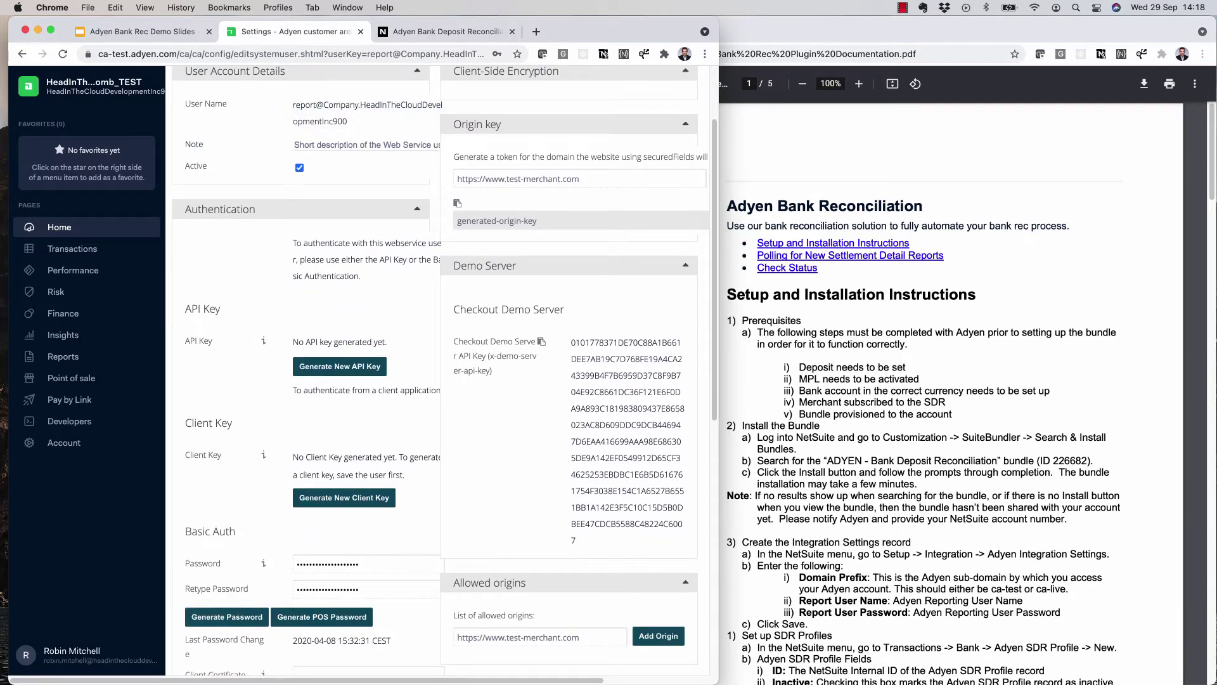
scroll(442, 371, down, 15)
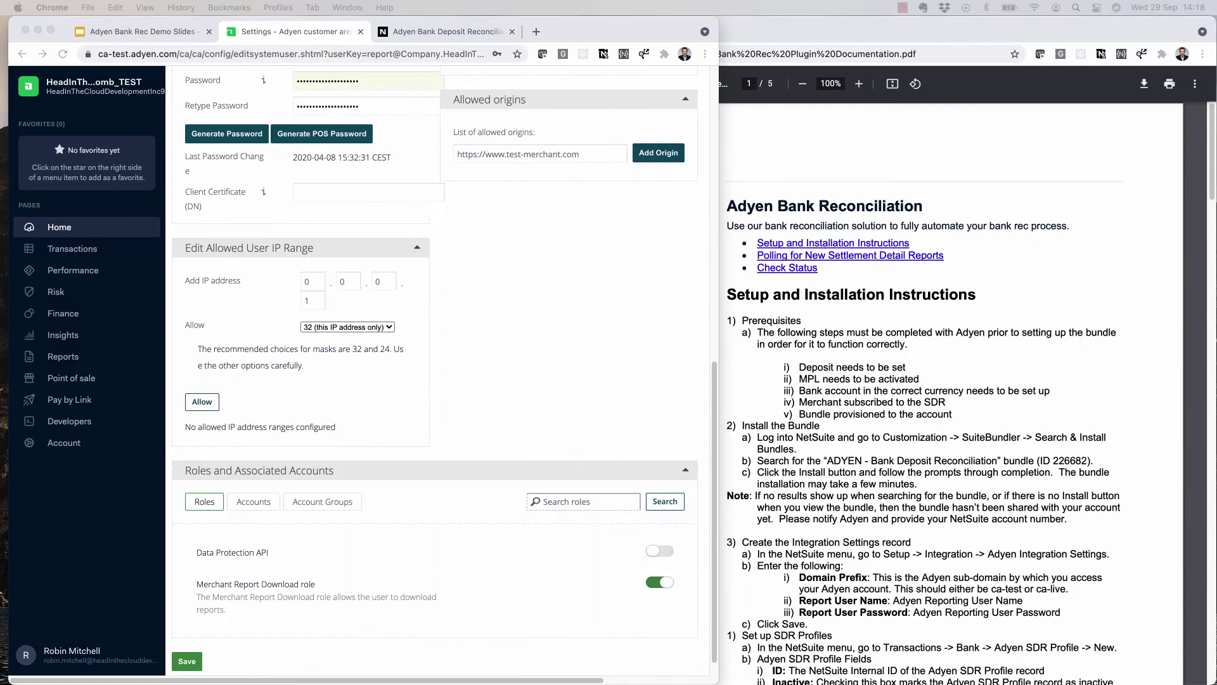
click(253, 501)
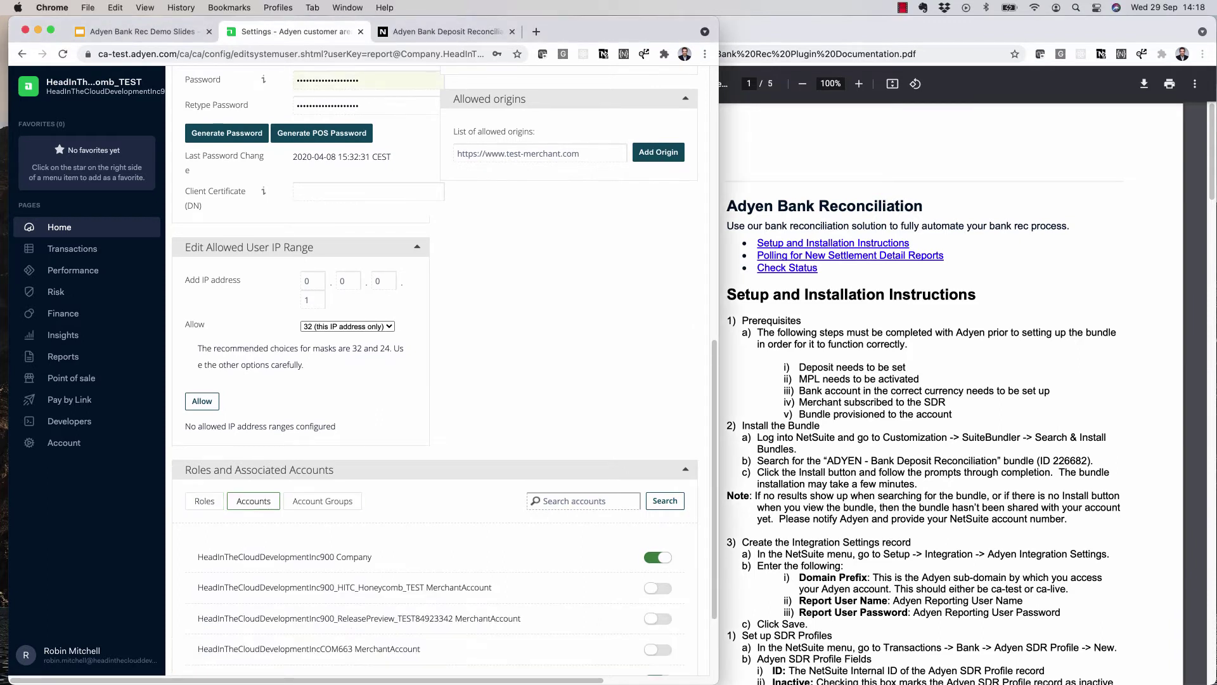
scroll(441, 371, down, 2)
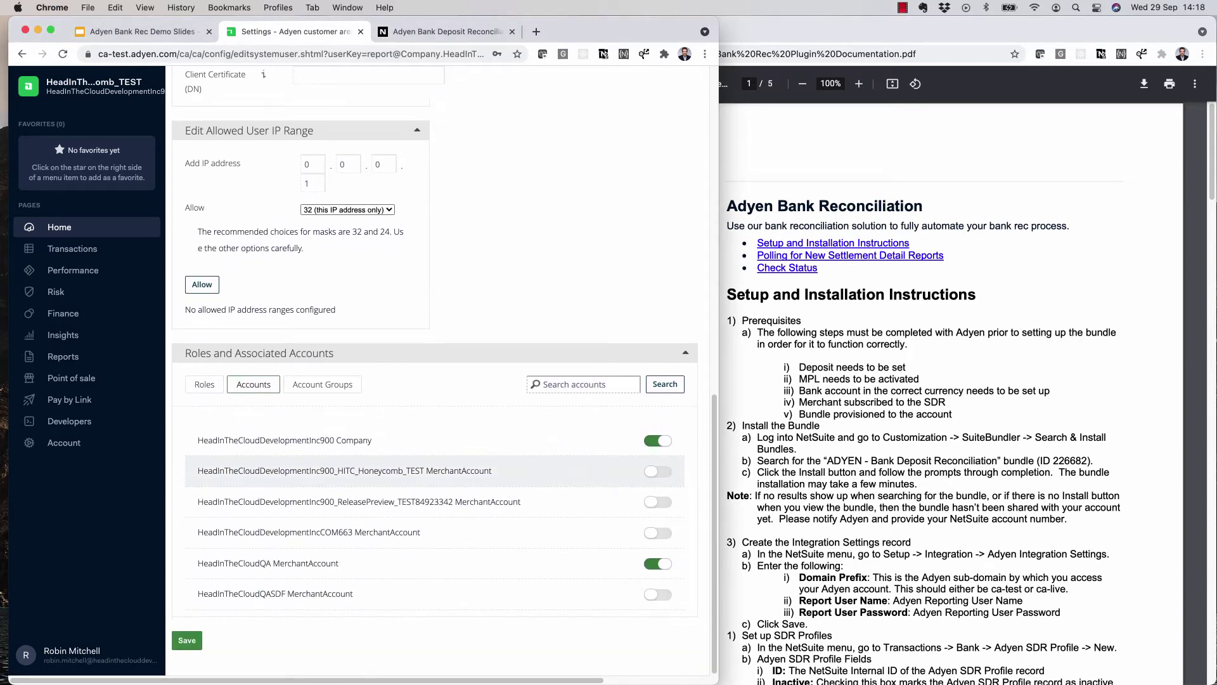
click(657, 471)
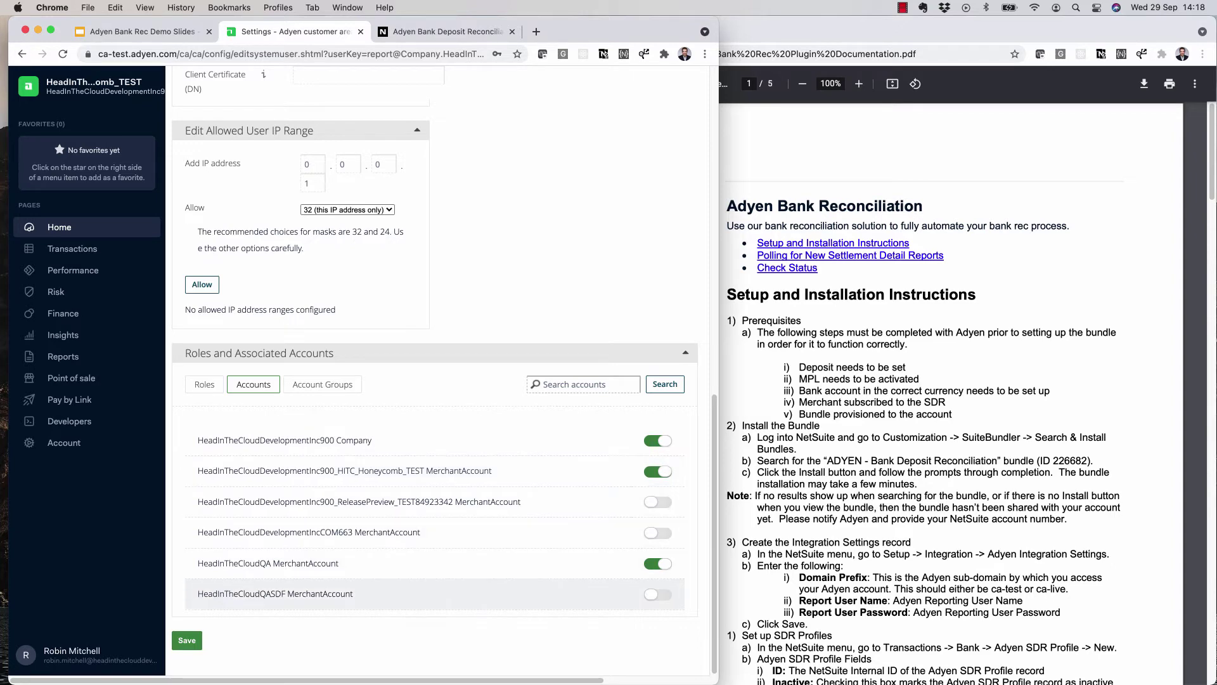
click(186, 639)
click(231, 414)
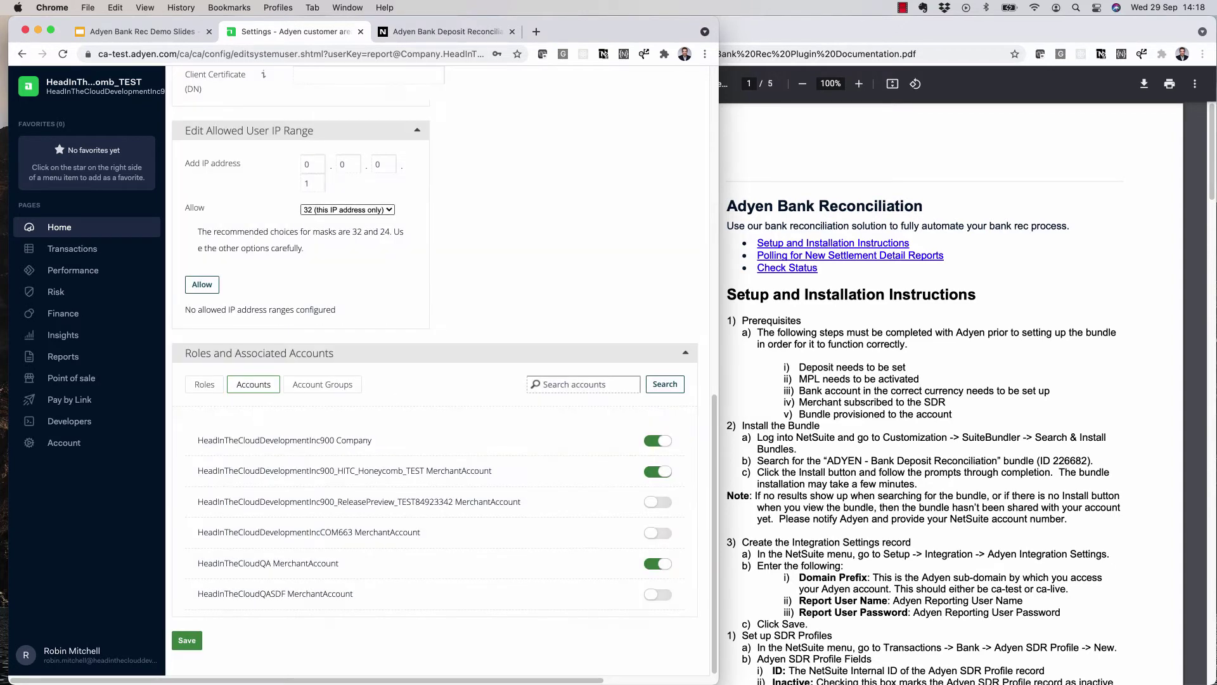
key(ctrl+Tab)
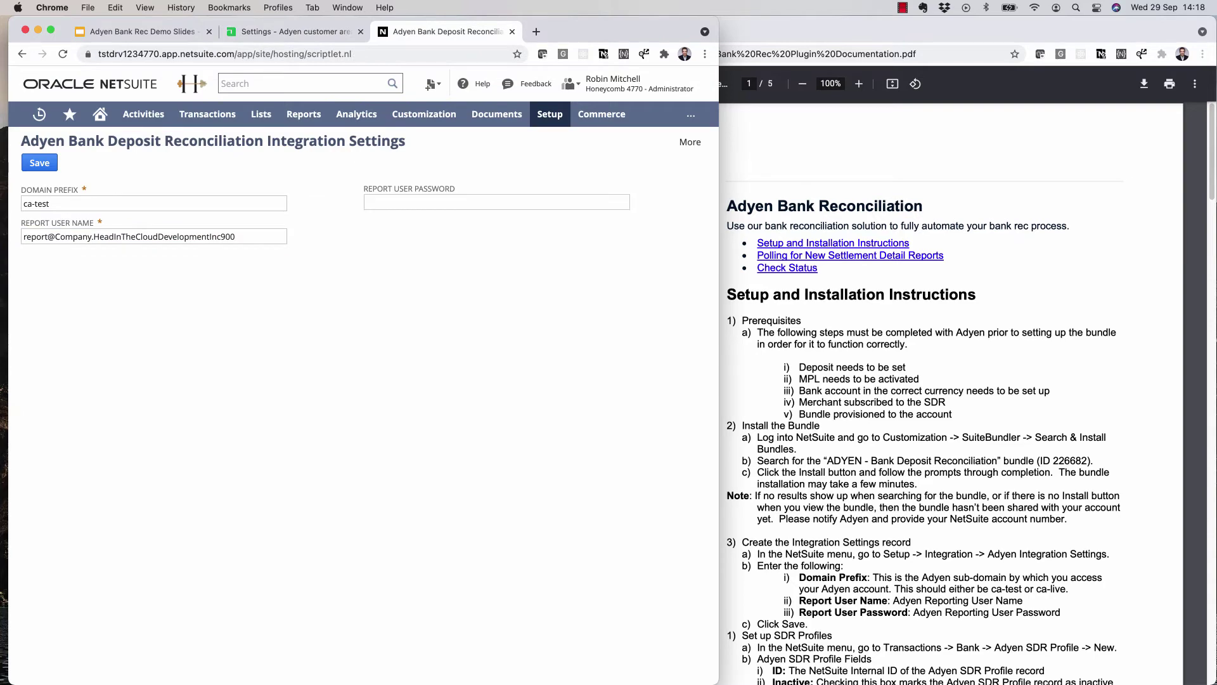
- Return to the Adyen Customer Area tab with the saved report service user
key(ctrl+shift+Tab)
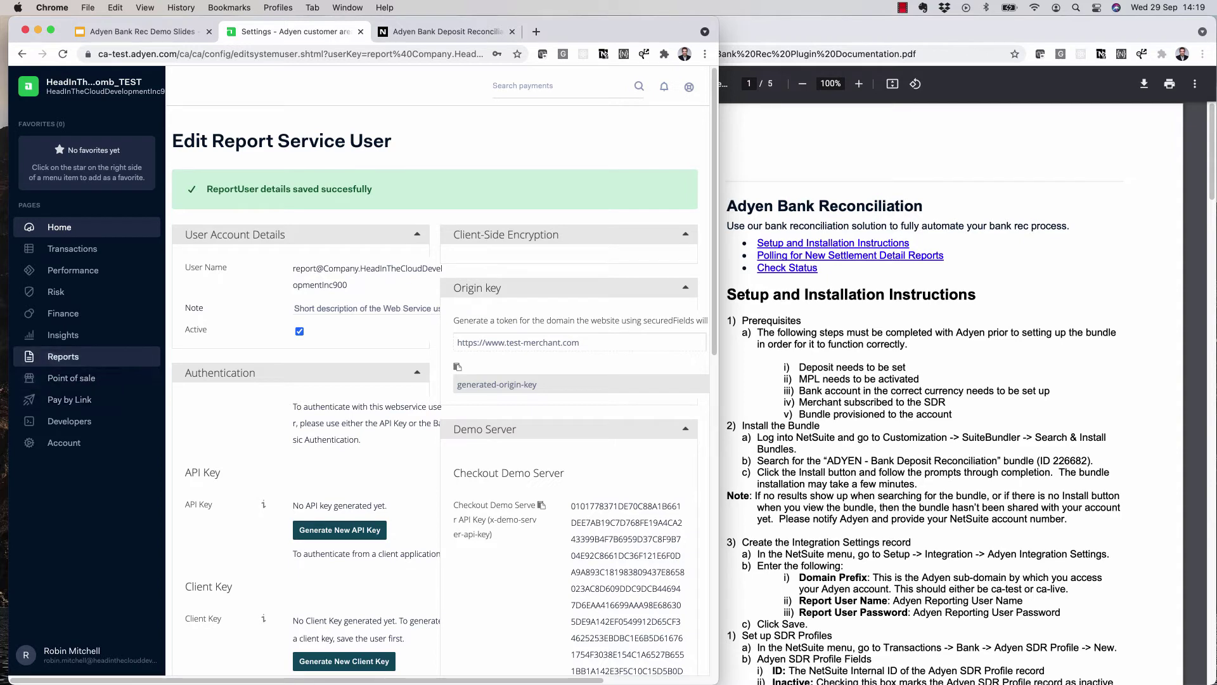
- Turn on automatic CSV generation for the Settlement details report in Adyen Reports
click(63, 357)
scroll(437, 393, down, 20)
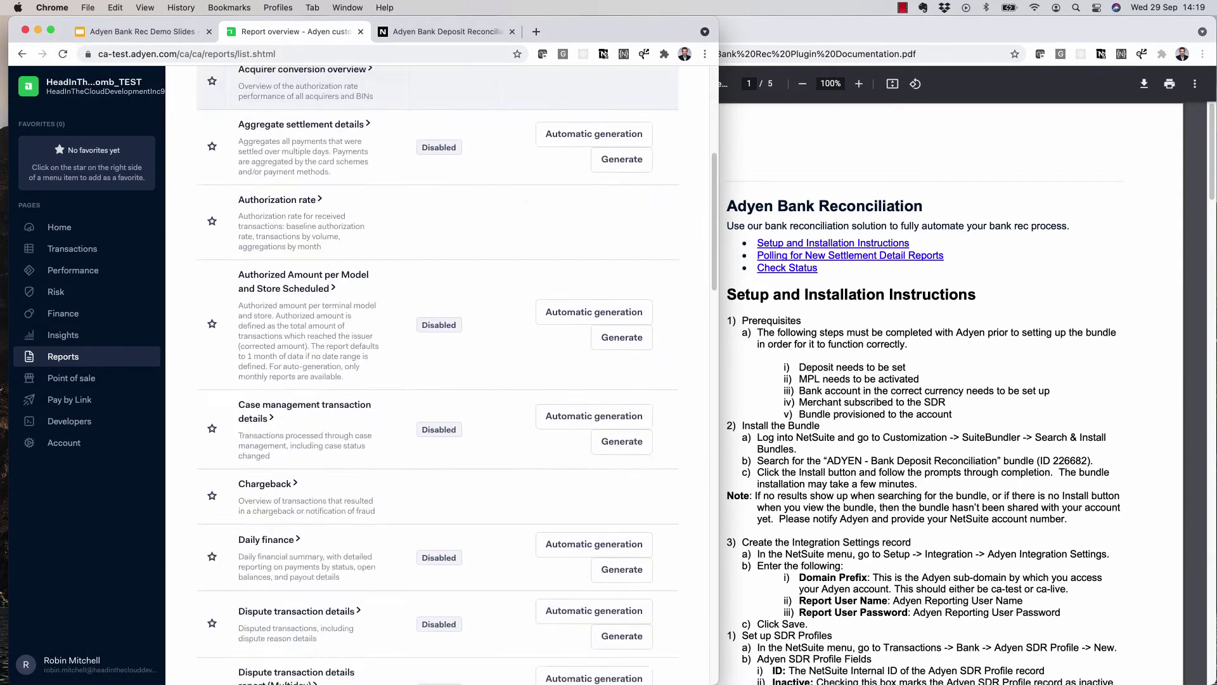
scroll(437, 462, down, 5)
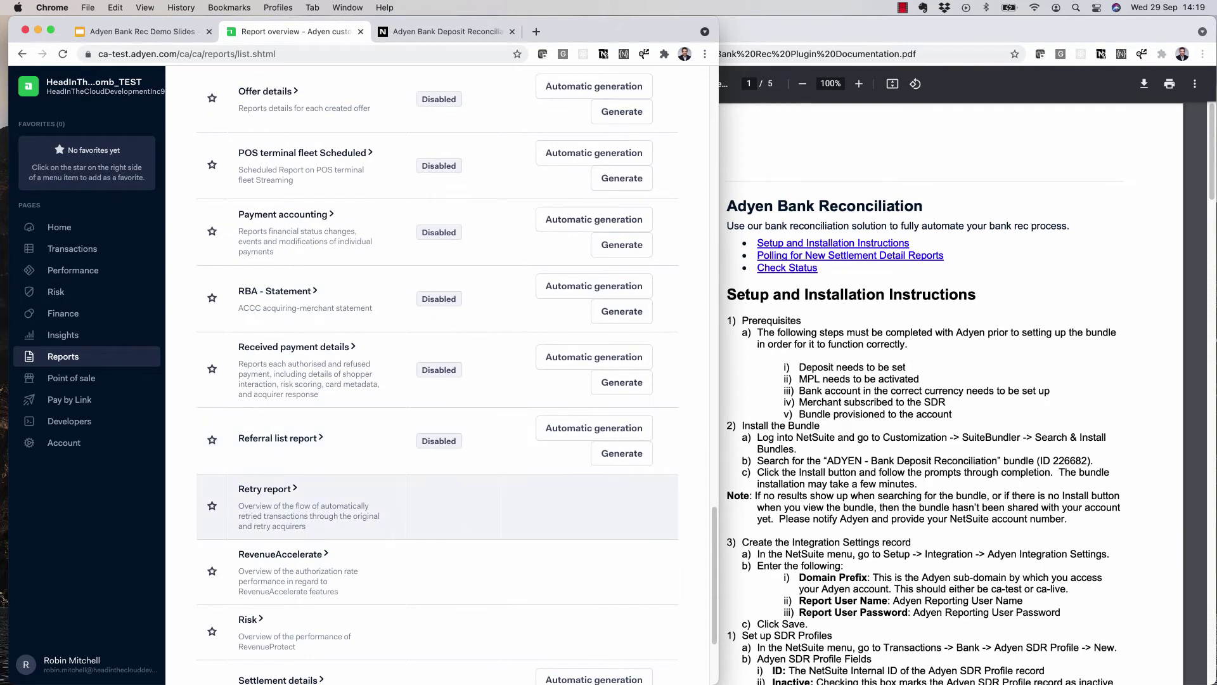
scroll(437, 463, down, 3)
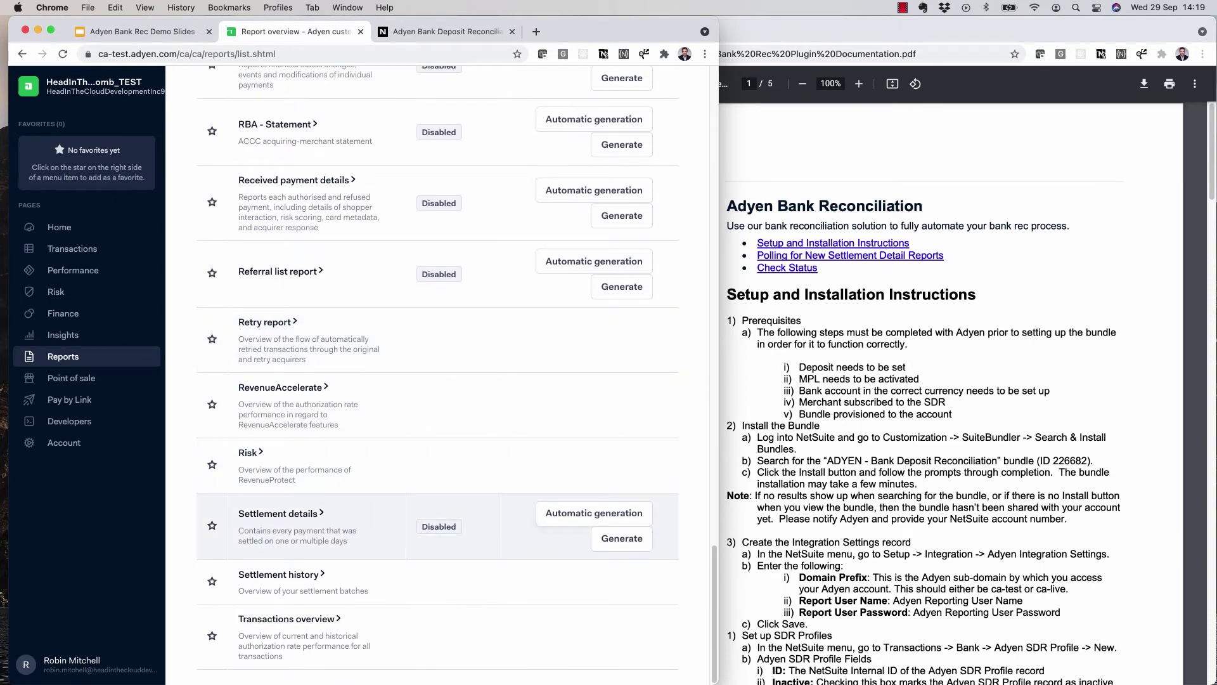
click(594, 512)
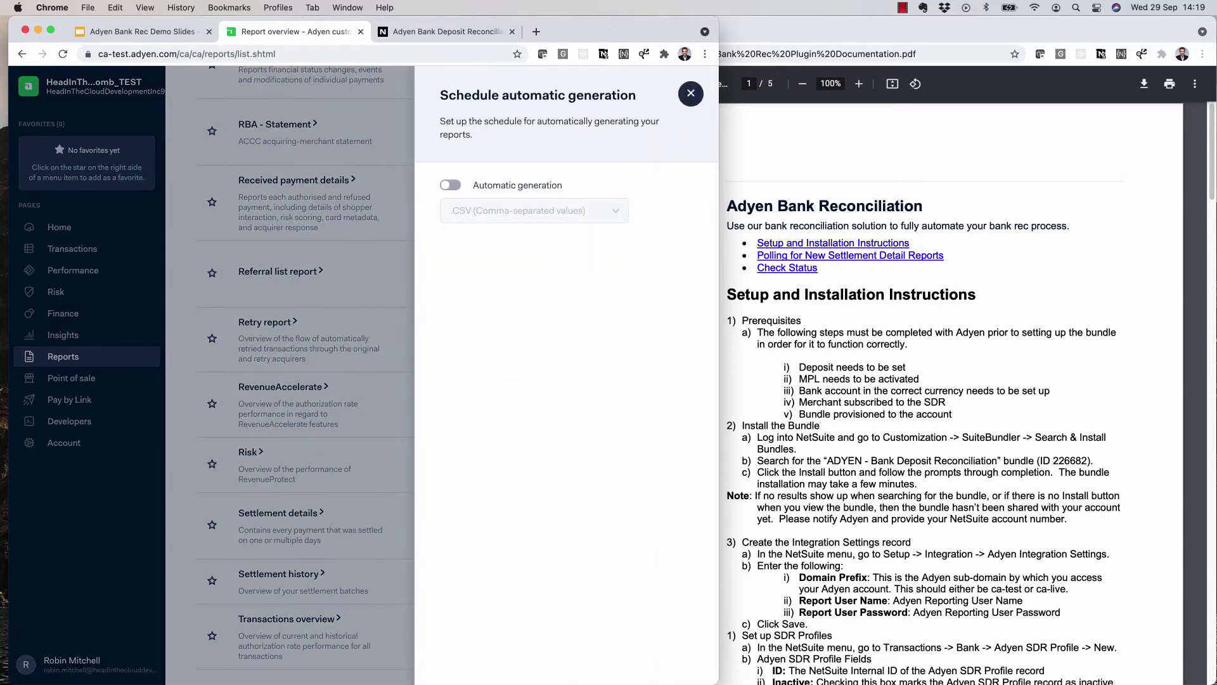
click(450, 185)
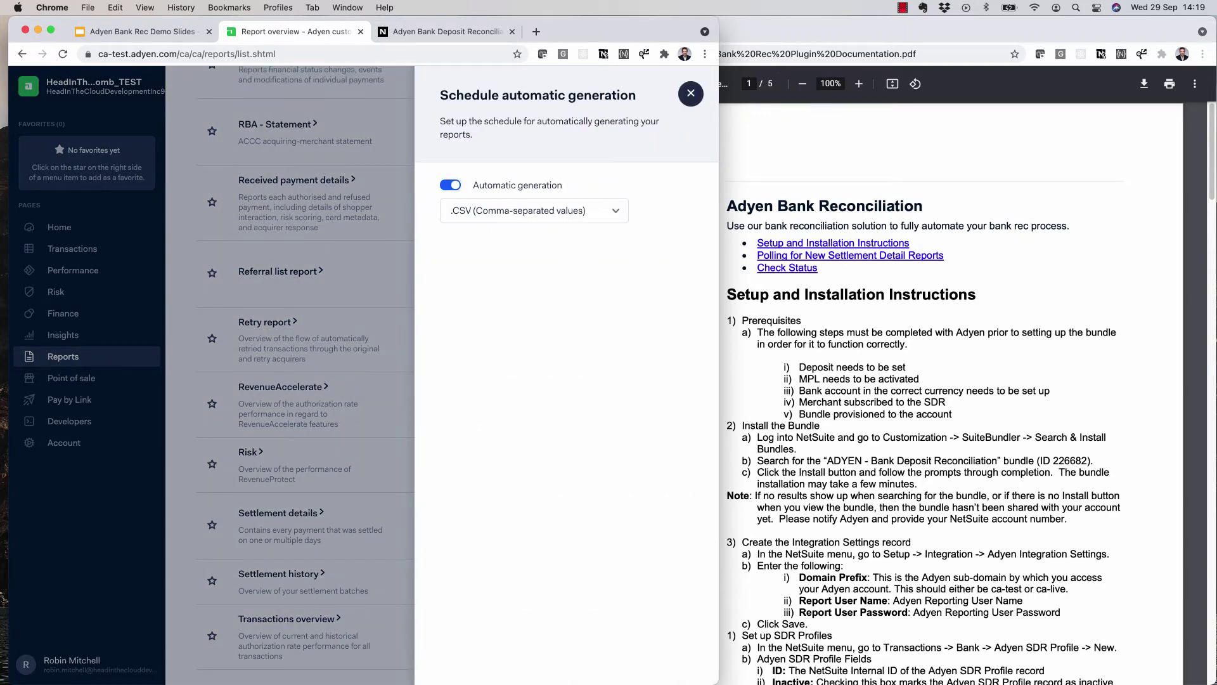
key(Escape)
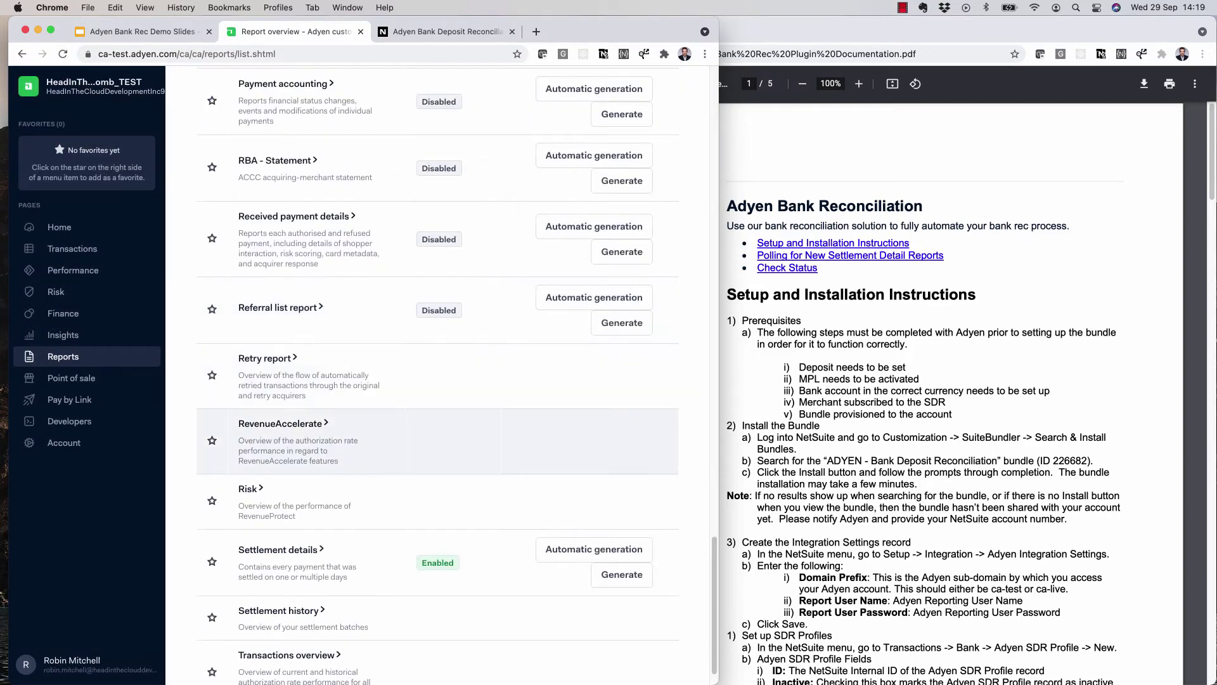
scroll(438, 443, down, 1)
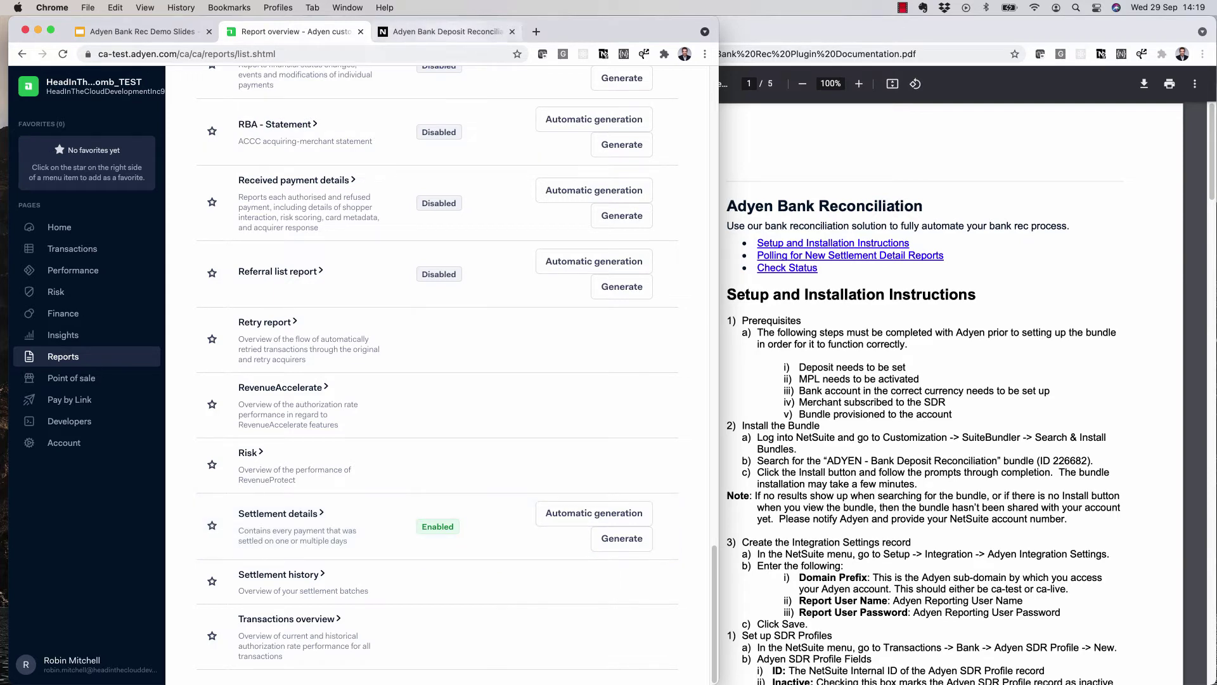
- Start a new Adyen SDR Profile record from Transactions > Bank in NetSuite
click(444, 31)
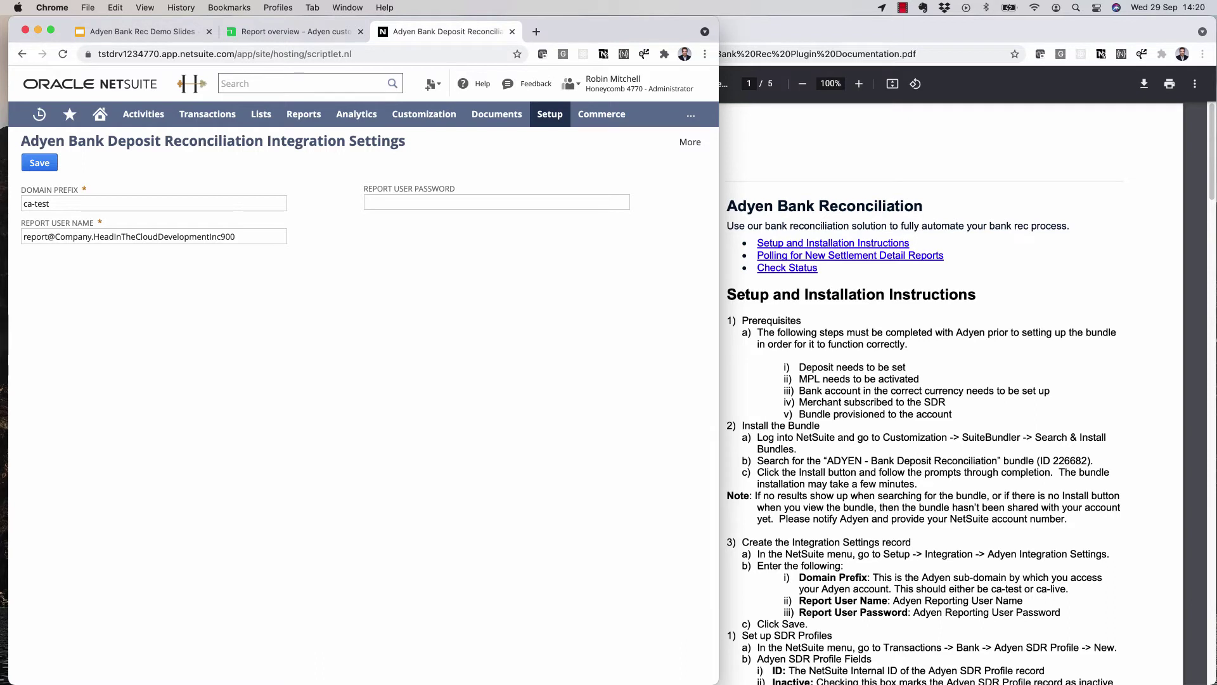
mouse_move(207, 114)
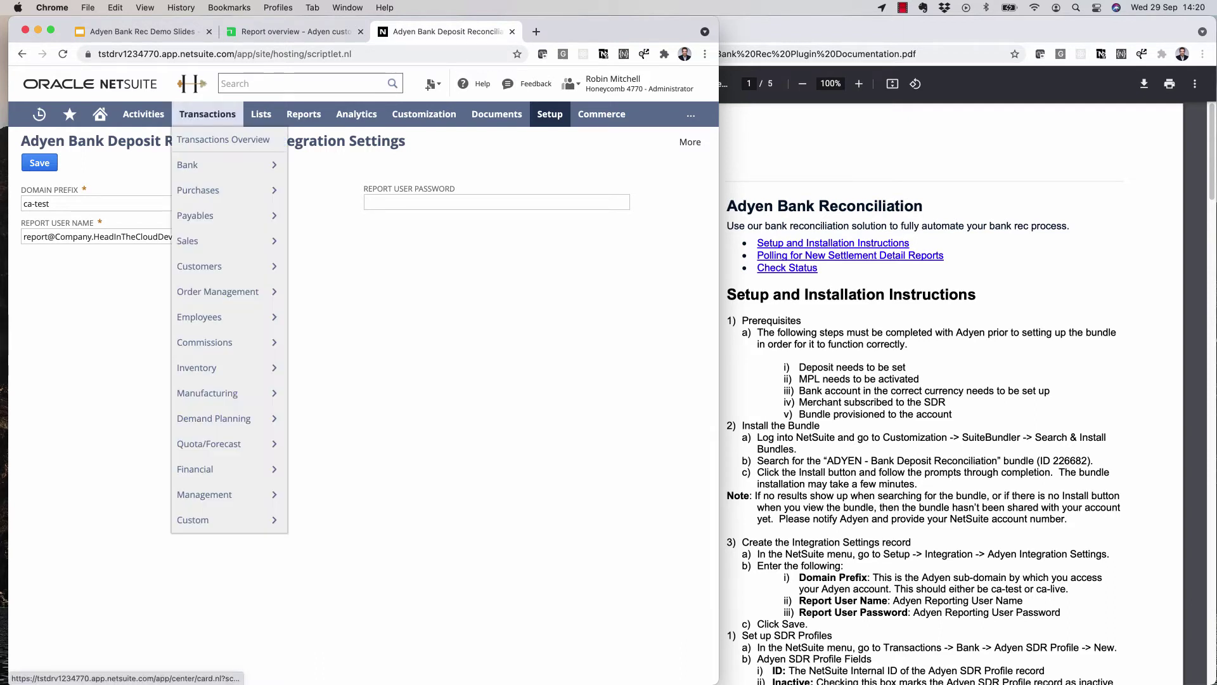
mouse_move(209, 165)
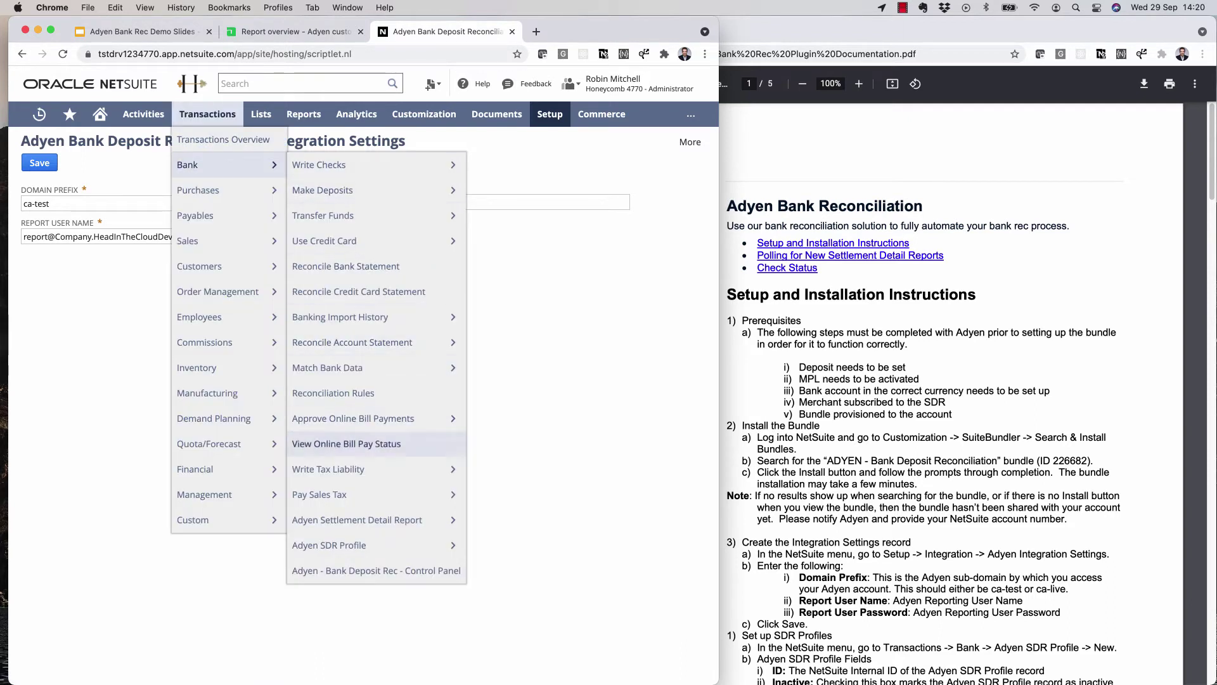
mouse_move(355, 545)
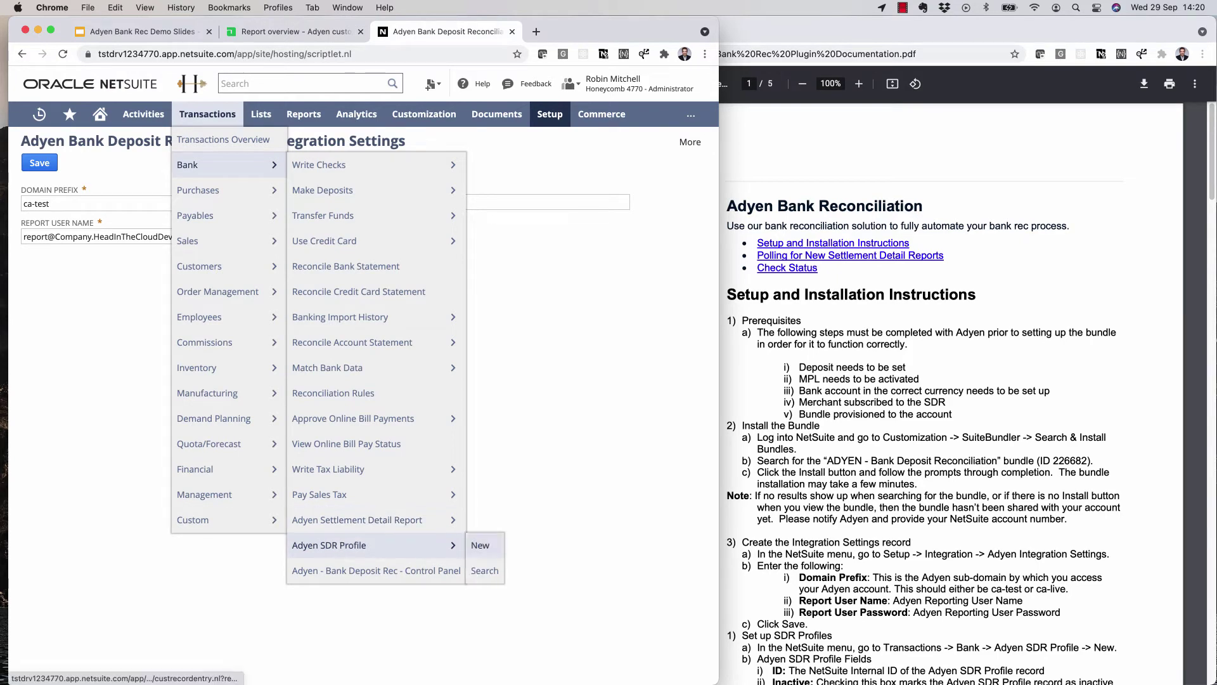
click(479, 545)
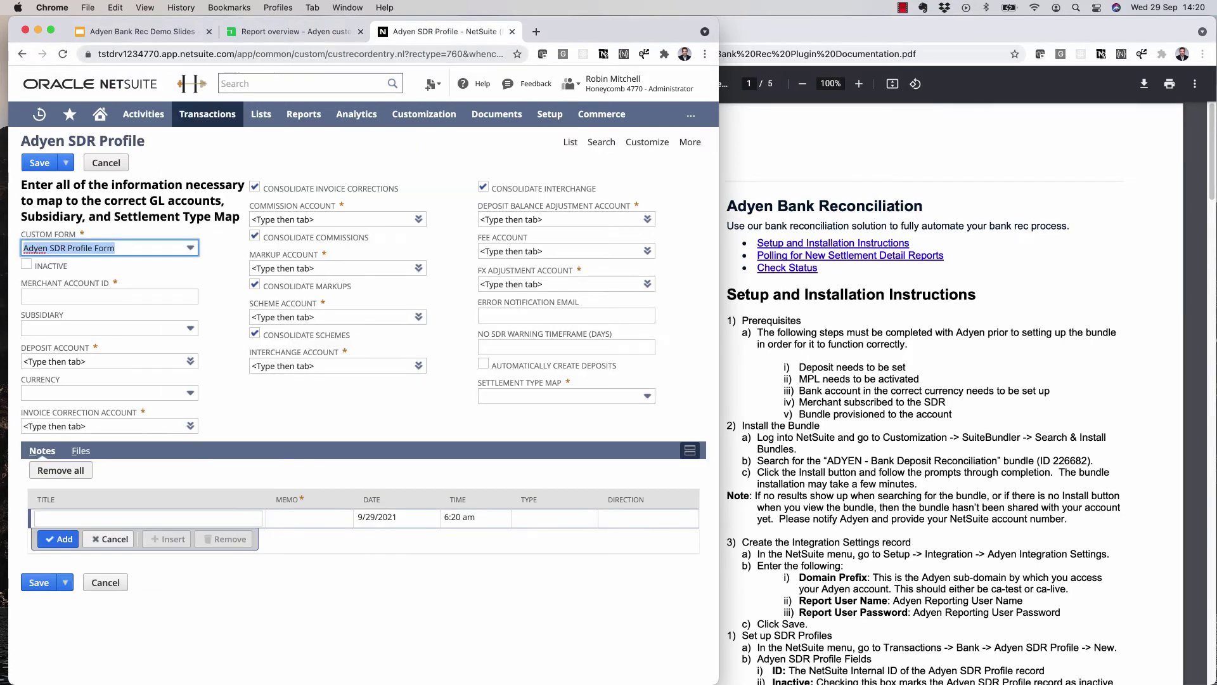
- Copy the merchant account name from Adyen into the profile's Merchant Account ID
click(292, 31)
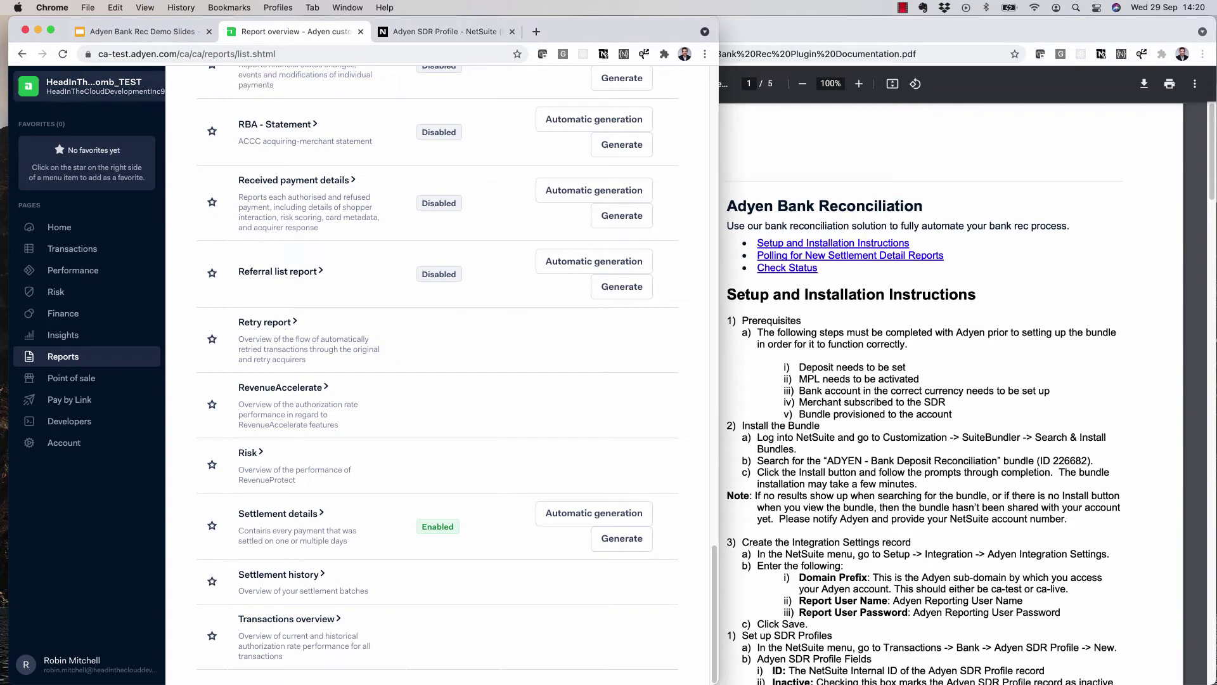
click(83, 86)
drag(16, 165, 310, 165)
key(super+c)
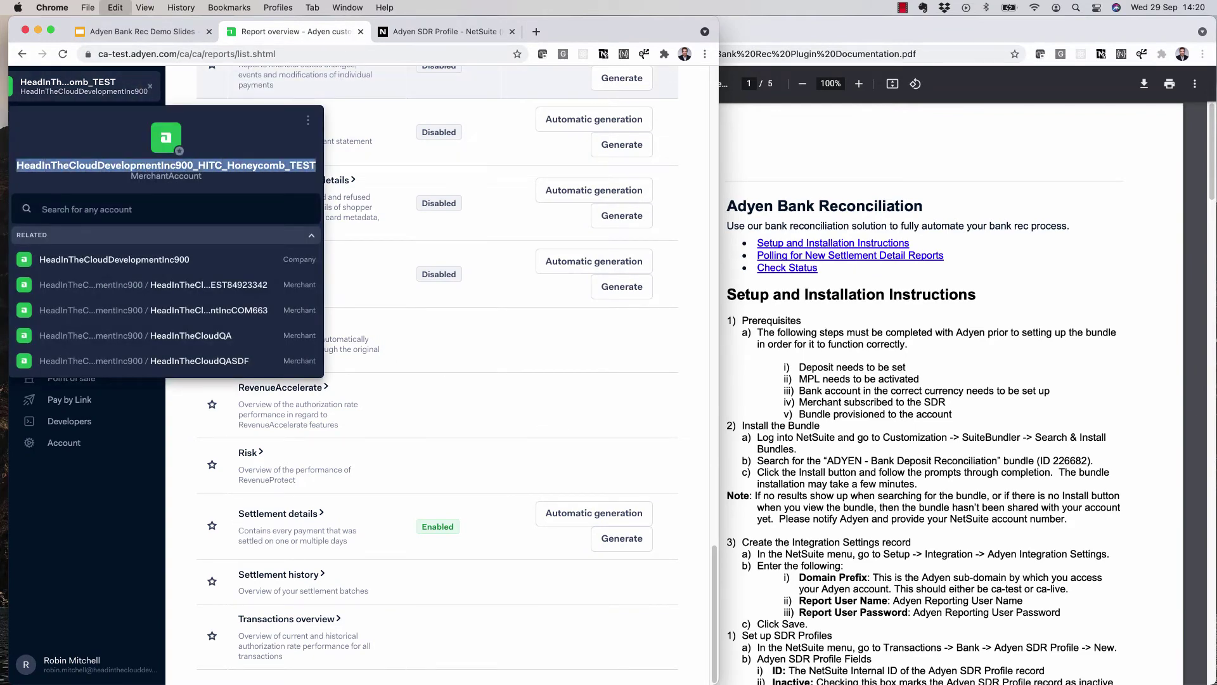
key(ctrl+Tab)
key(Tab)
key(super+v)
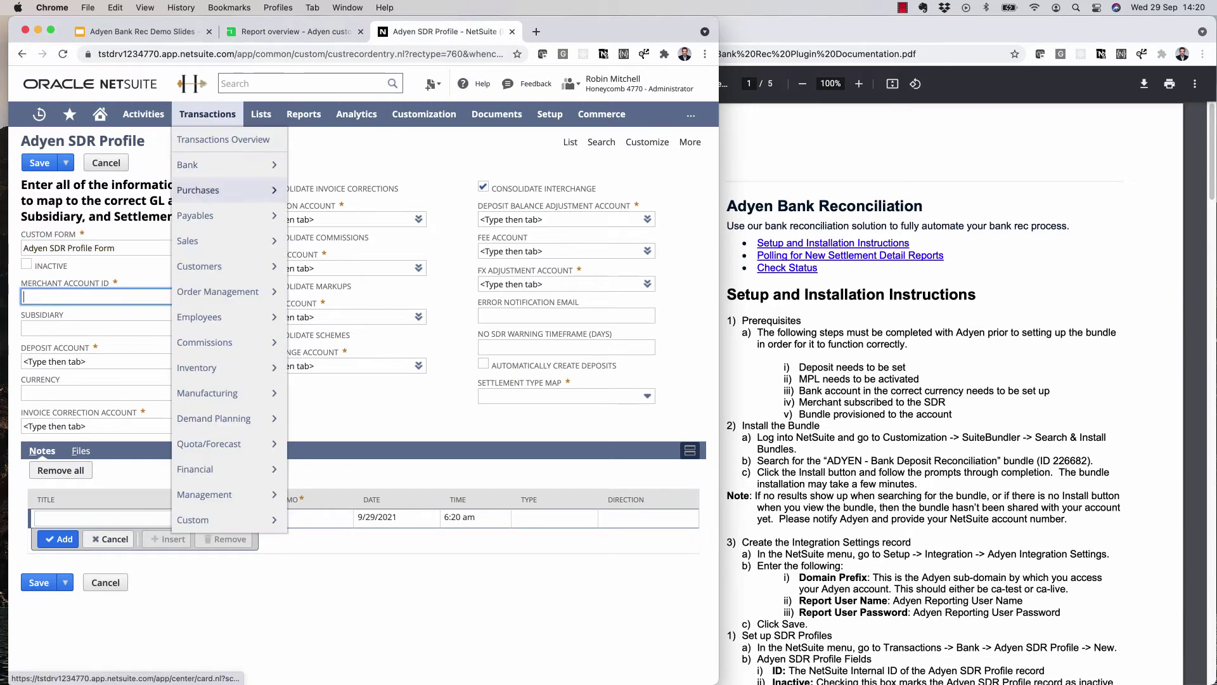
- Set subsidiary Honeycomb Mfg., deposit account 1000 Checking and currency US Dollar
key(Tab)
key(Down)
key(Down)
key(Tab)
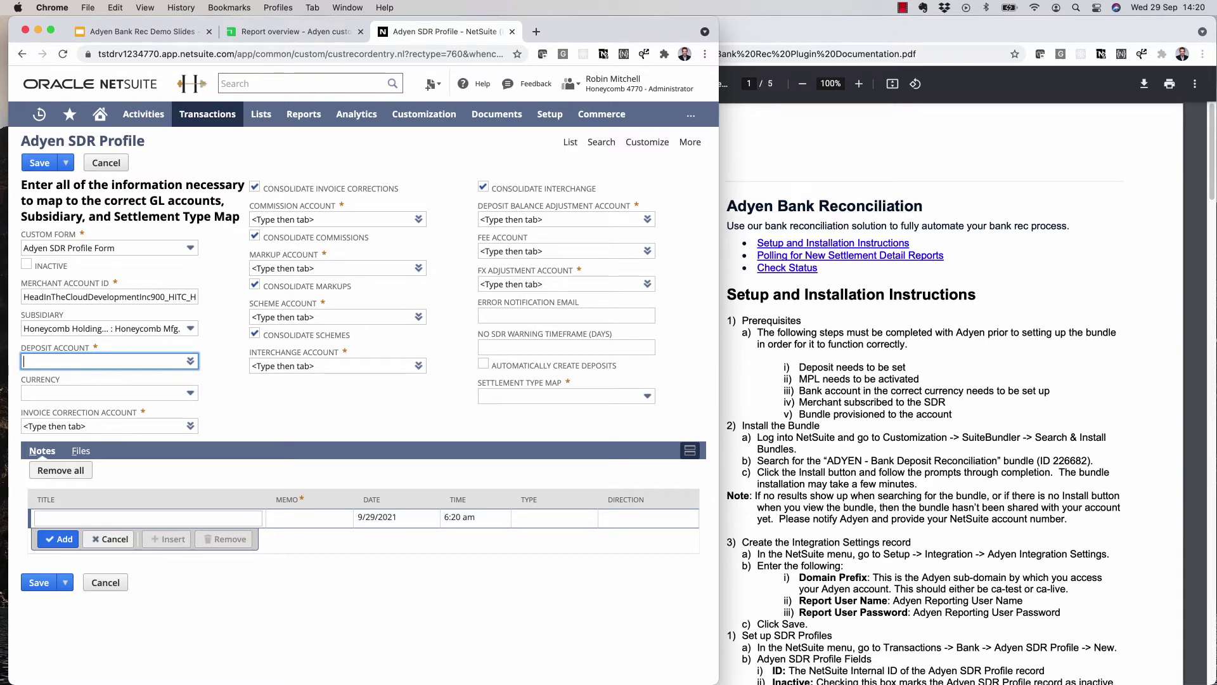
click(190, 360)
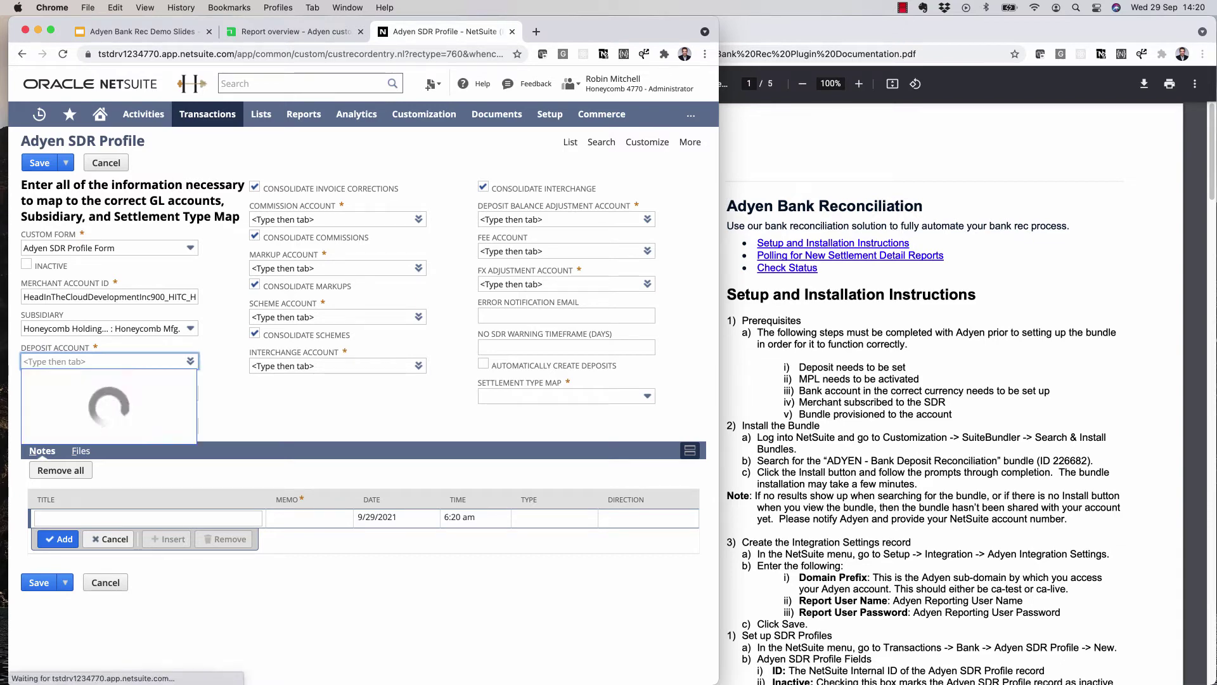
key(Down)
key(Return)
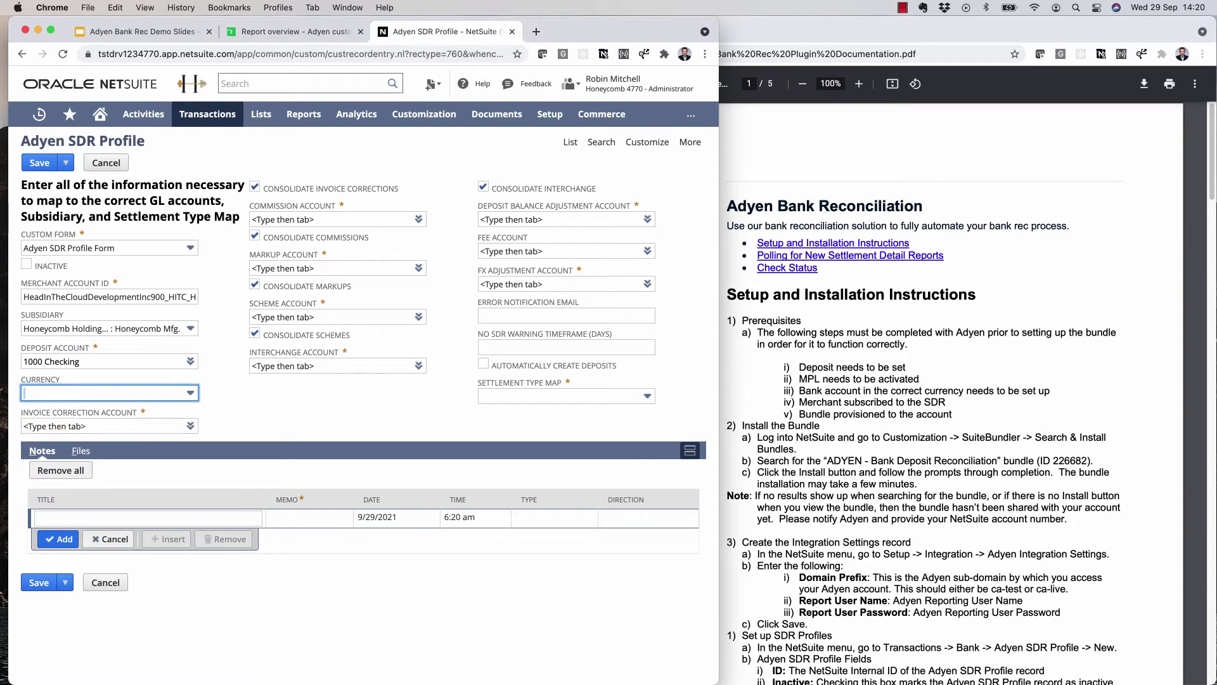
key(Down)
key(Down)
key(Down)
key(Down)
key(Down)
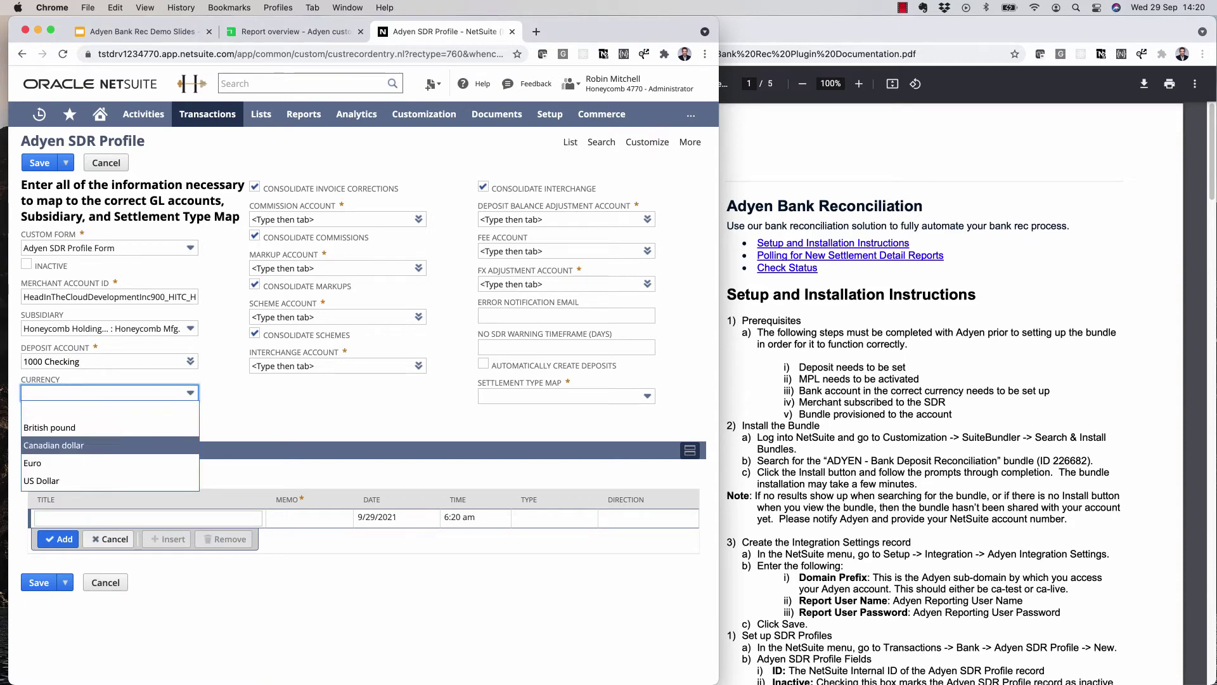
key(Return)
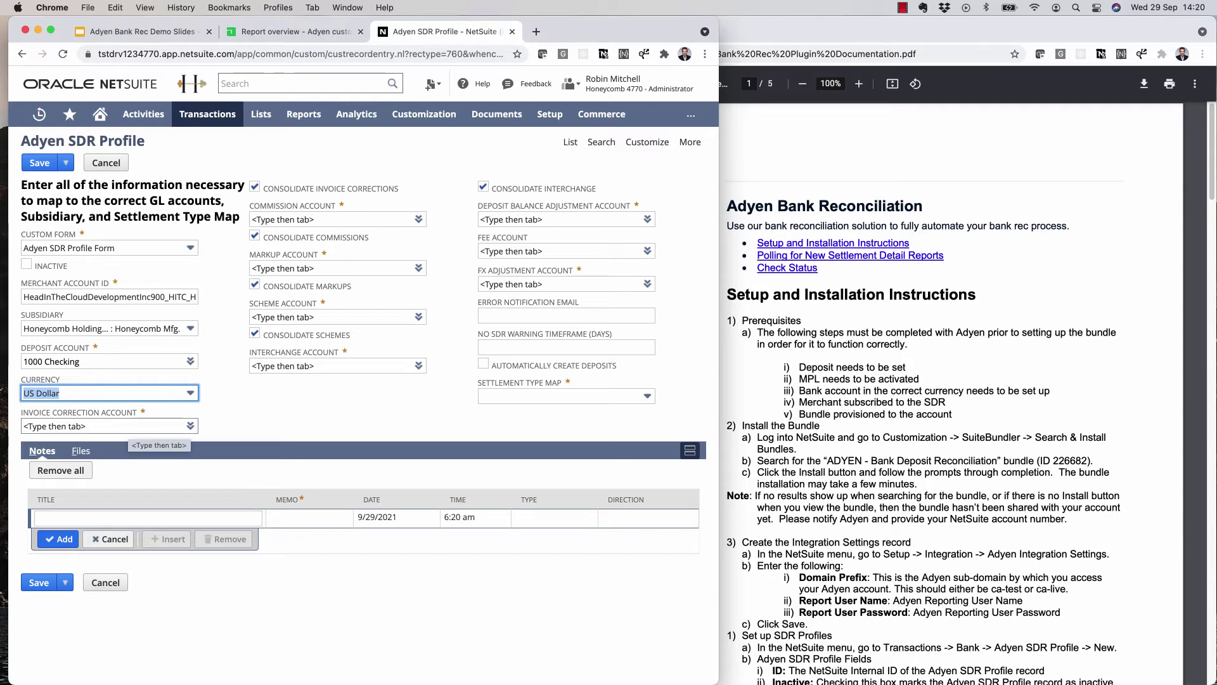
- Set the invoice correction account to 6055 Credit Card Processing
click(127, 426)
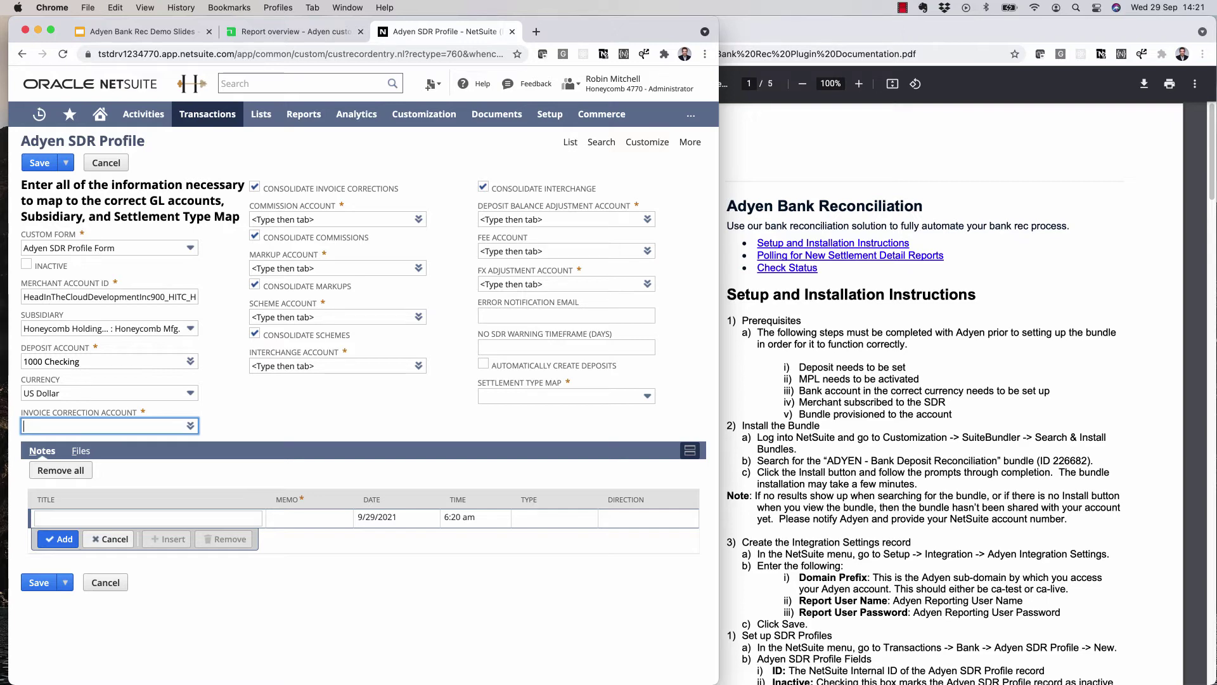
text(credit card)
key(Down)
key(Return)
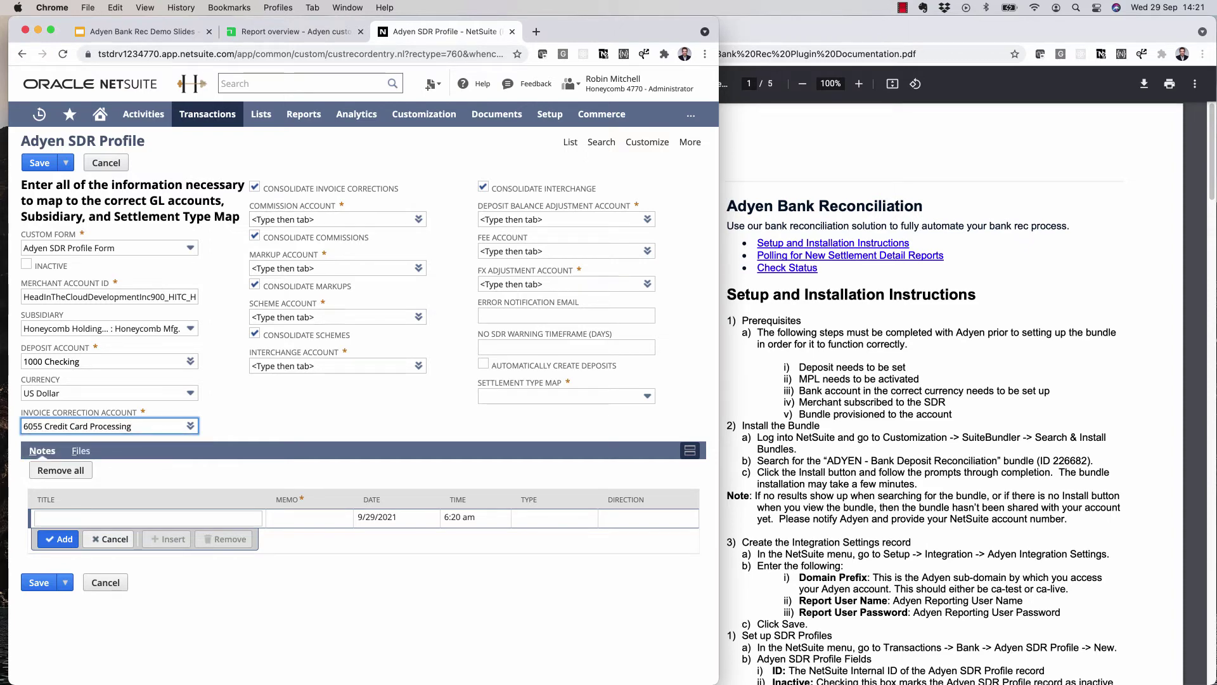
- Set the commission, markup, scheme and interchange fee accounts to 6055 Credit Card Processing
click(336, 218)
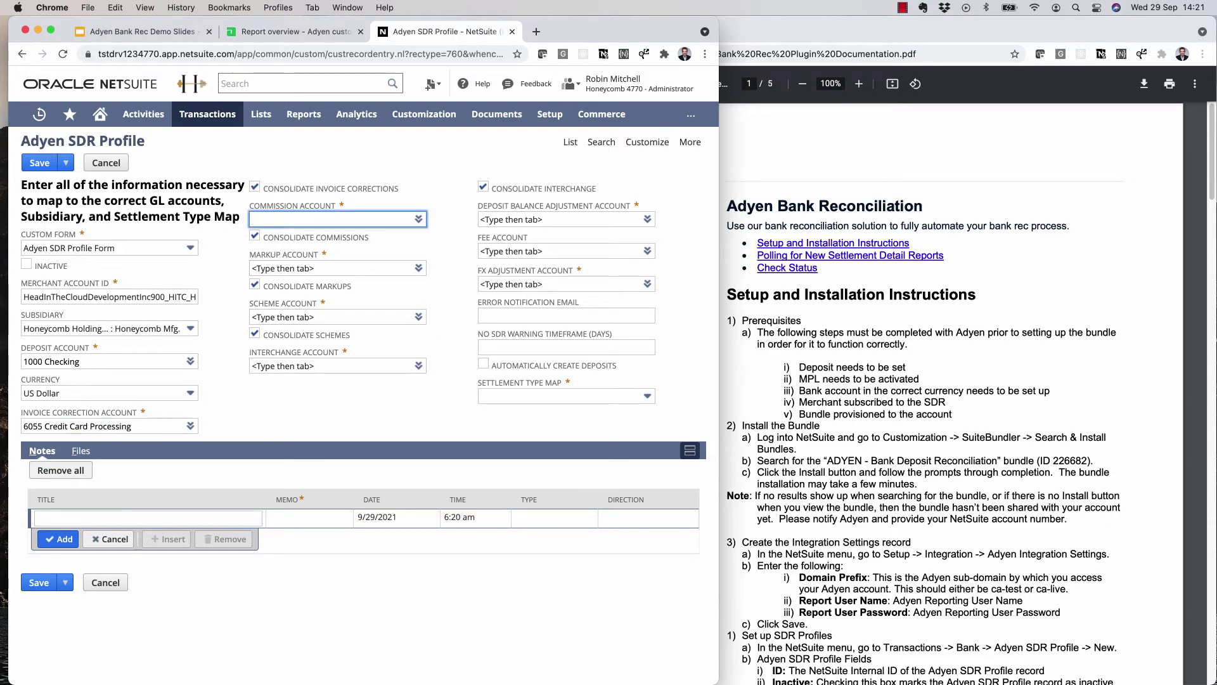
text(6055)
key(Tab)
text(6055)
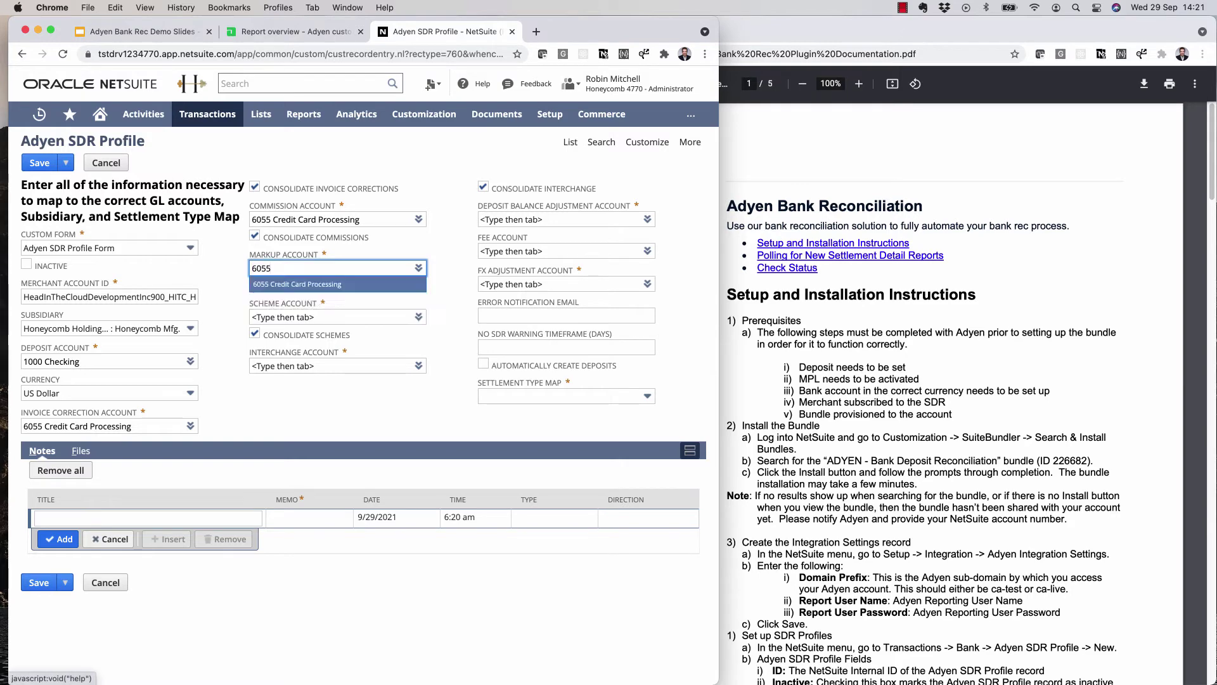
key(Tab)
text(6055)
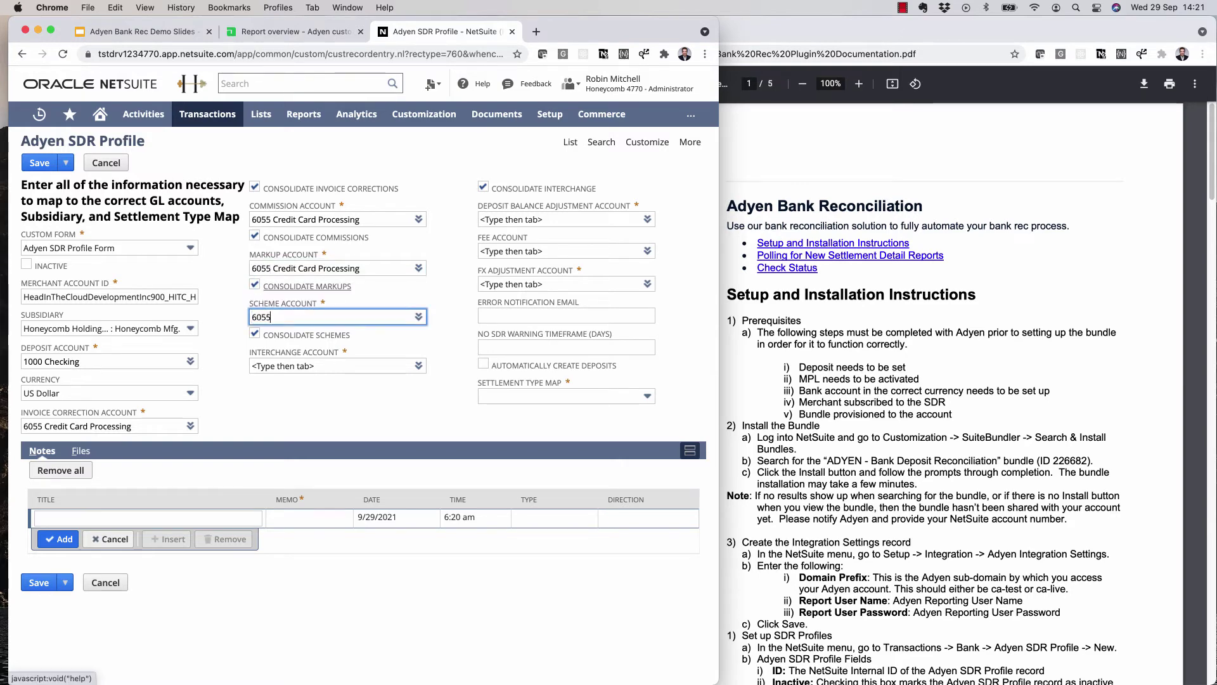
key(Tab)
text(6055)
key(Tab)
key(Tab)
key(Tab)
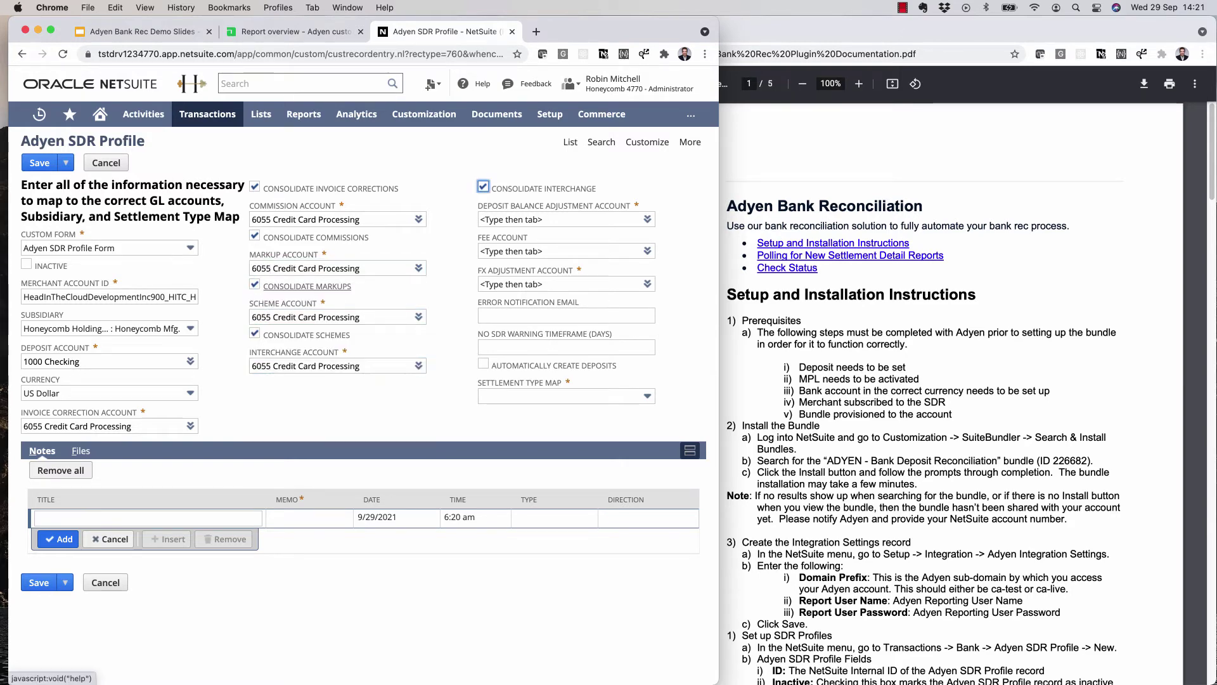
text(6055 Credit Card Processing)
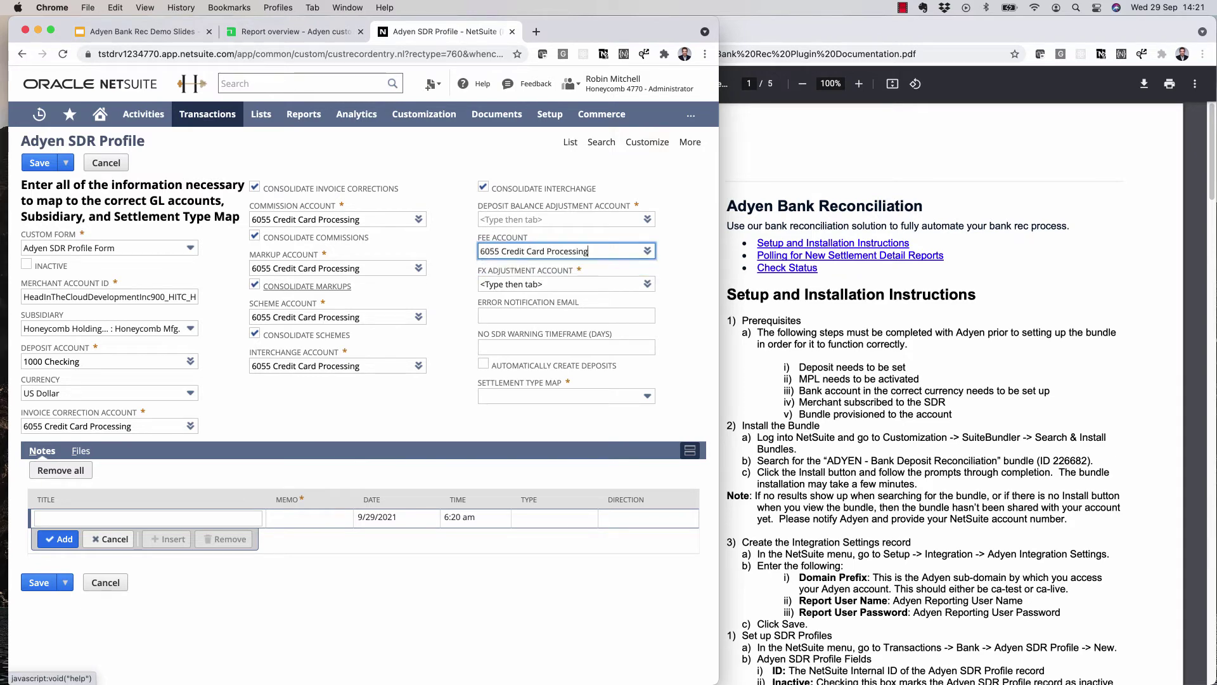
- Set the deposit balance adjustment account to 6056 and FX adjustment to Rounding Gain/Loss
click(557, 219)
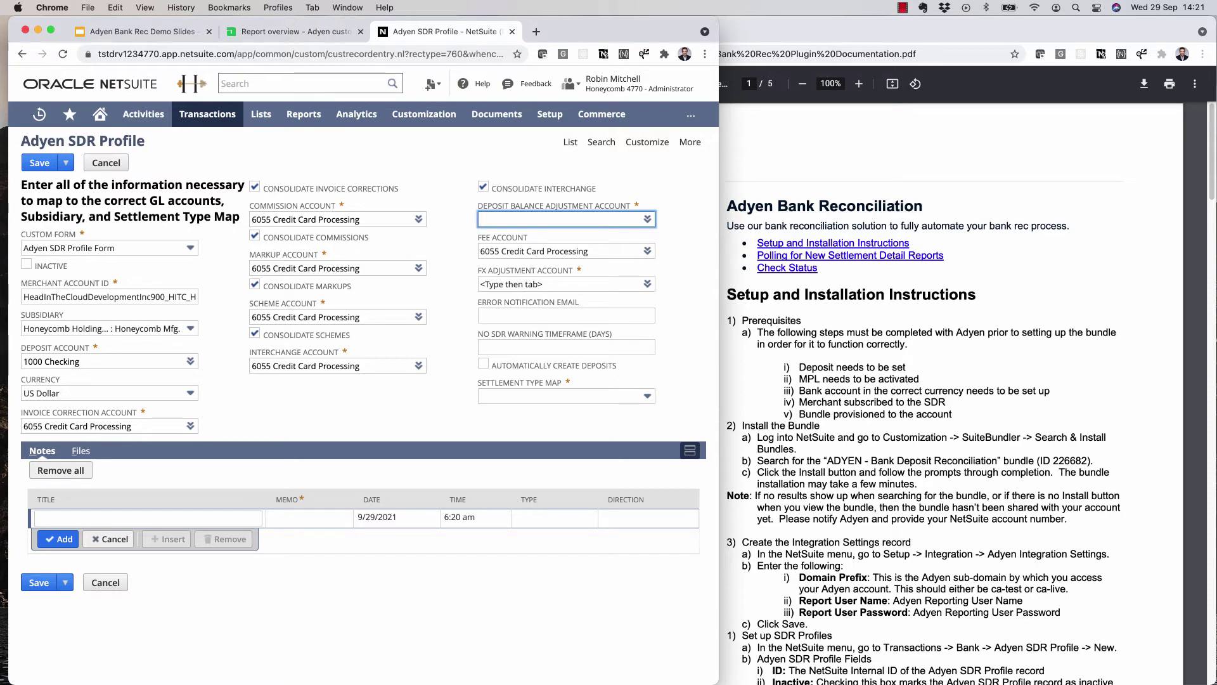
text(ard processor Deposit)
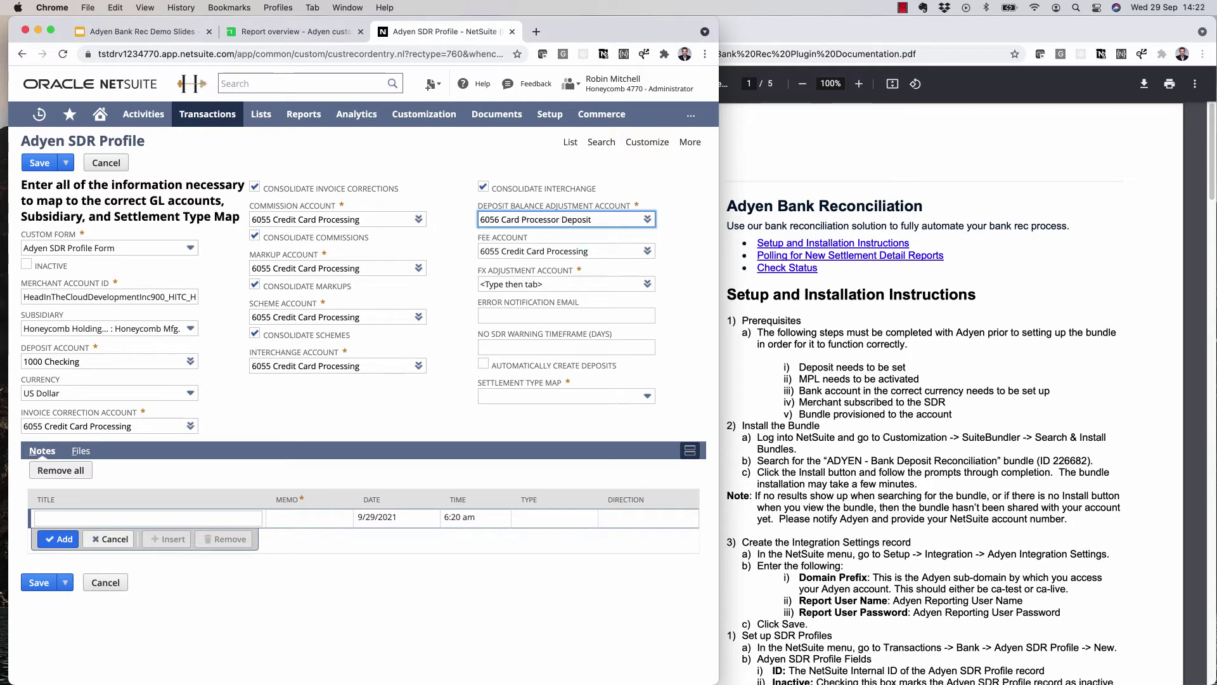
click(482, 283)
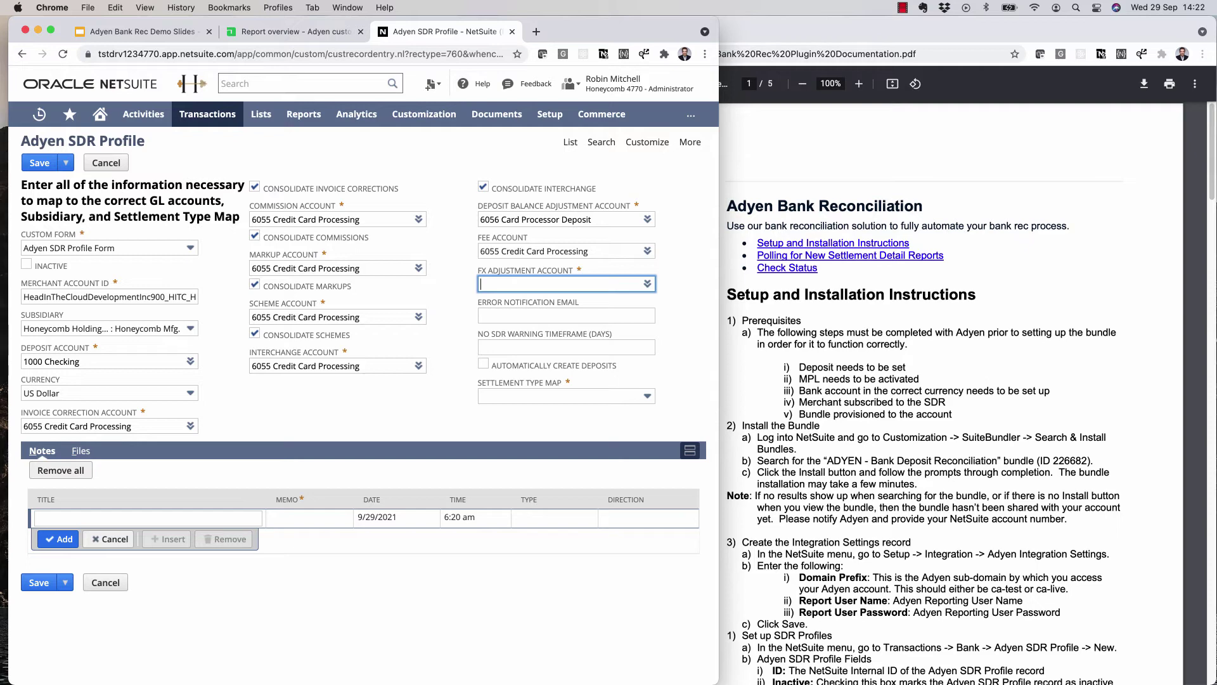
text(Rounding)
key(Return)
- Fill in the error notification email with the suggested address
click(566, 315)
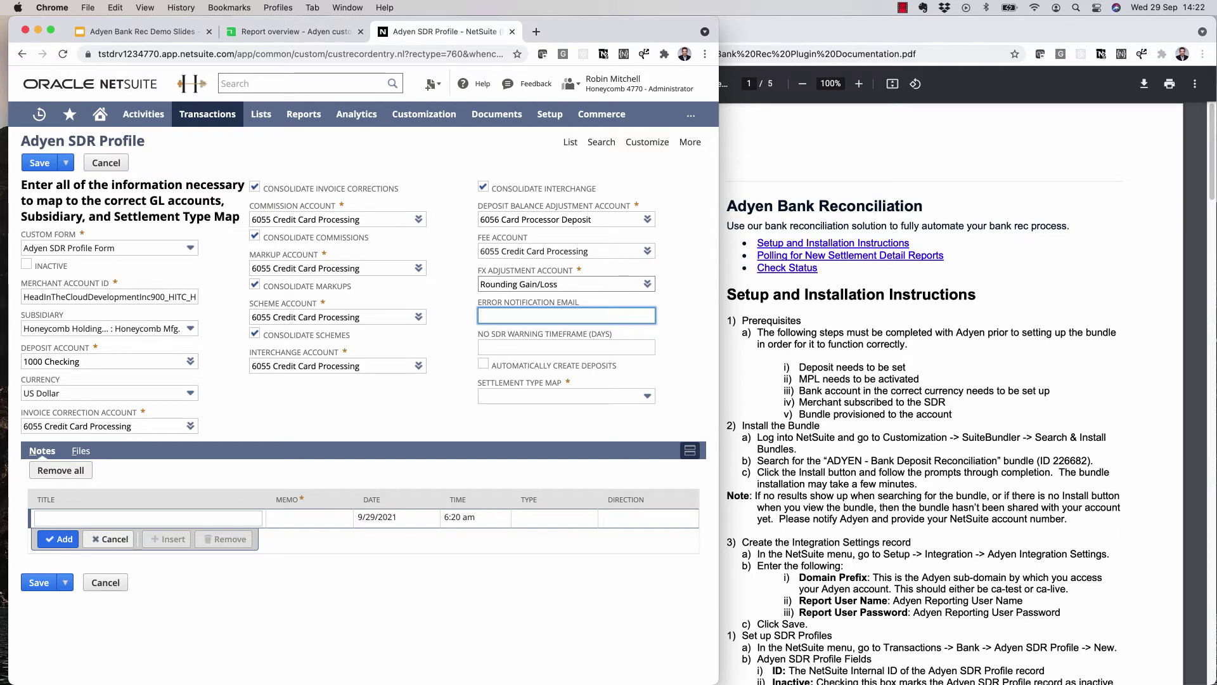
text(robi)
key(Down)
key(Return)
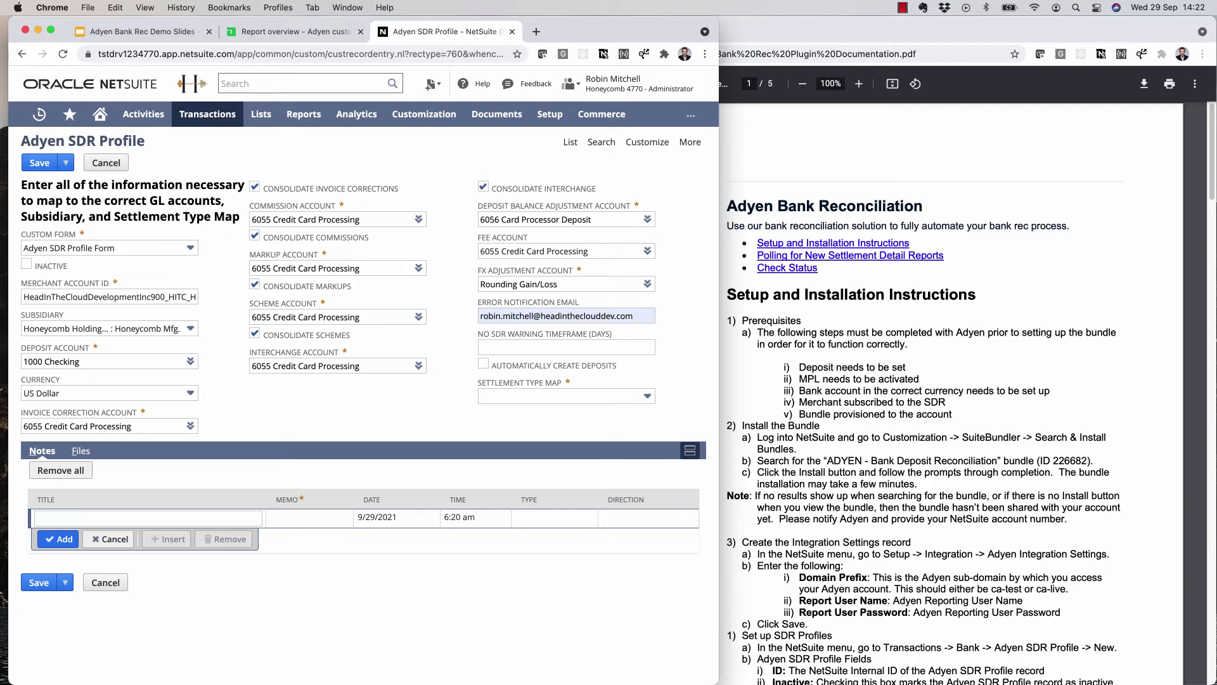
- Create a new settlement type map named Default for the profile
click(558, 396)
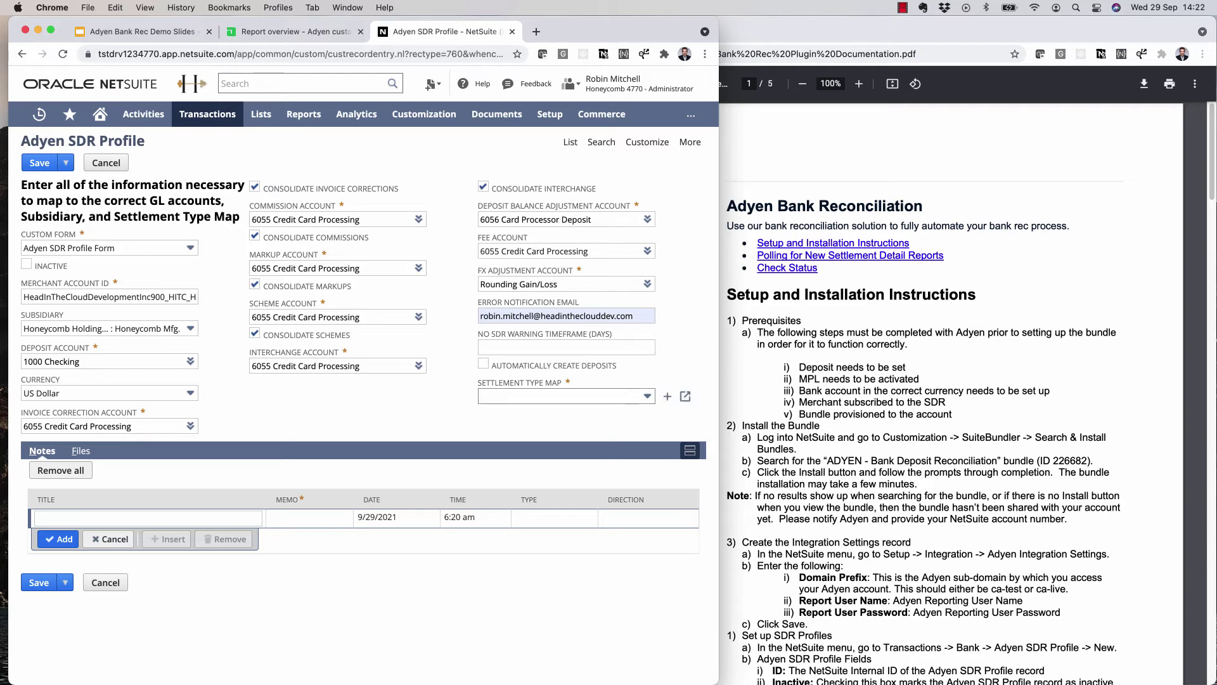
key(Down)
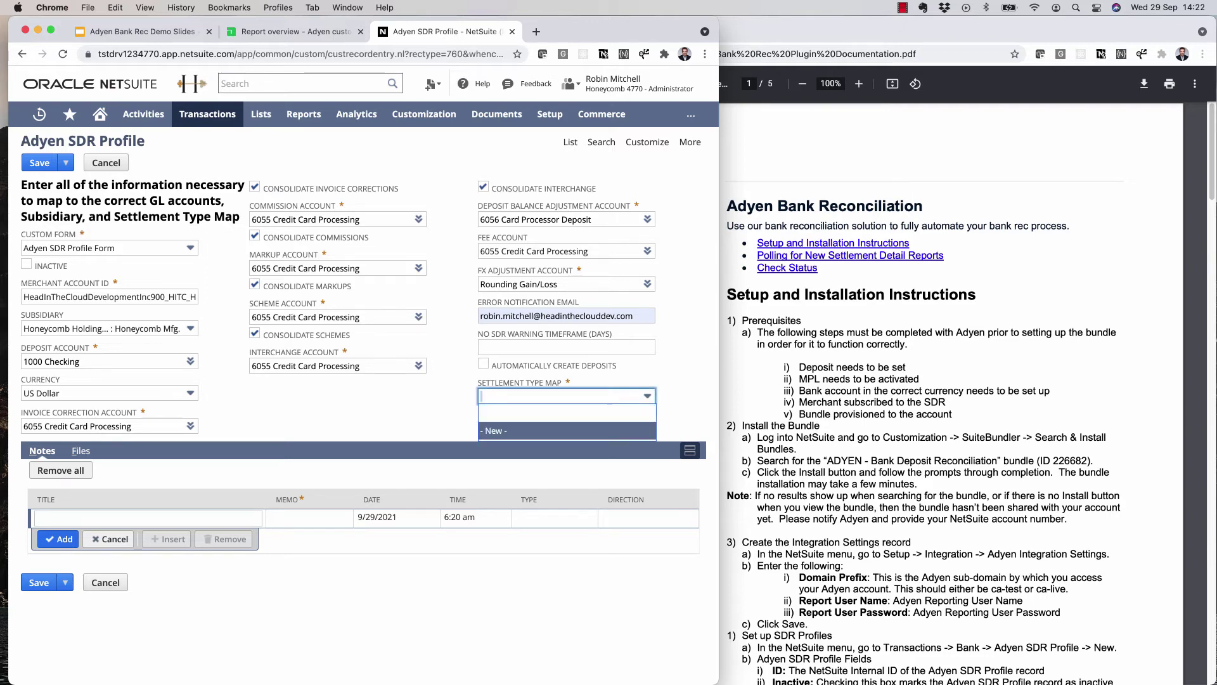
key(Return)
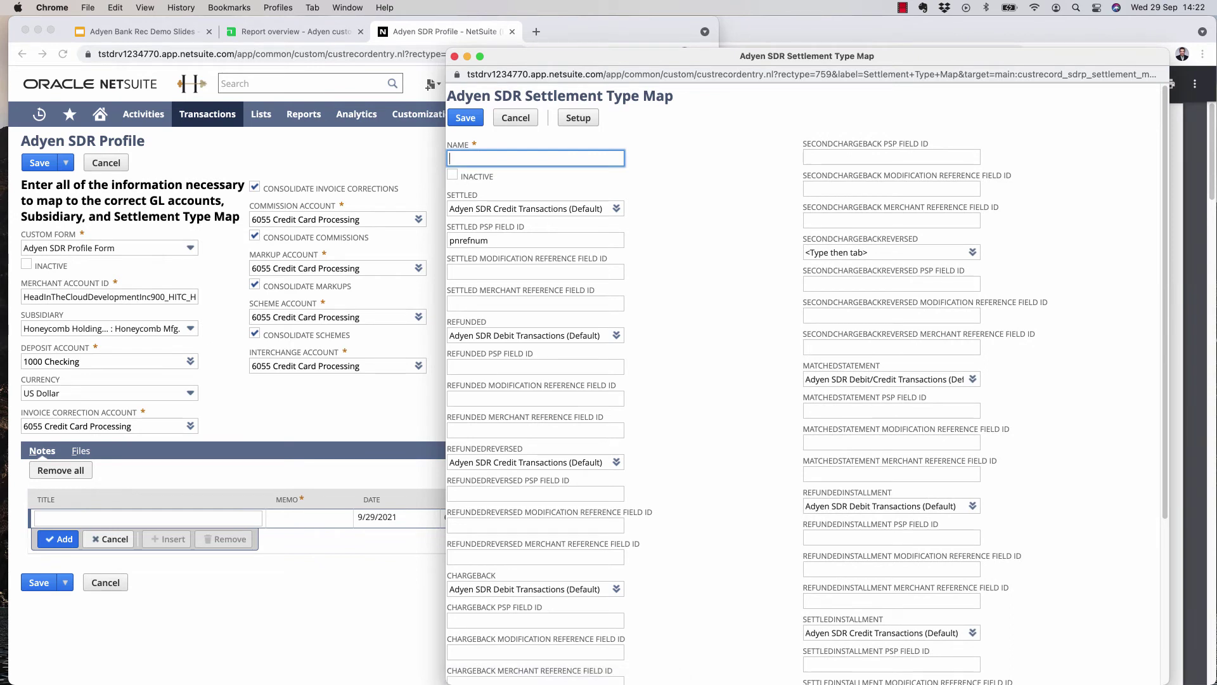
text(Default)
key(Tab)
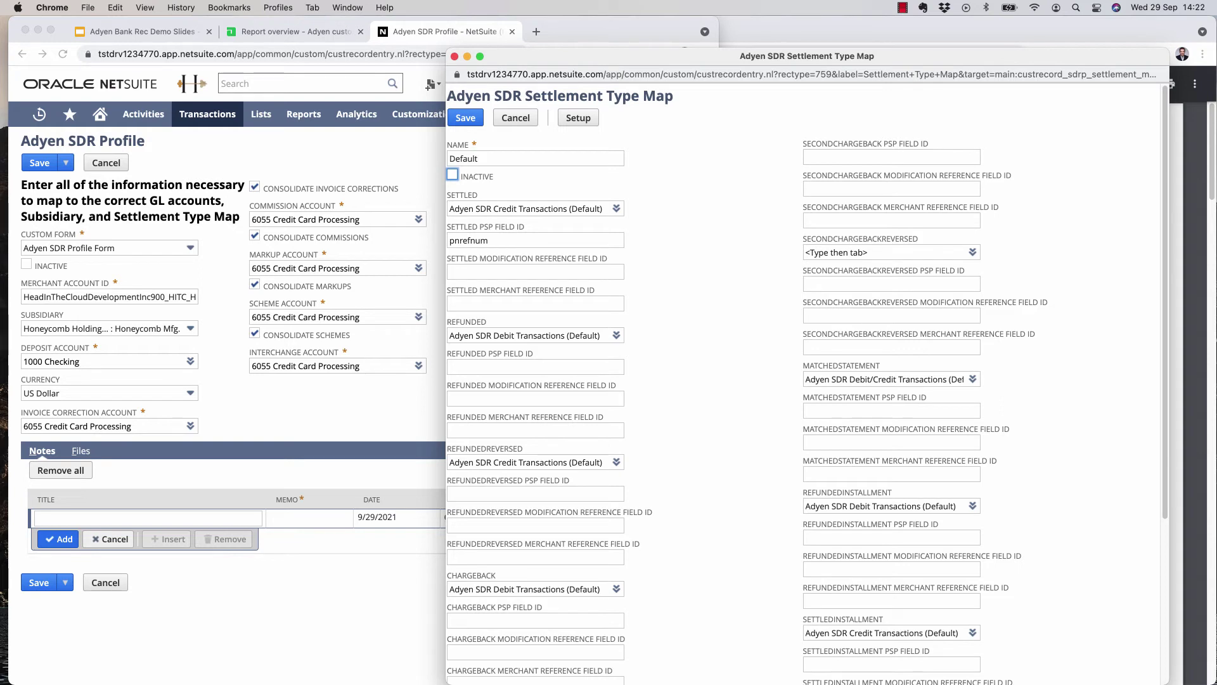
key(Tab)
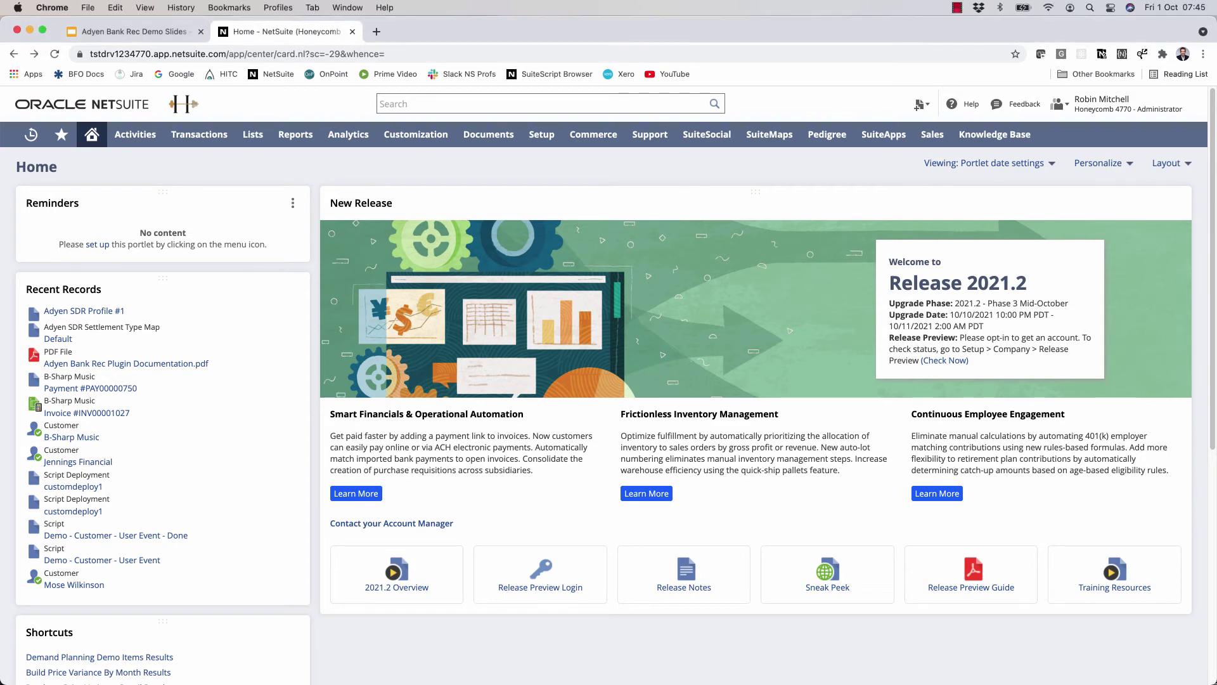
- Open the Adyen Settlement Detail Reports from Transactions > Bank
mouse_move(199, 134)
mouse_move(190, 184)
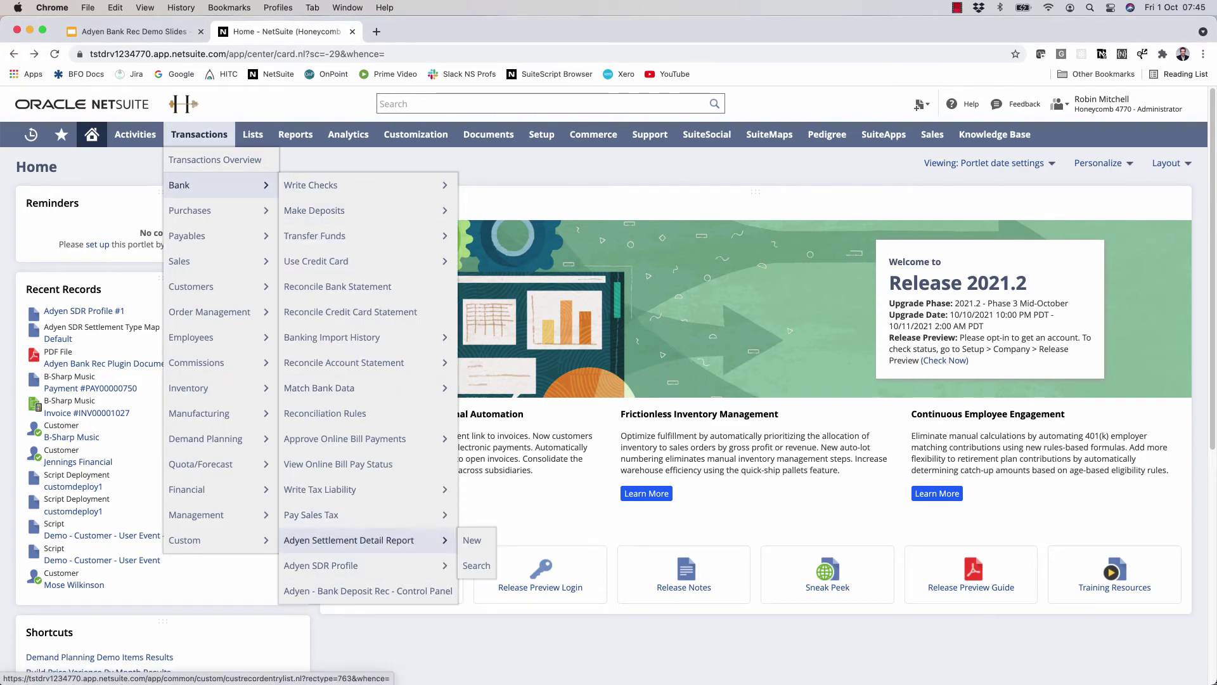
click(348, 540)
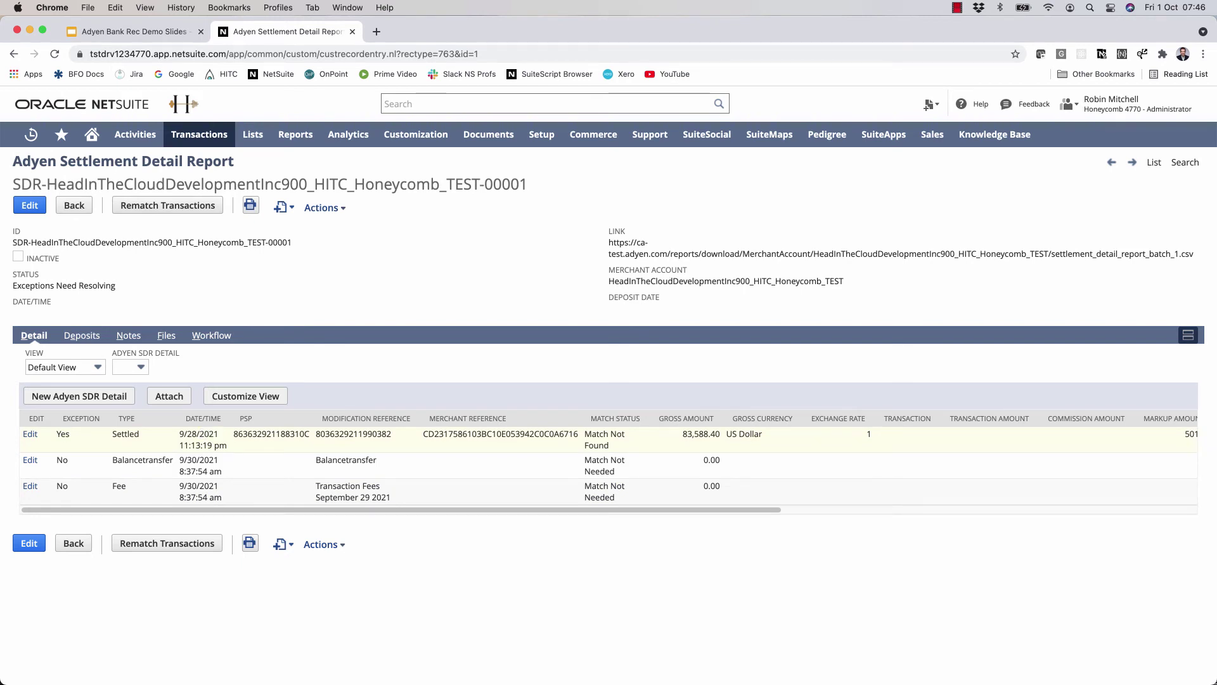
double_click(270, 434)
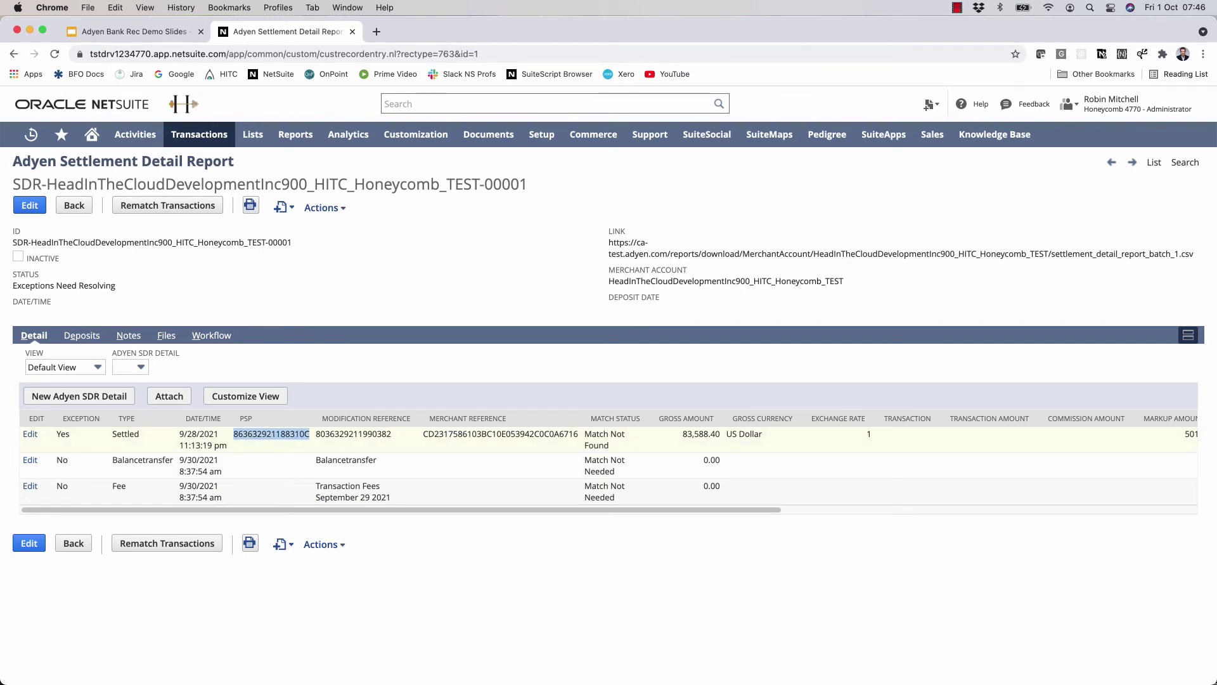
click(128, 335)
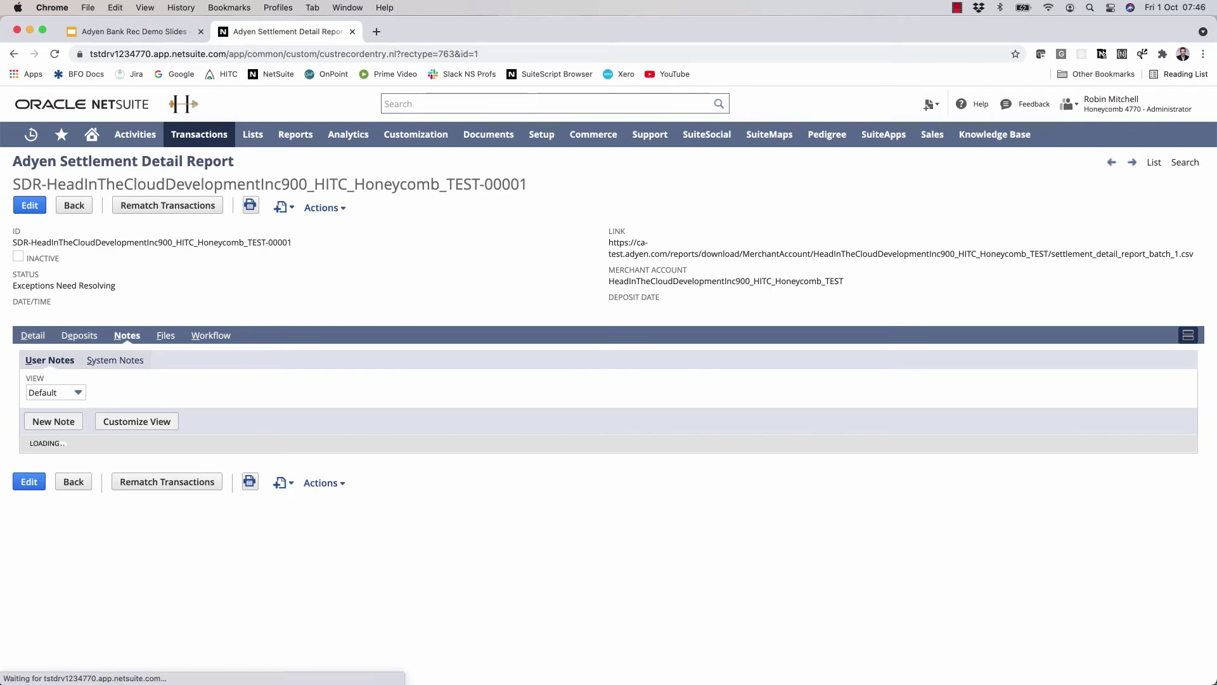
click(114, 360)
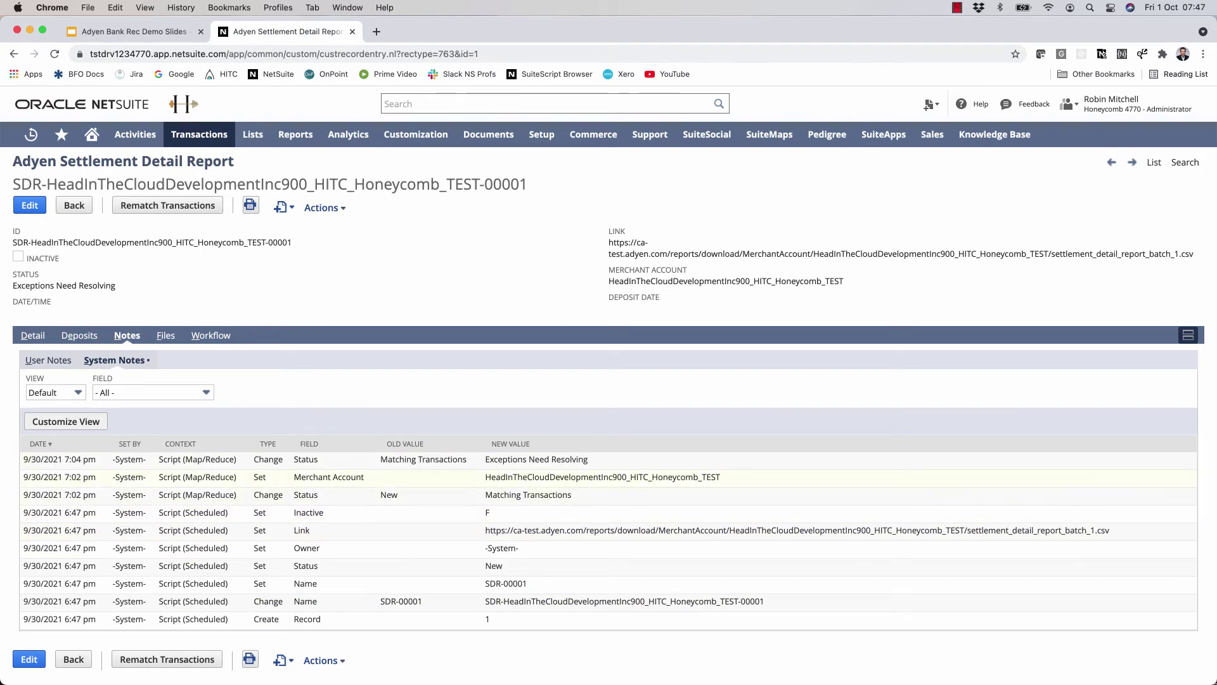
click(33, 335)
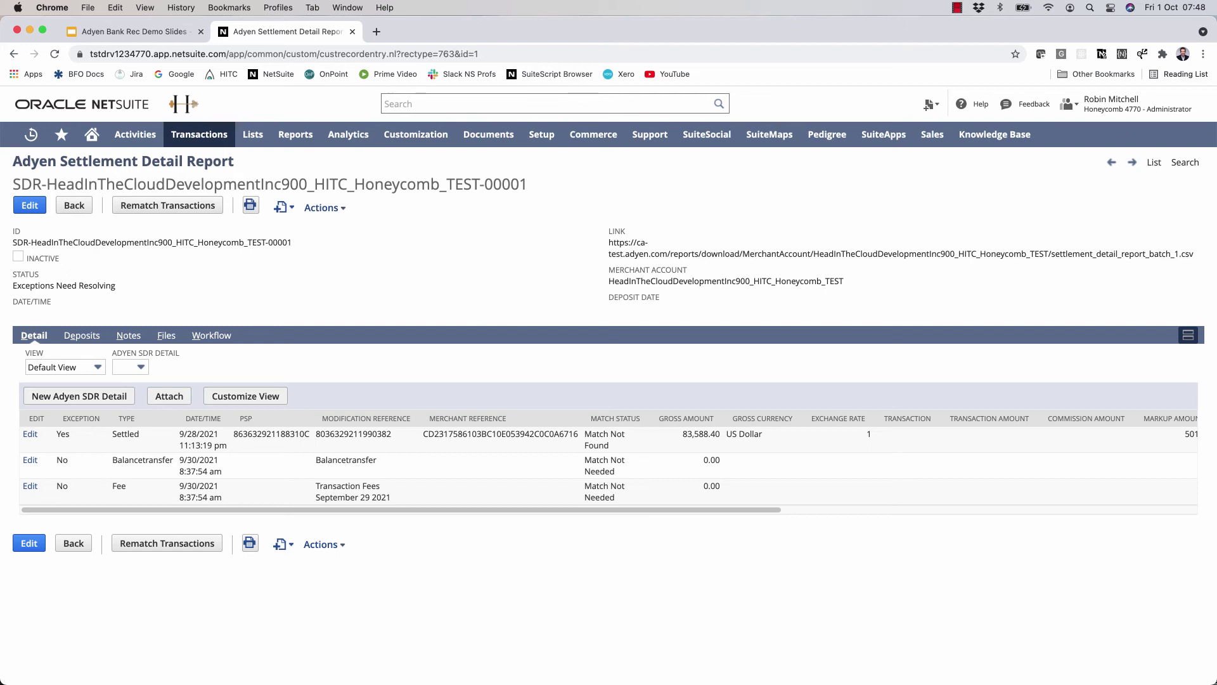
- Open Script Execution Logs in a new tab, set Date to All, and review the entries
mouse_move(416, 134)
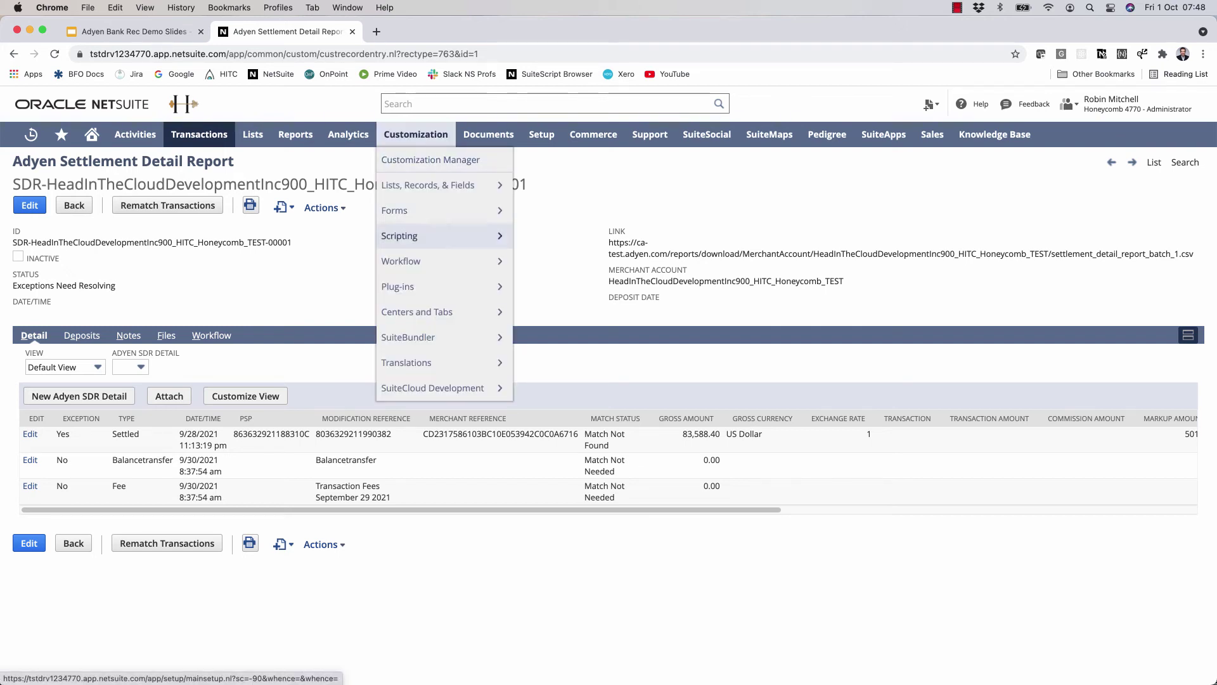
mouse_move(405, 236)
super+click(561, 414)
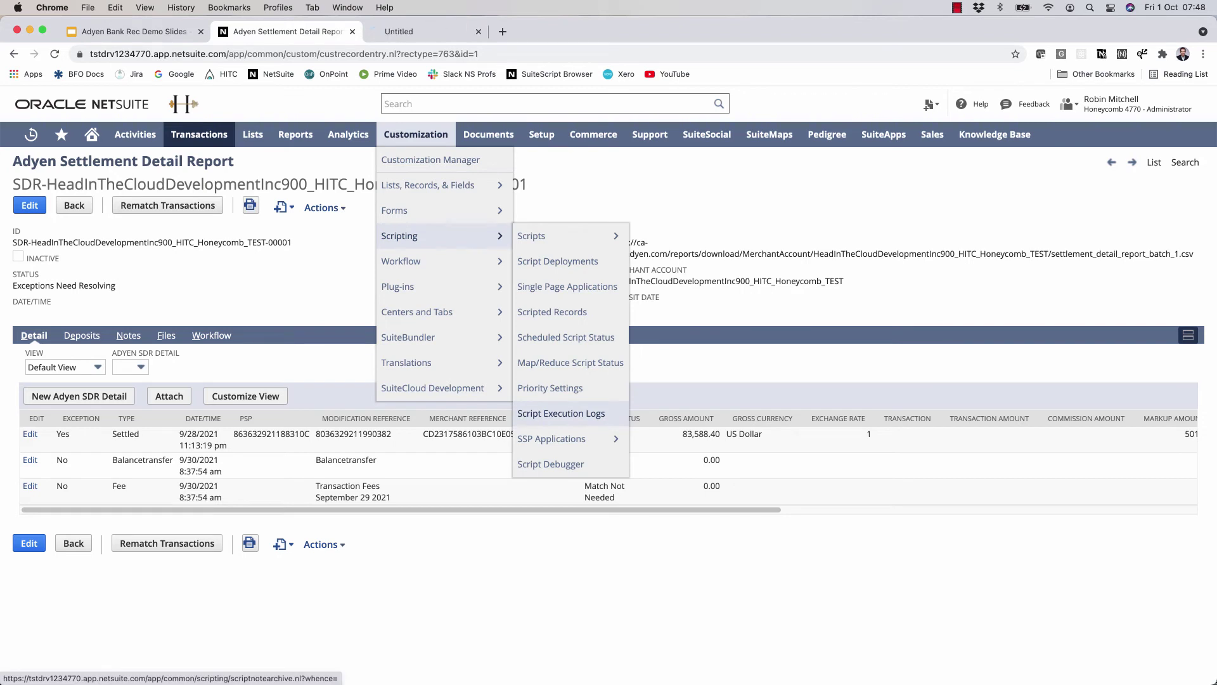
key(ctrl+Tab)
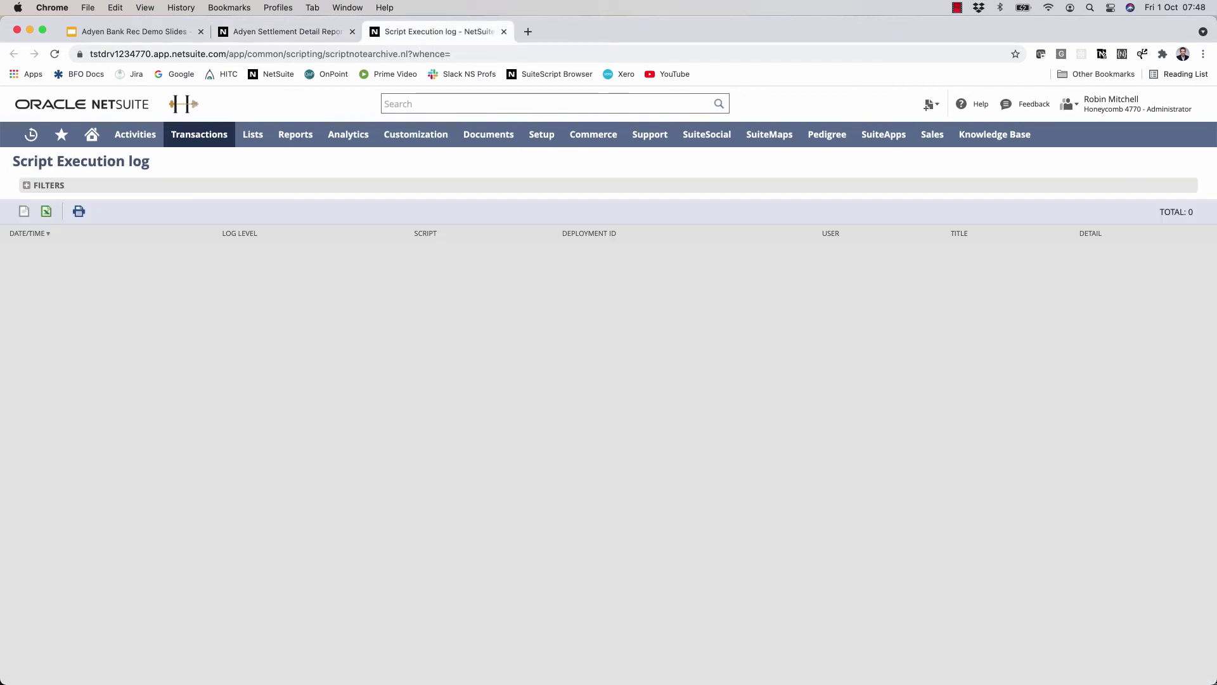
key(Down)
key(Down)
key(Return)
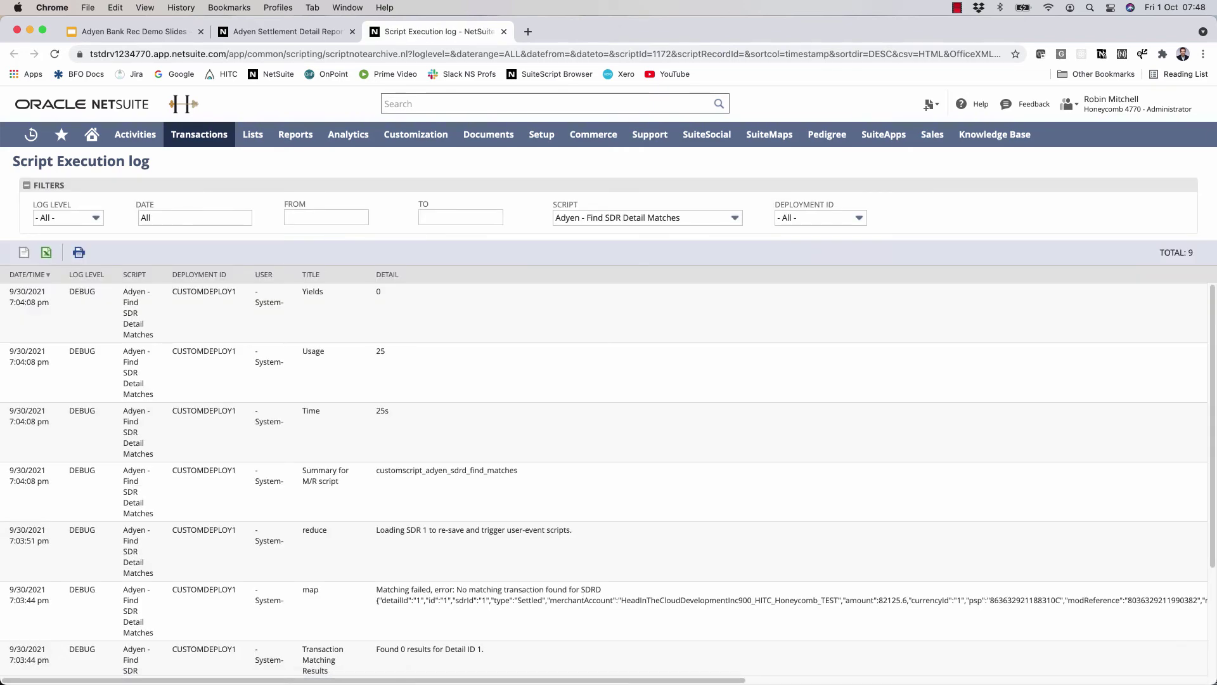
scroll(607, 437, down, 4)
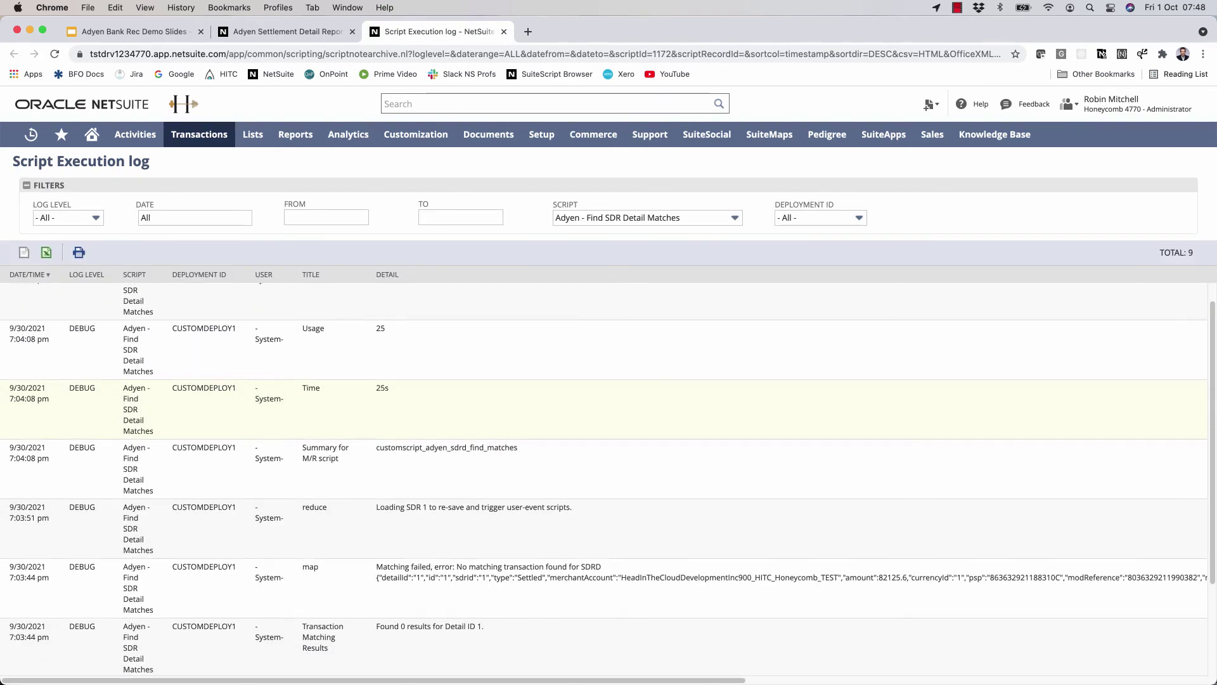
scroll(607, 479, down, 1)
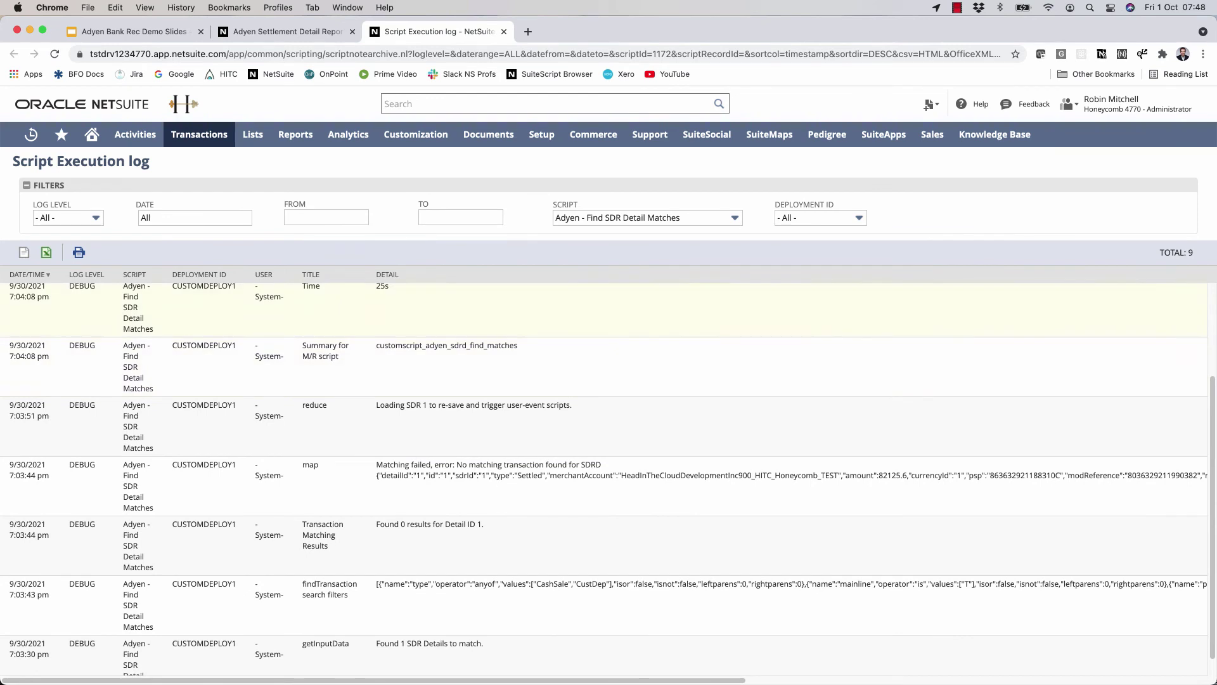
scroll(607, 469, down, 1)
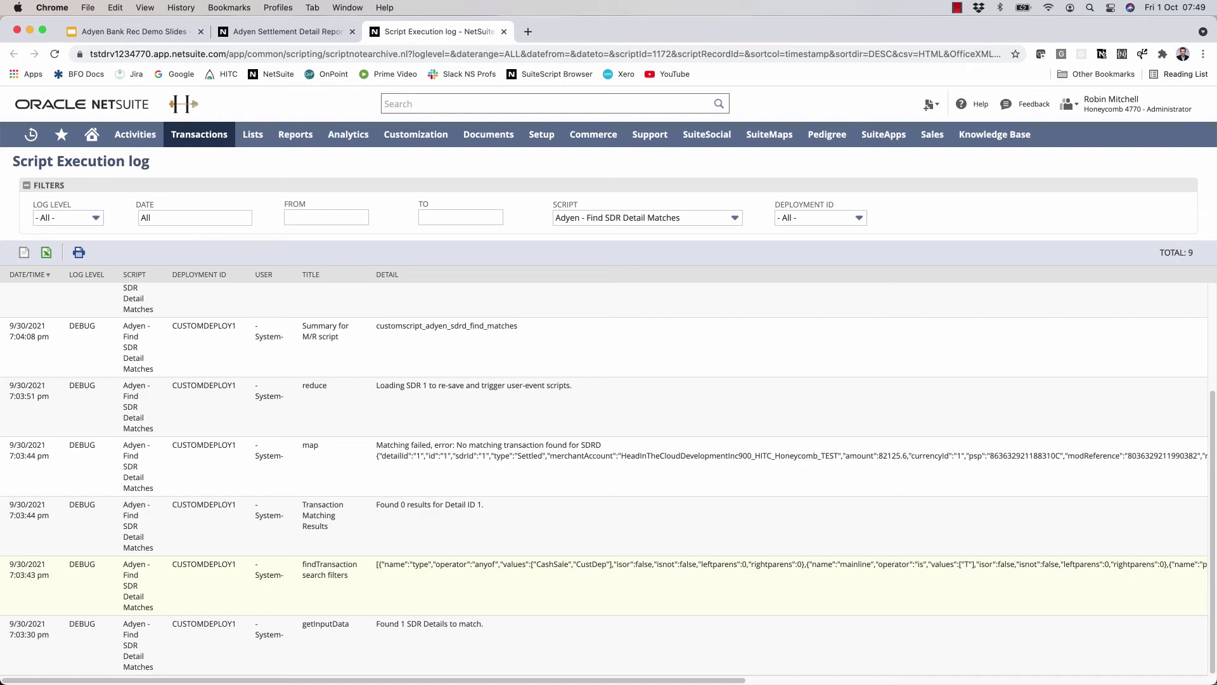
scroll(603, 482, right, 5)
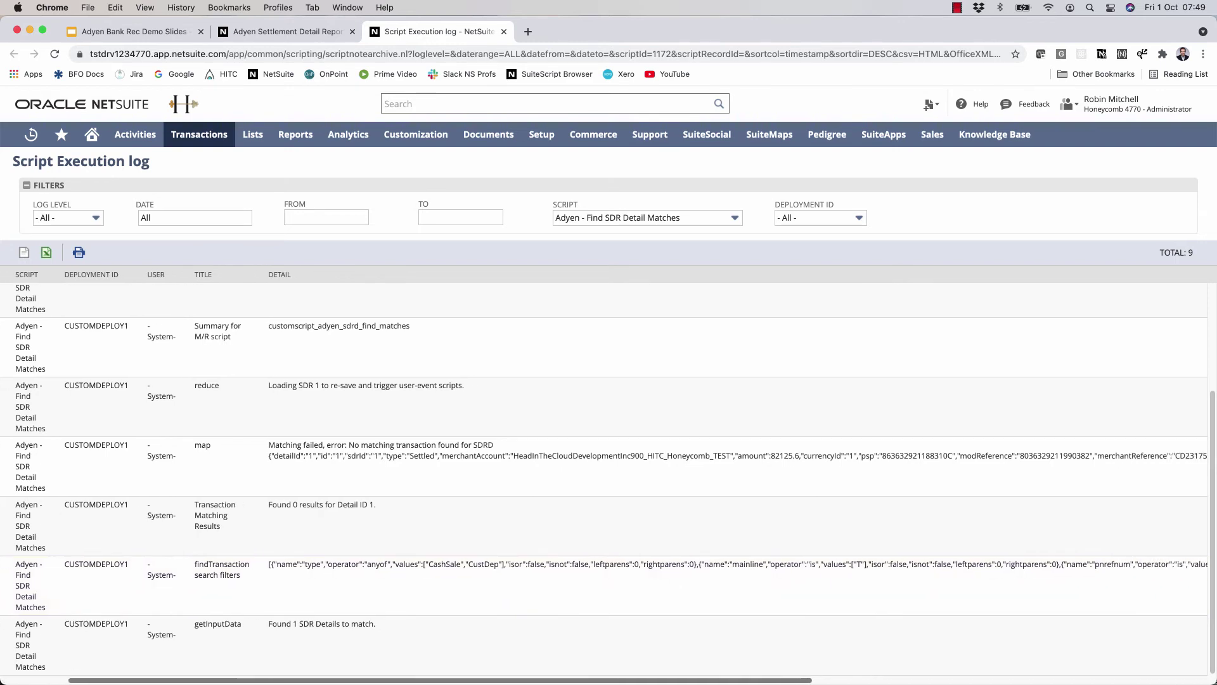
scroll(603, 583, right, 1)
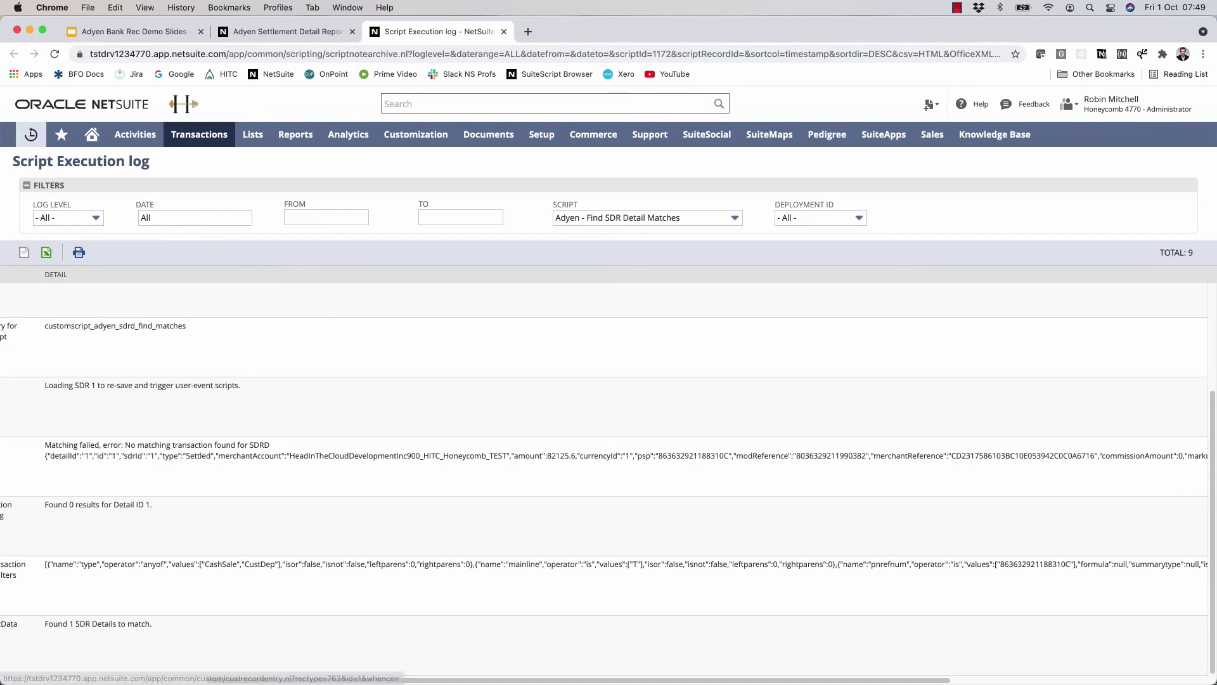
- Open Adyen SDR Profile #1 and its Default settlement type map
mouse_move(30, 134)
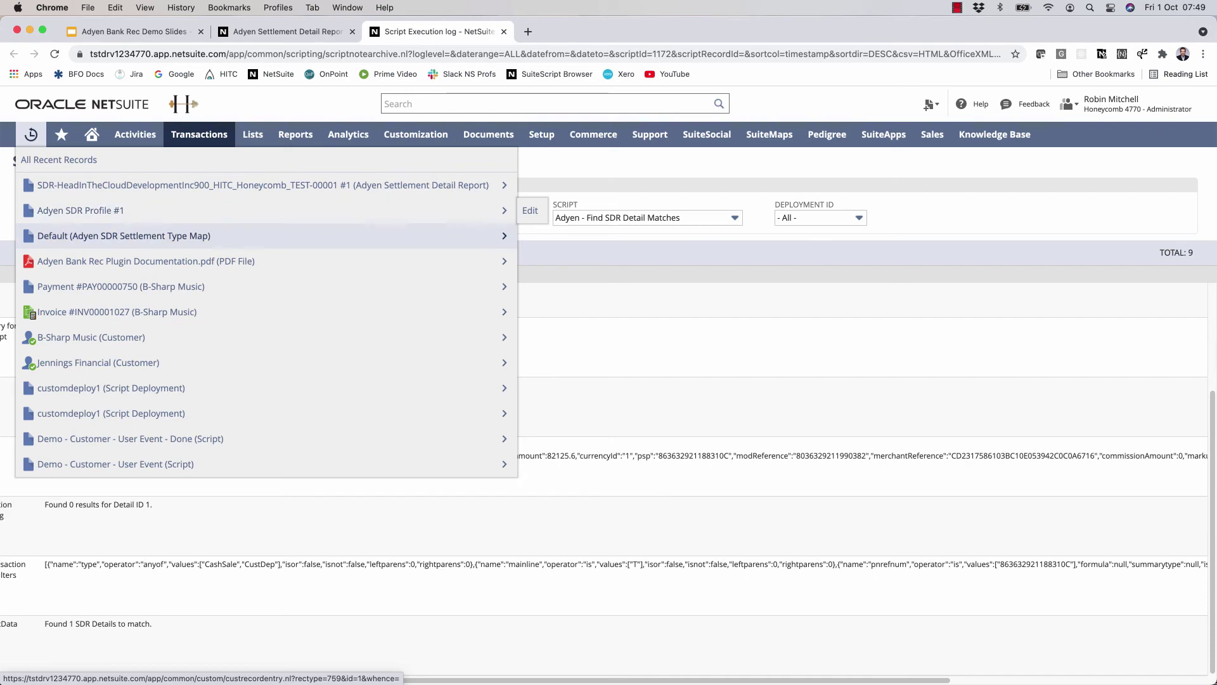
click(81, 210)
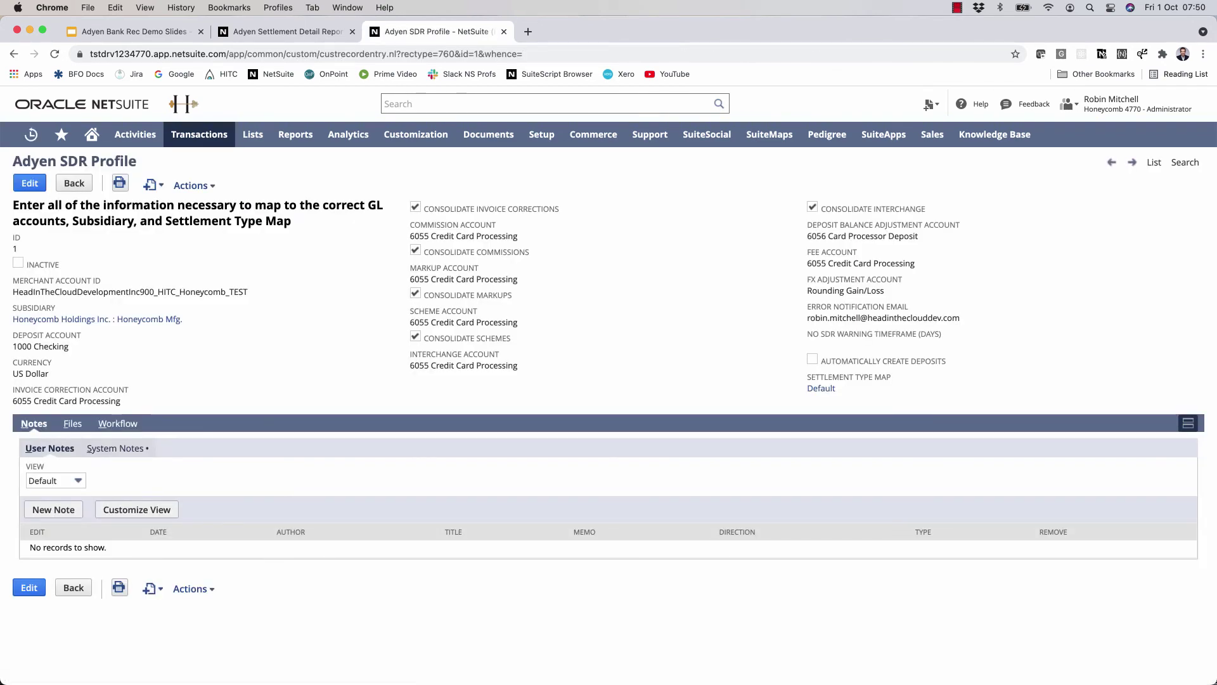
click(821, 388)
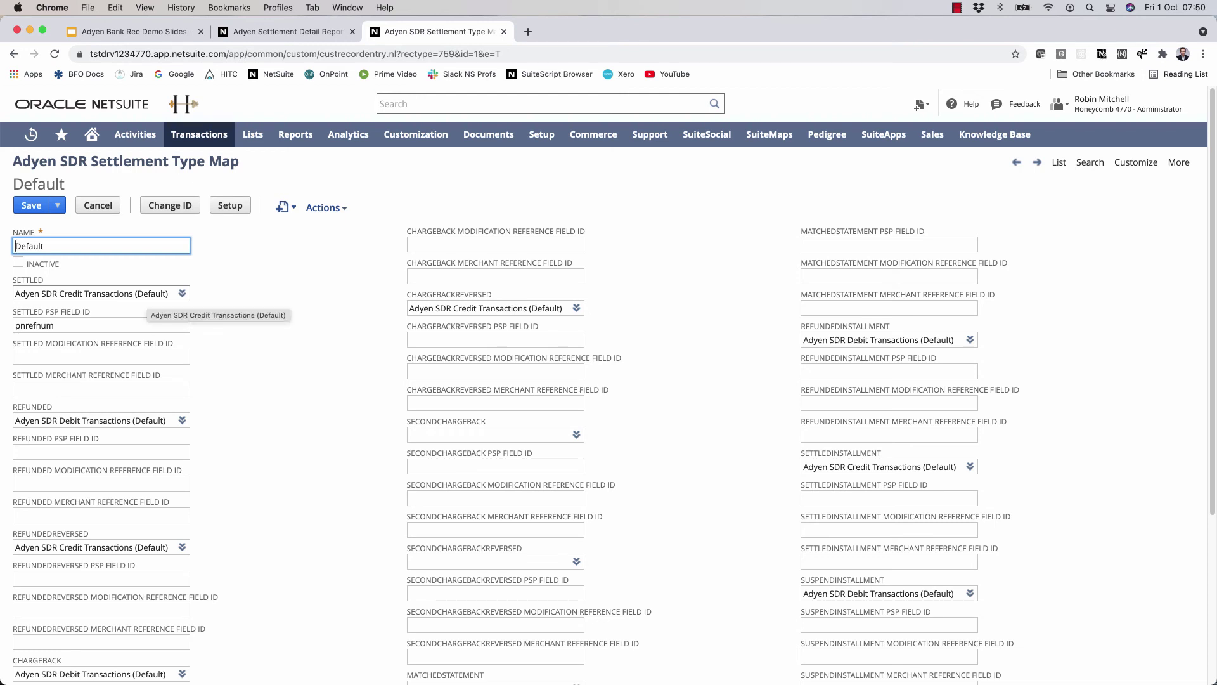
- Find the Settled search Adyen SDR Credit Transactions (Default) via global search and open it in a new tab
click(156, 293)
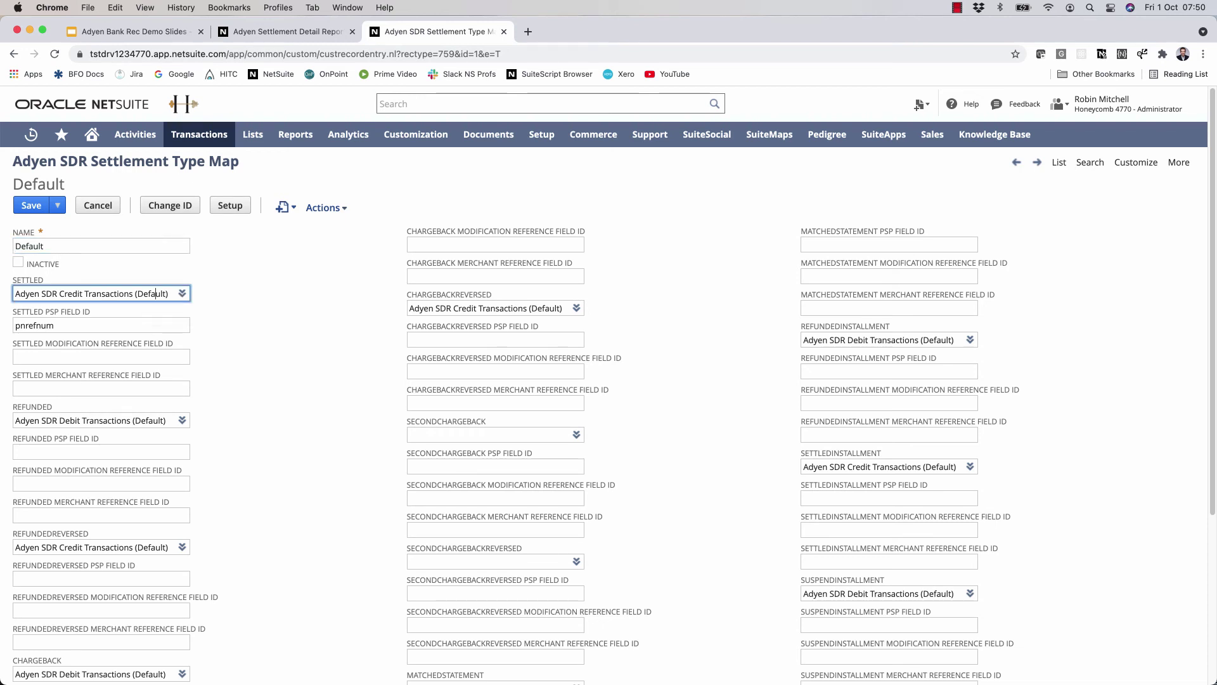
key(super+c)
click(545, 103)
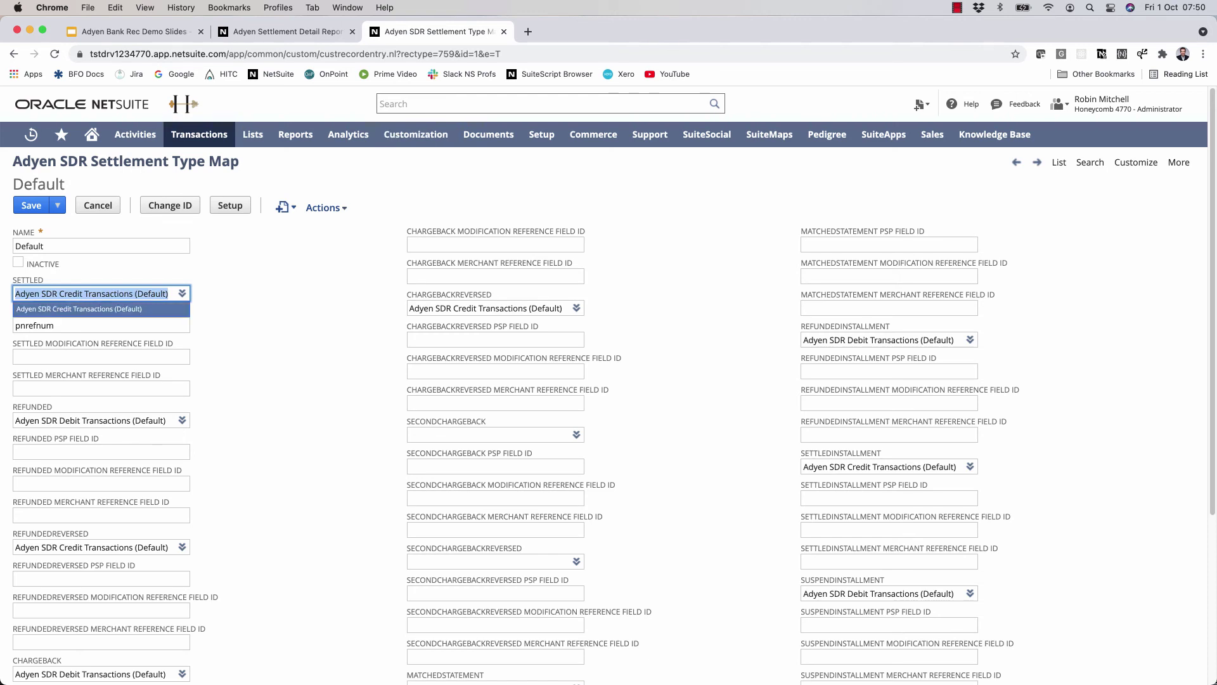
key(super+v)
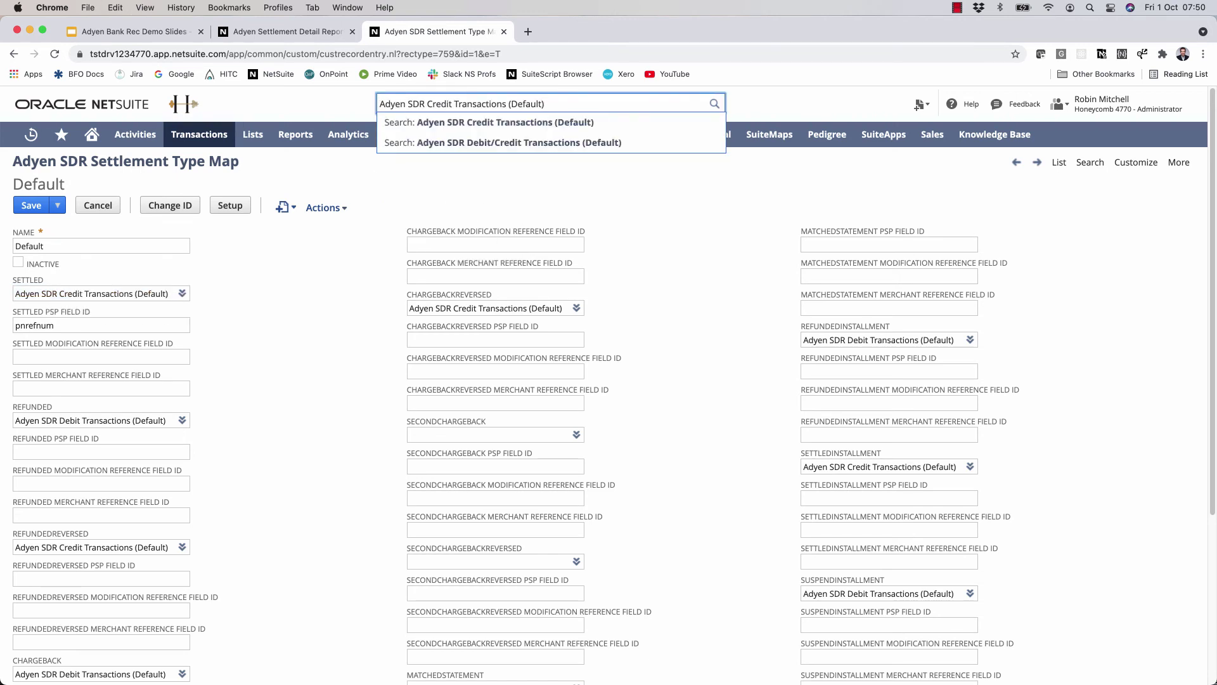
key(super+Return)
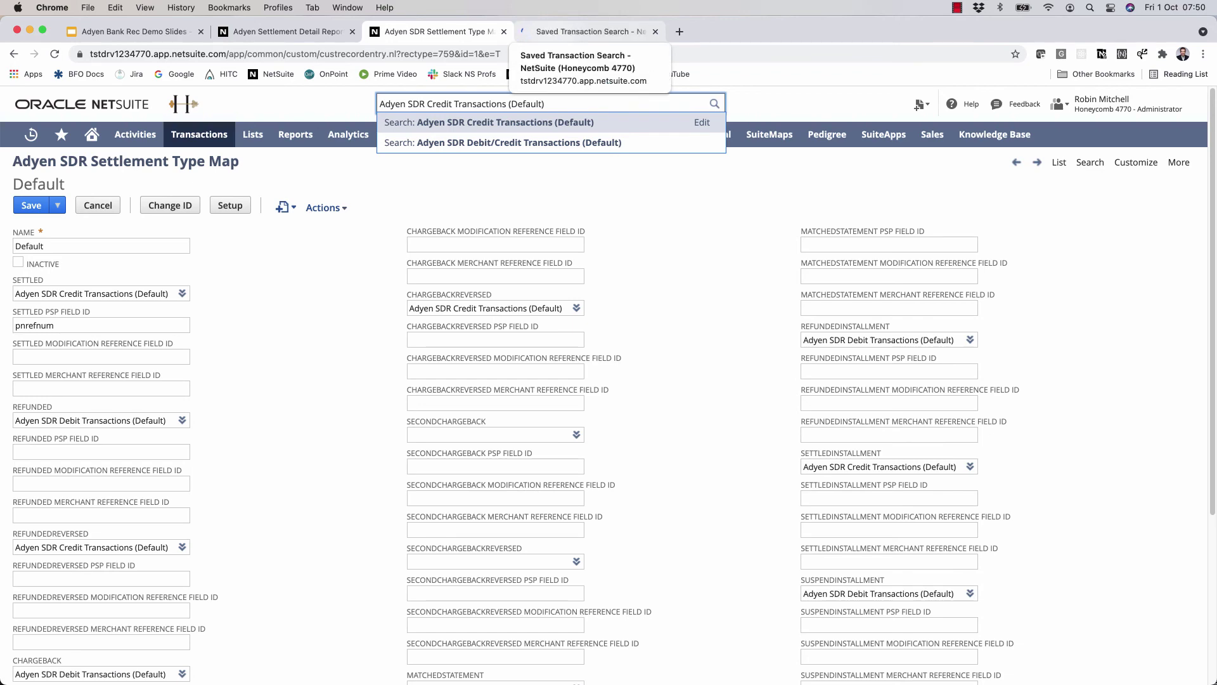
click(583, 31)
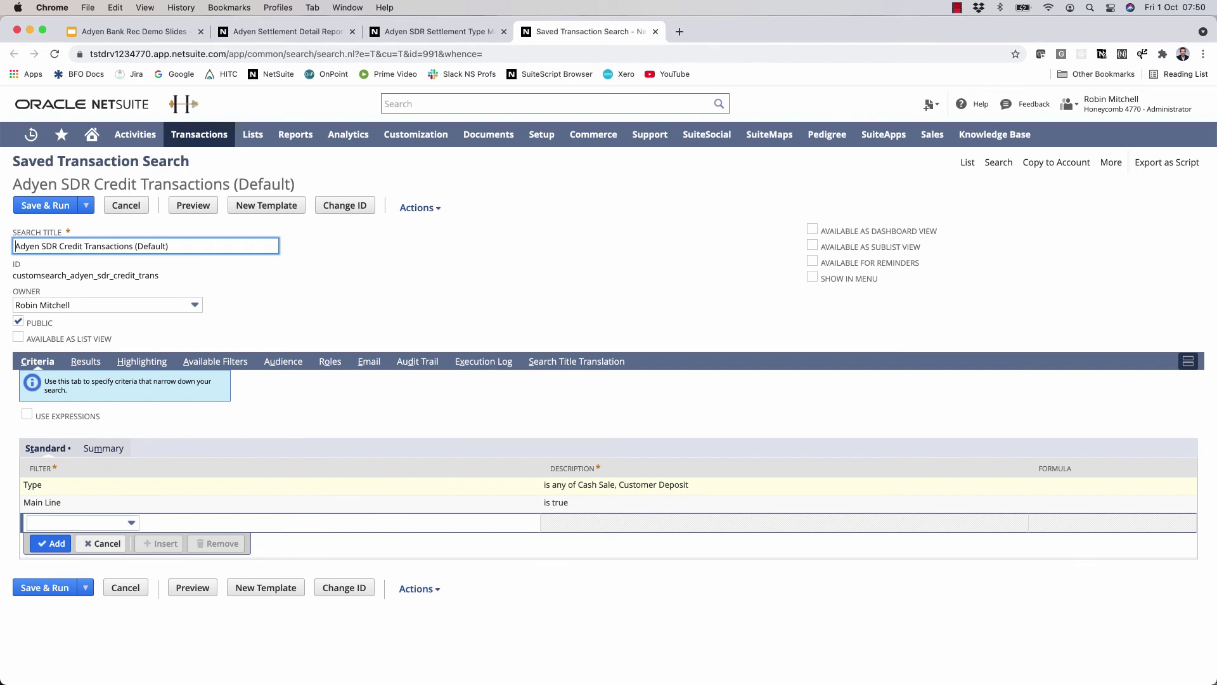
- Add Payment to the search's Type filter alongside Cash Sale and Customer Deposit
click(32, 485)
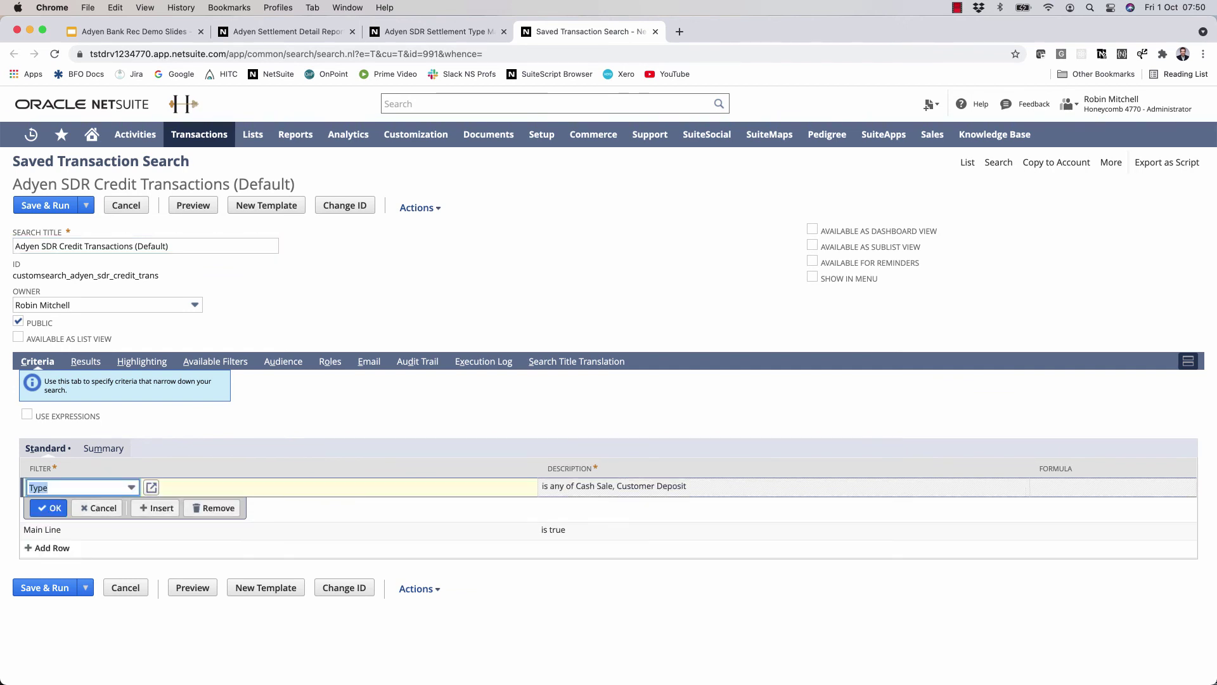
click(151, 488)
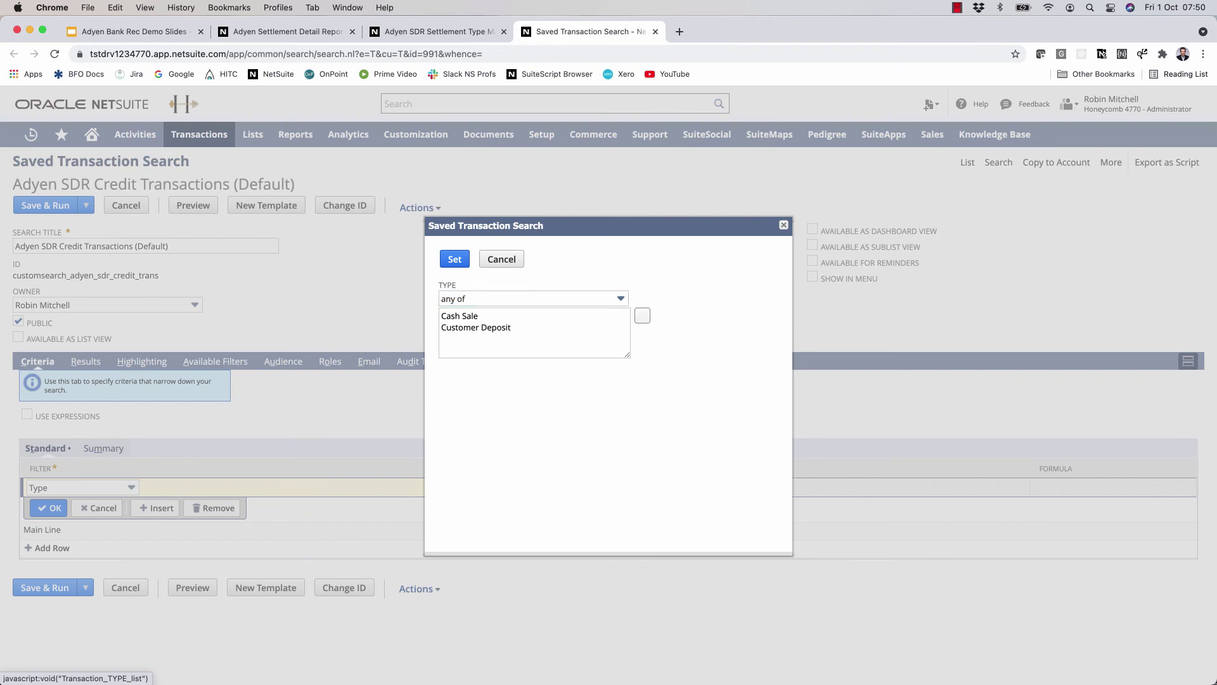
click(643, 315)
scroll(507, 425, down, 10)
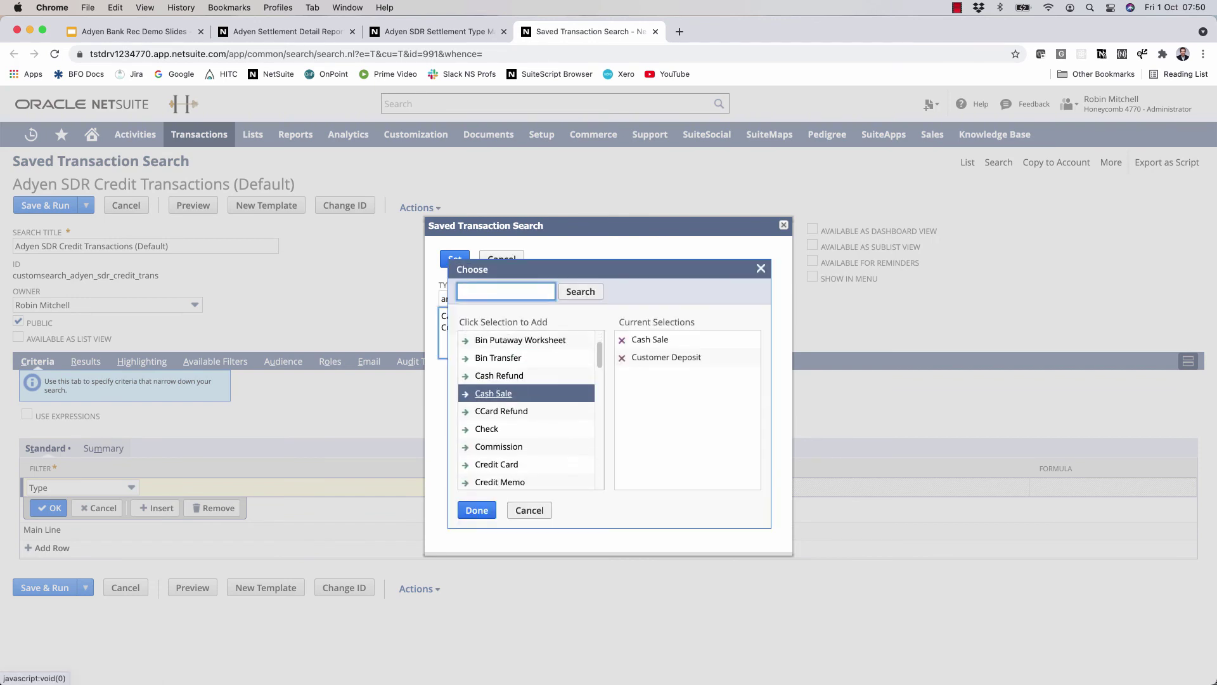
scroll(526, 406, down, 3)
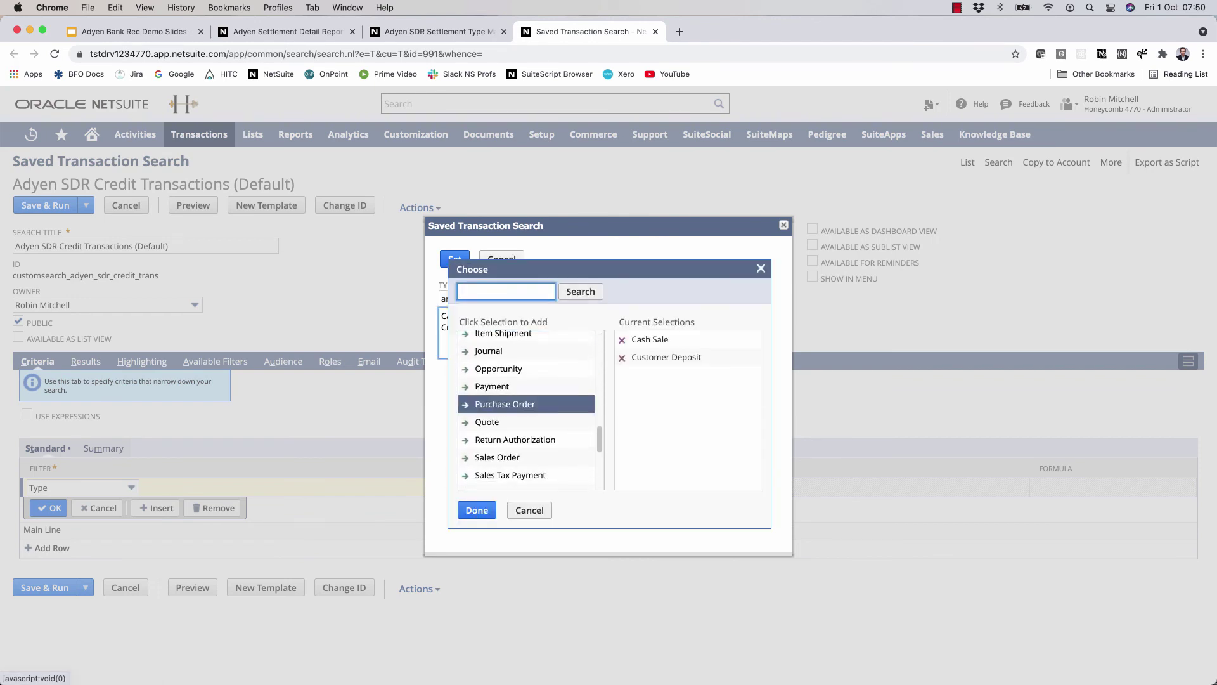
click(501, 386)
click(477, 510)
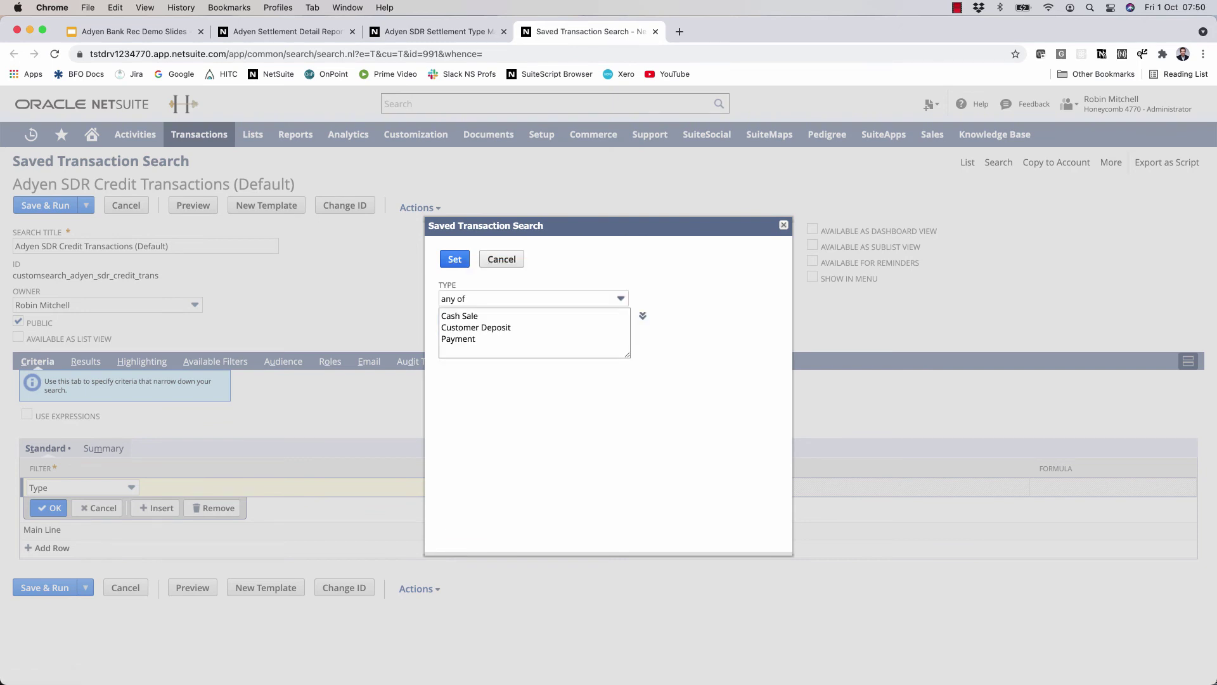
key(Return)
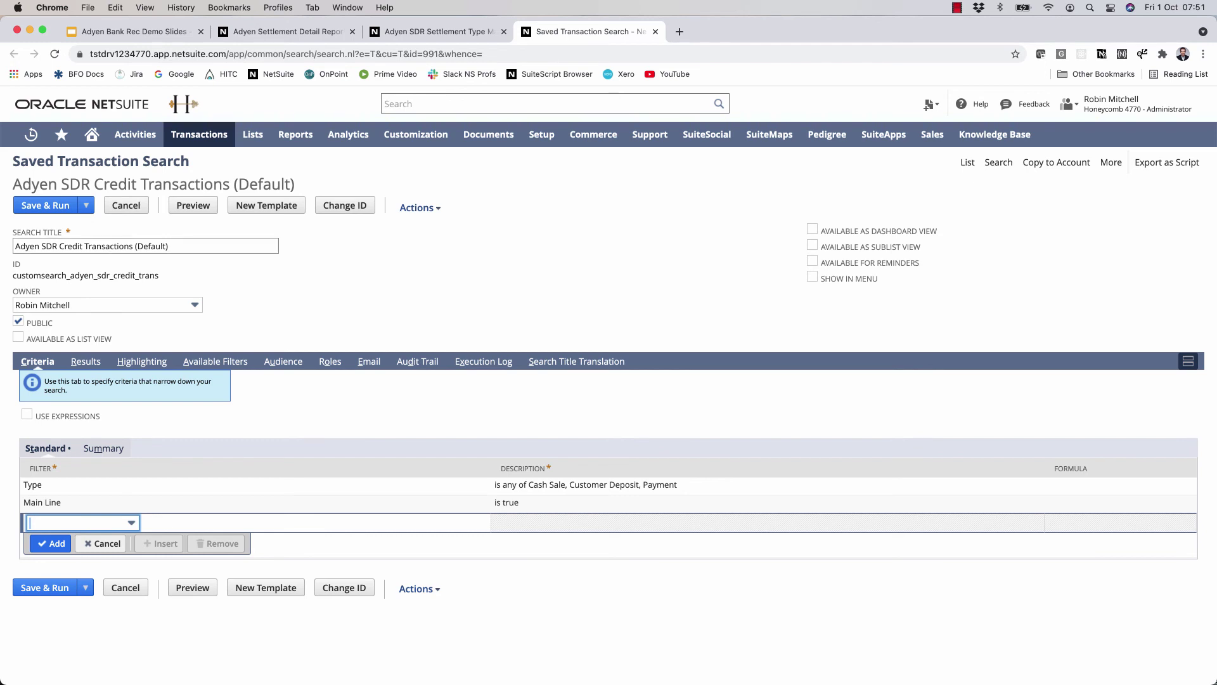
- Change the search title to Adyen SDR Credit Transactions (Honeycomb)
double_click(152, 246)
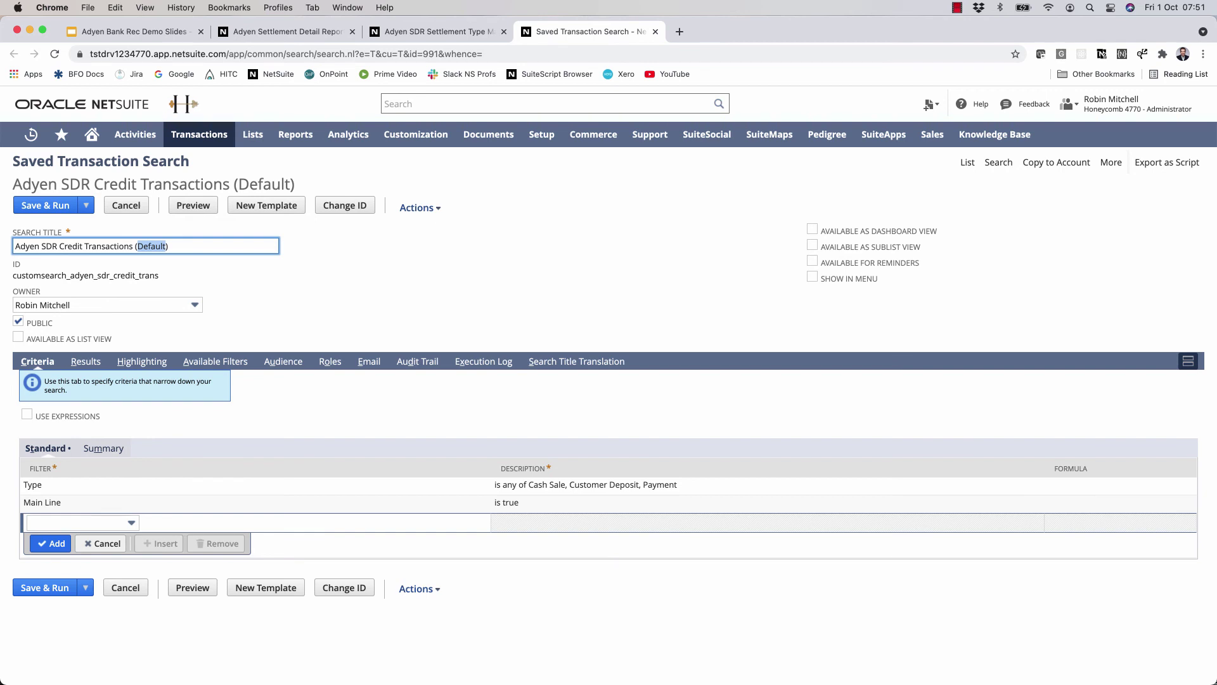
text(Honeycomb)
click(86, 205)
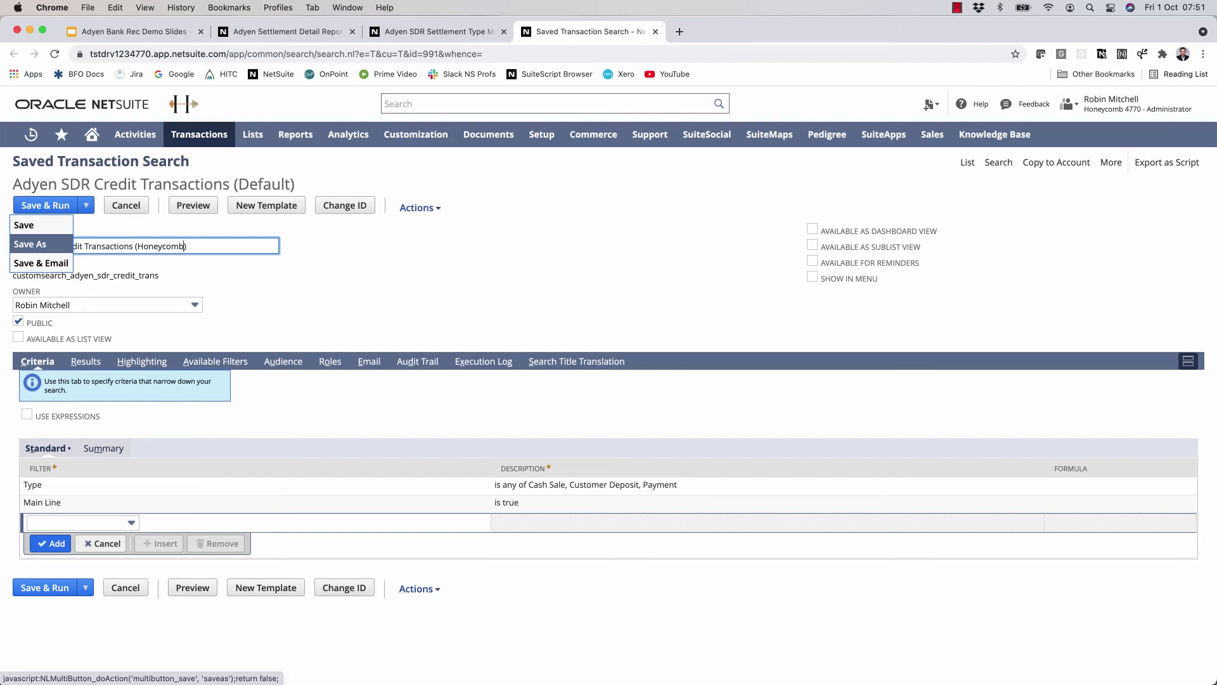
- Save the search as a Honeycomb copy and set it as Settled in the Default type map
click(30, 244)
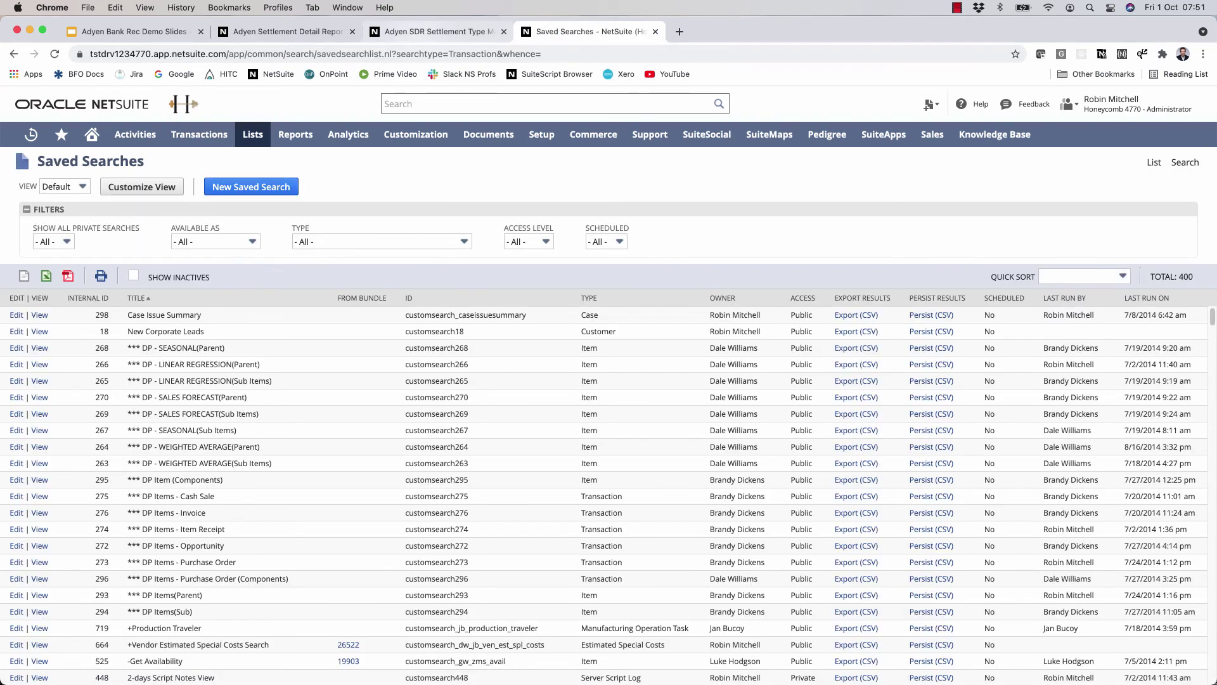
click(435, 32)
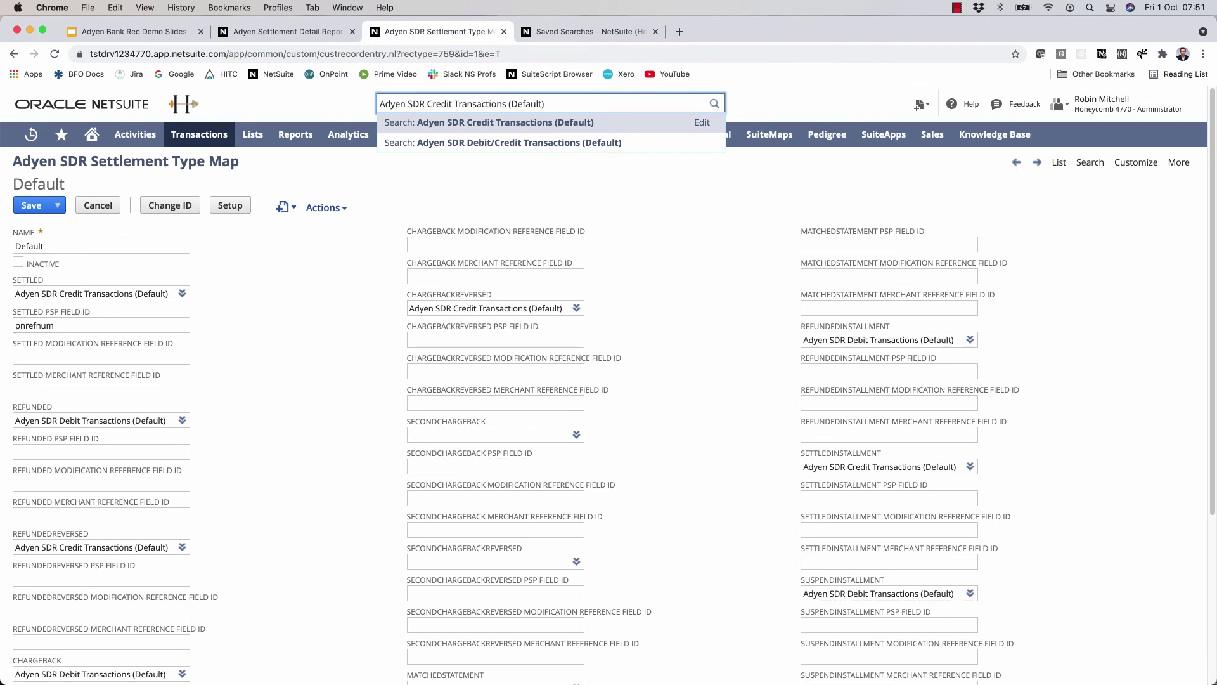
double_click(150, 293)
text(honeycomb)
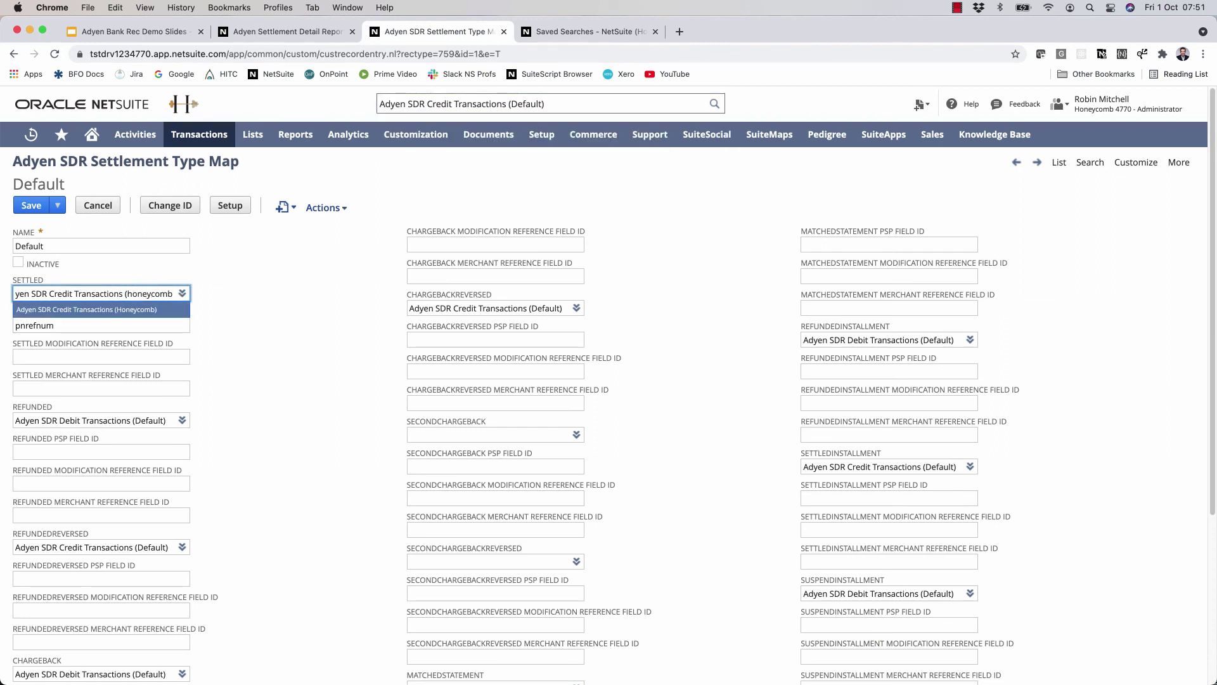
key(Return)
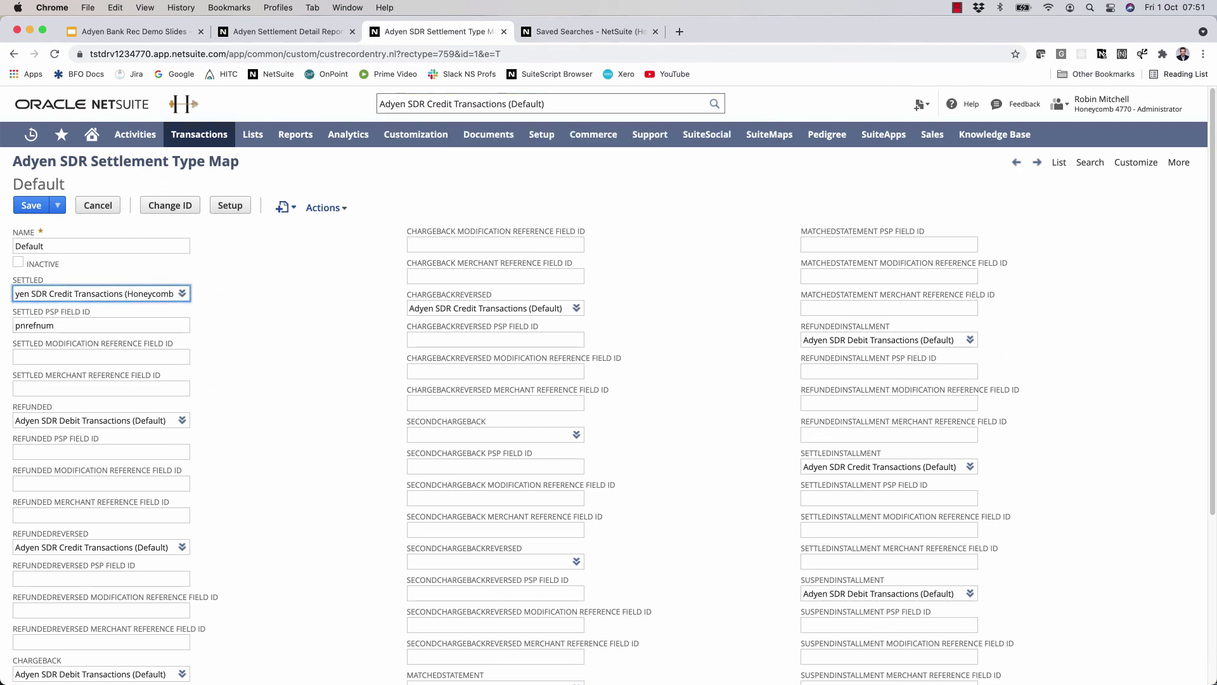
click(32, 204)
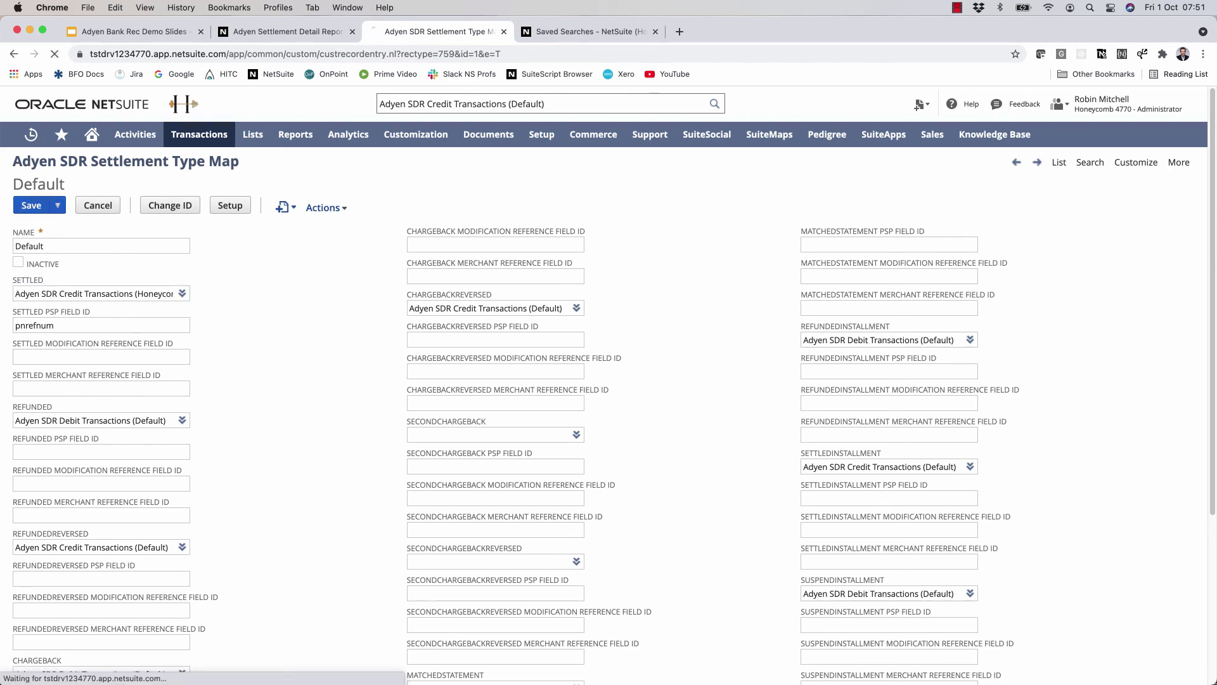
key(ctrl+shift+Tab)
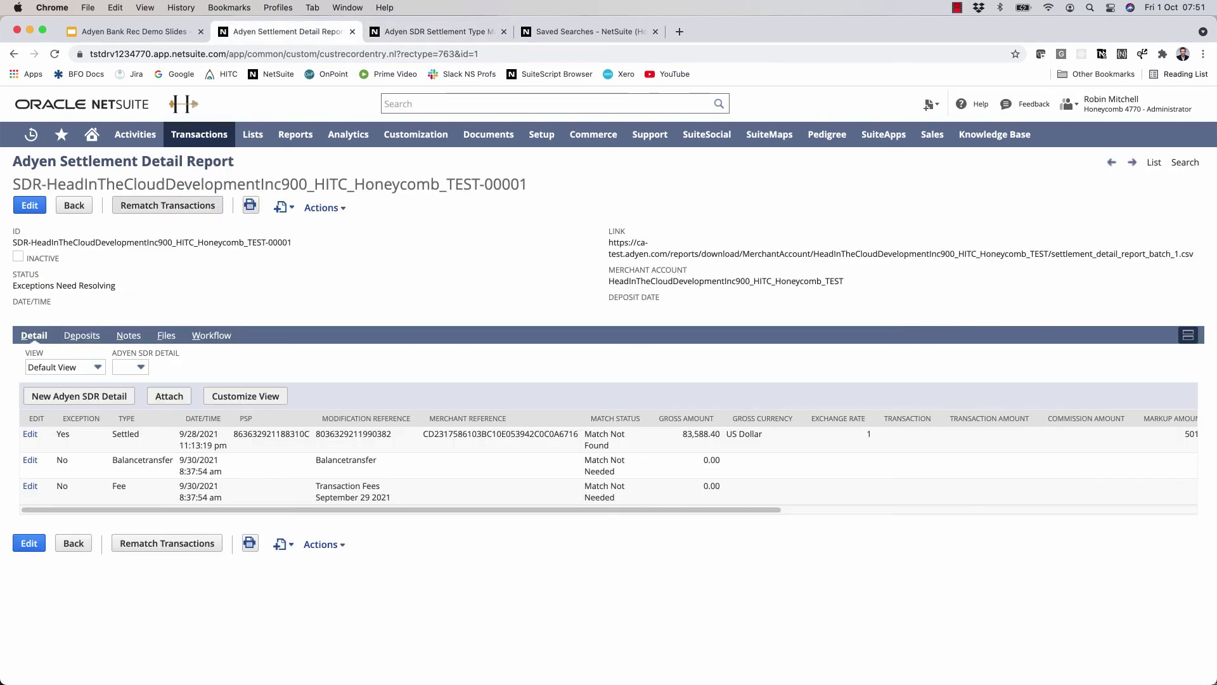
- Rematch the Settled line to Payment PAY00000750 and approve the report to Complete
click(167, 205)
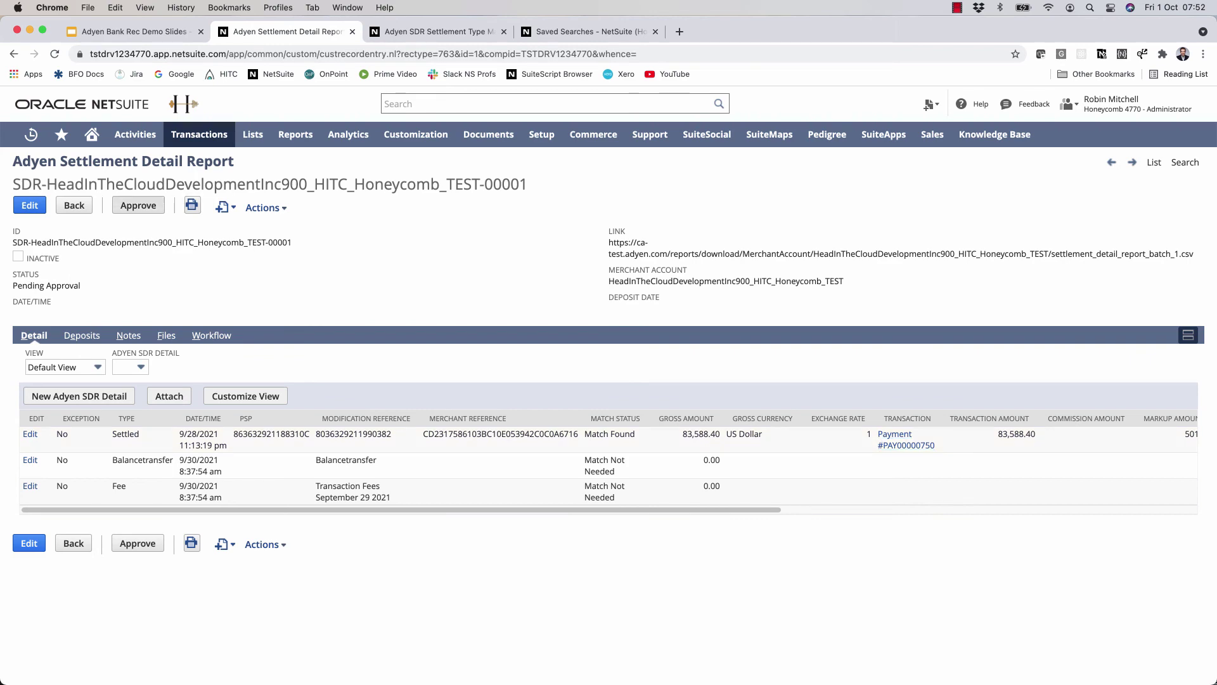
click(138, 205)
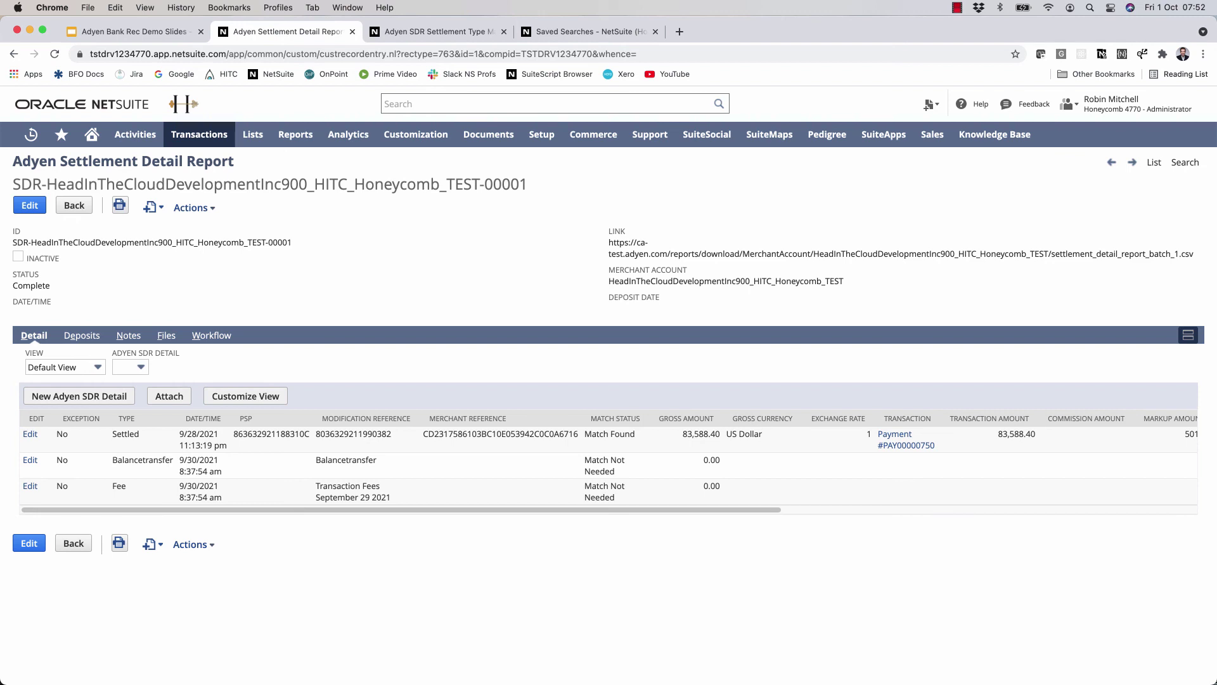
click(81, 335)
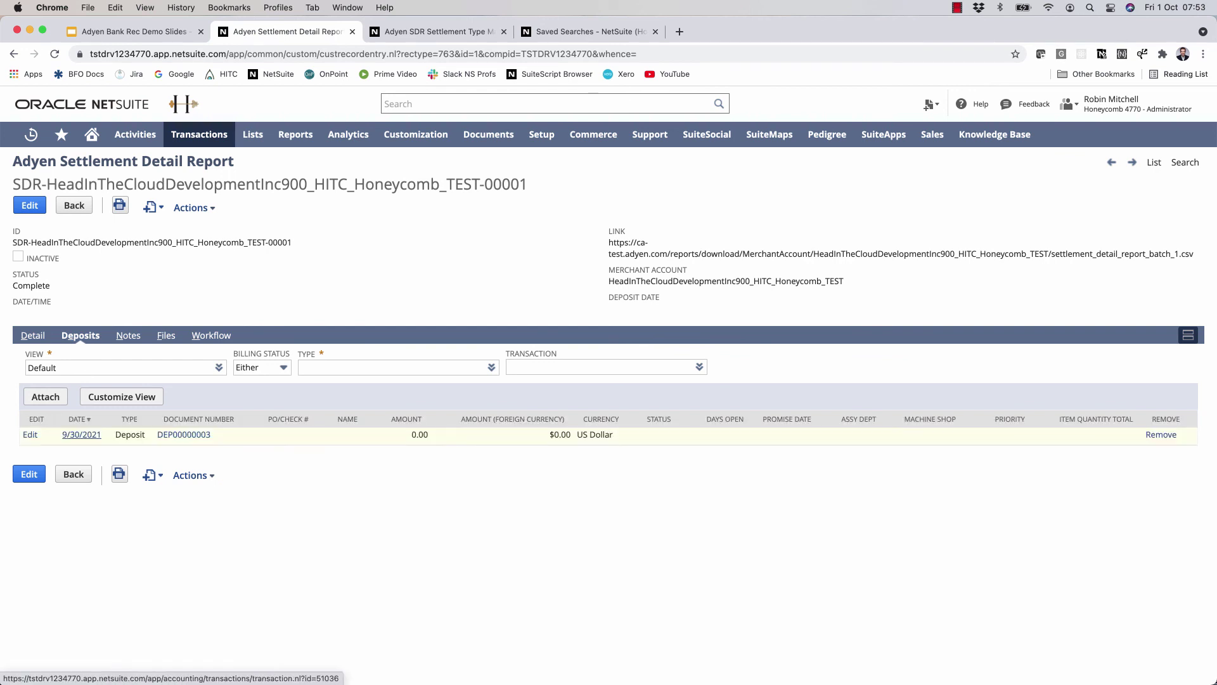
super+click(82, 434)
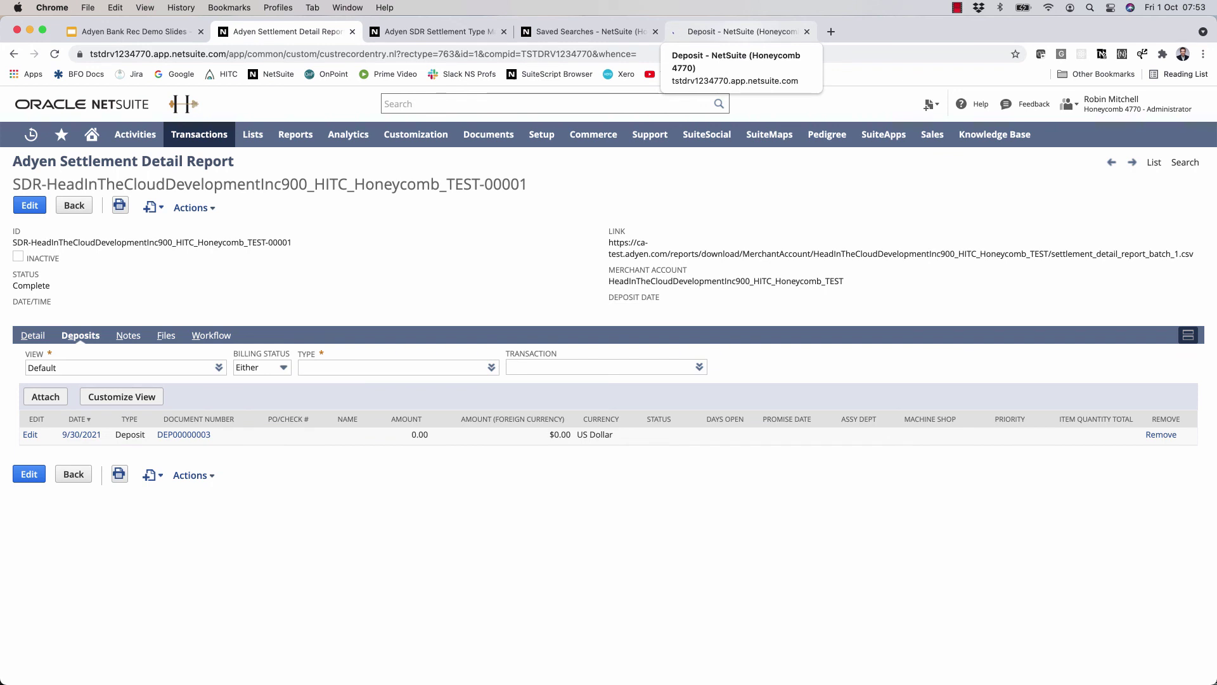
click(736, 31)
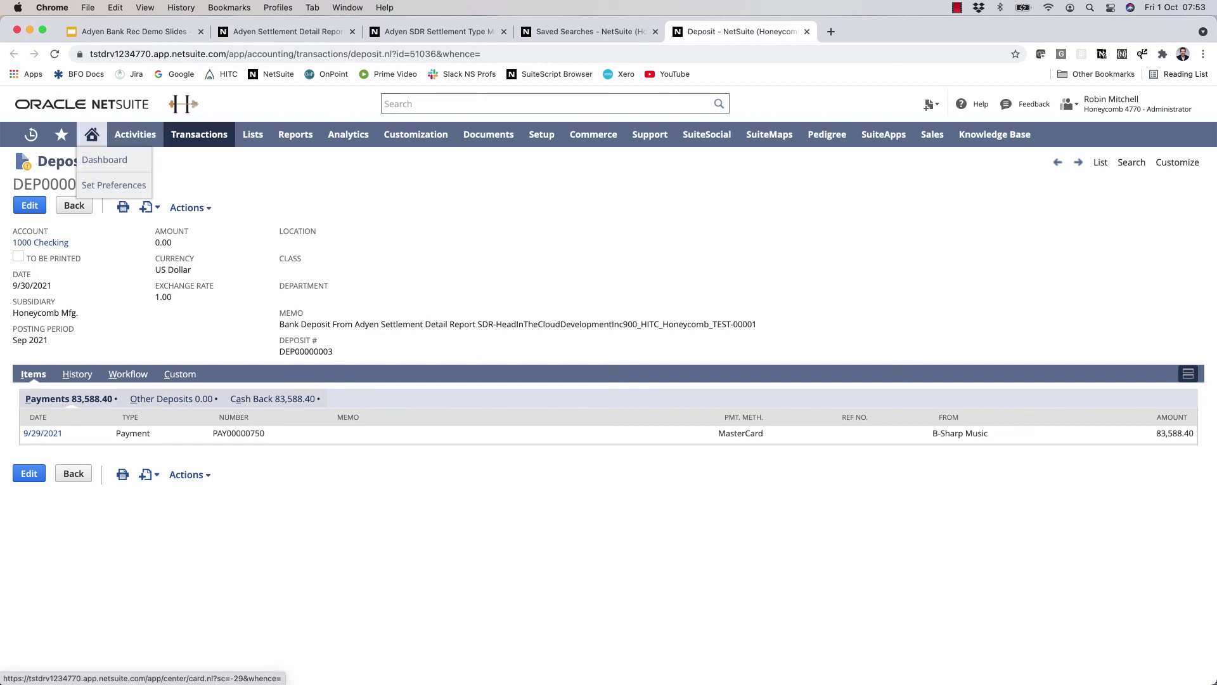
click(92, 134)
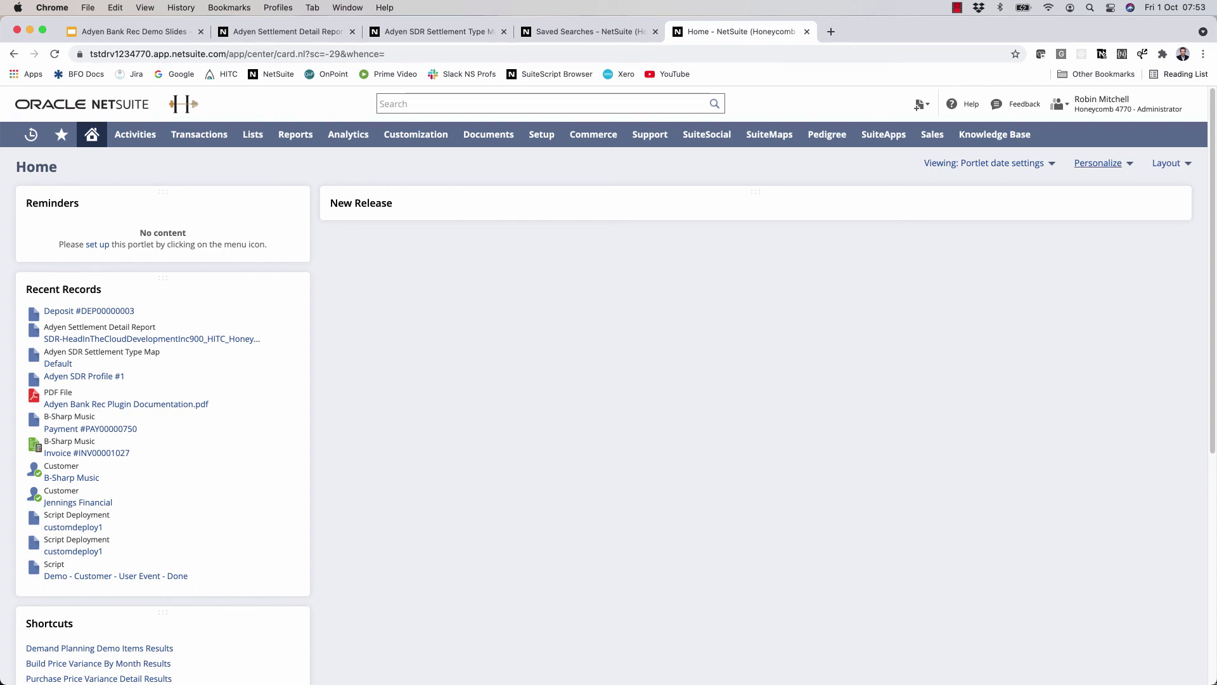
- Add a new List portlet to the Home dashboard
click(1098, 163)
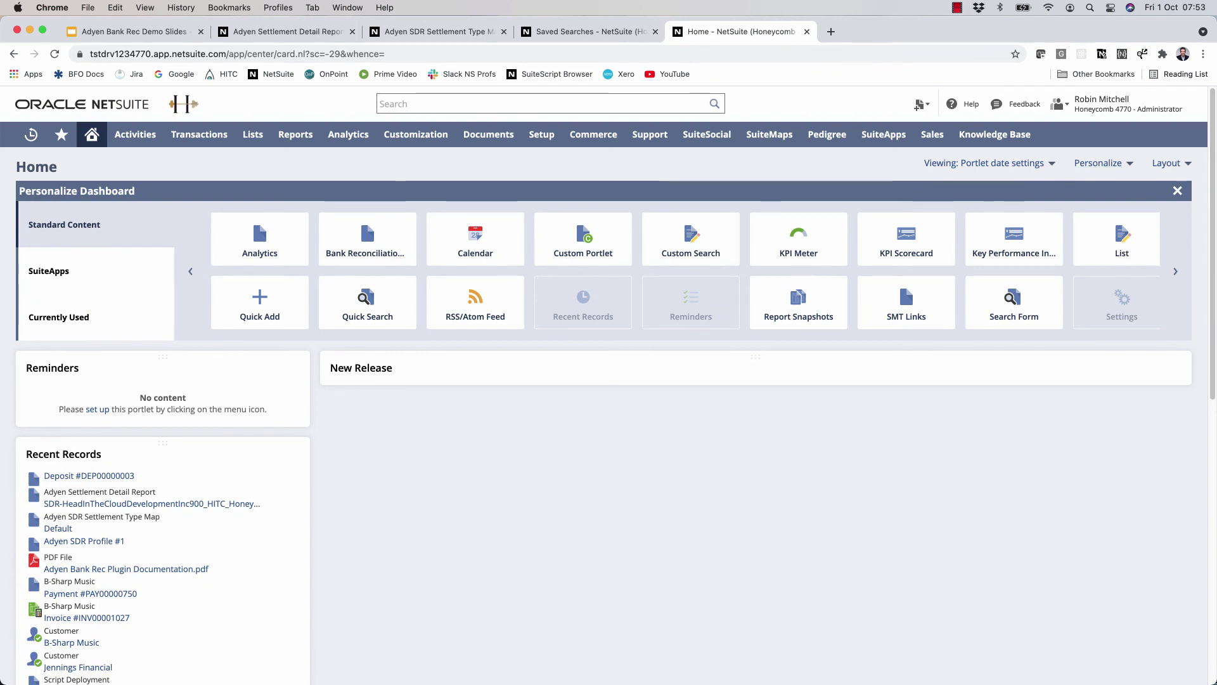
click(1122, 239)
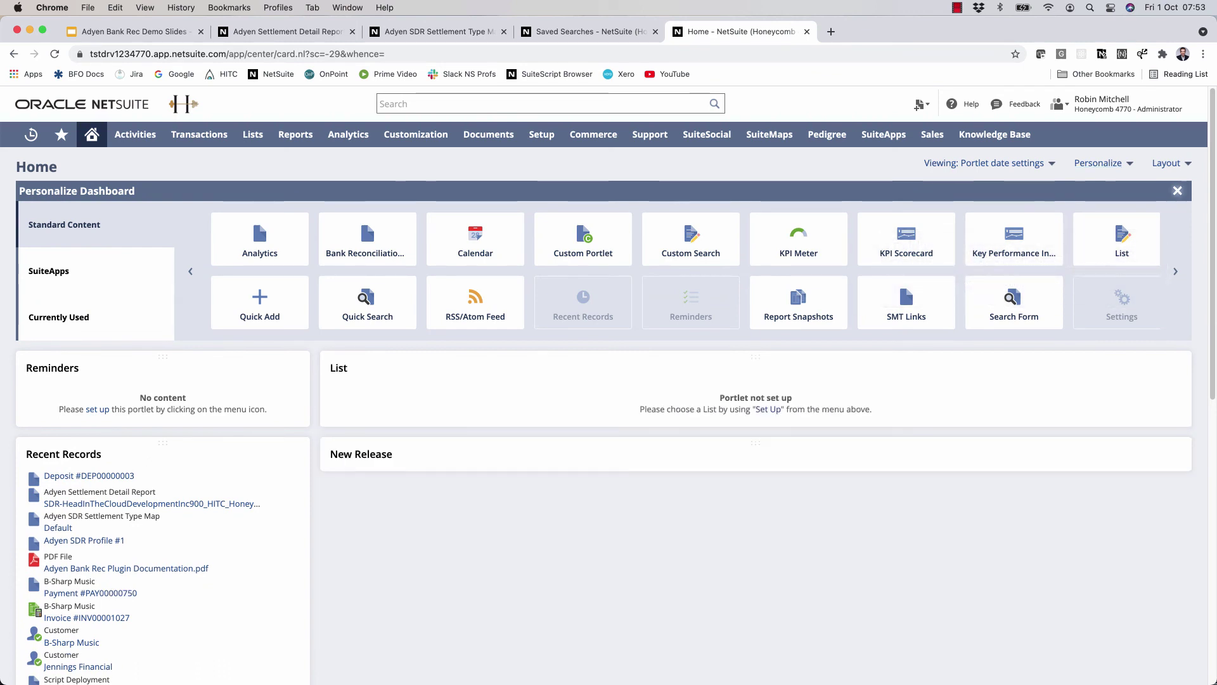
click(1097, 163)
- Set the List portlet to Adyen Settlement Detail Report with inline editing off, and save
click(1174, 202)
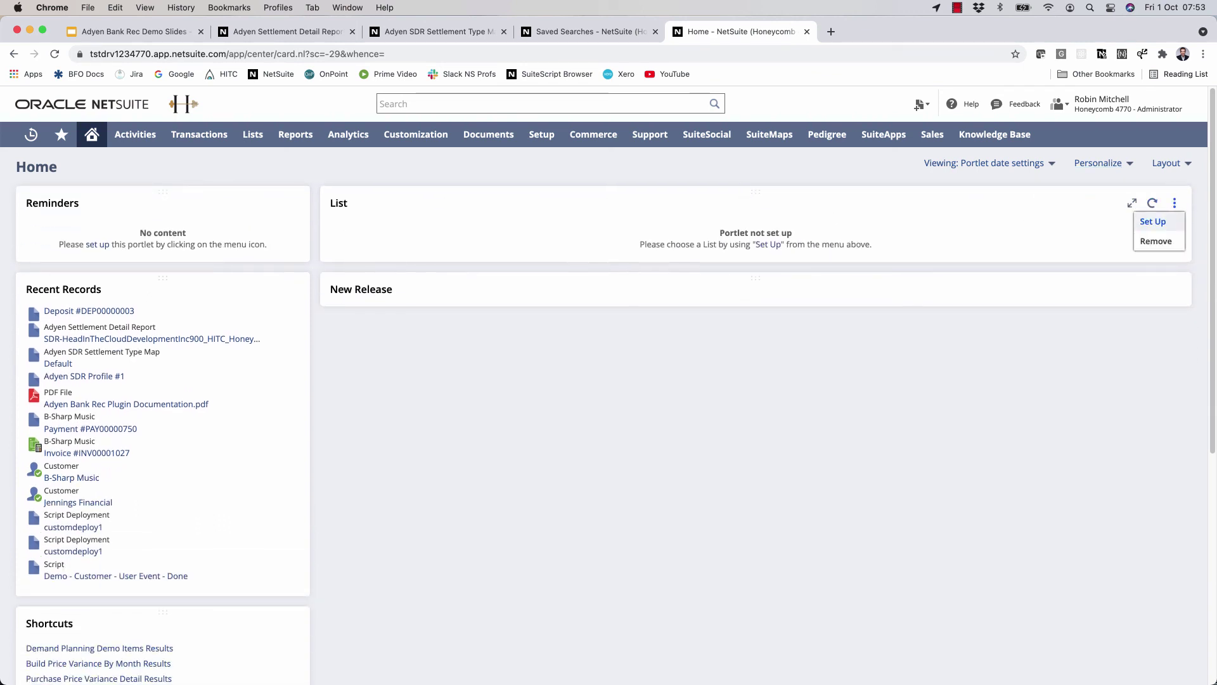
click(1152, 219)
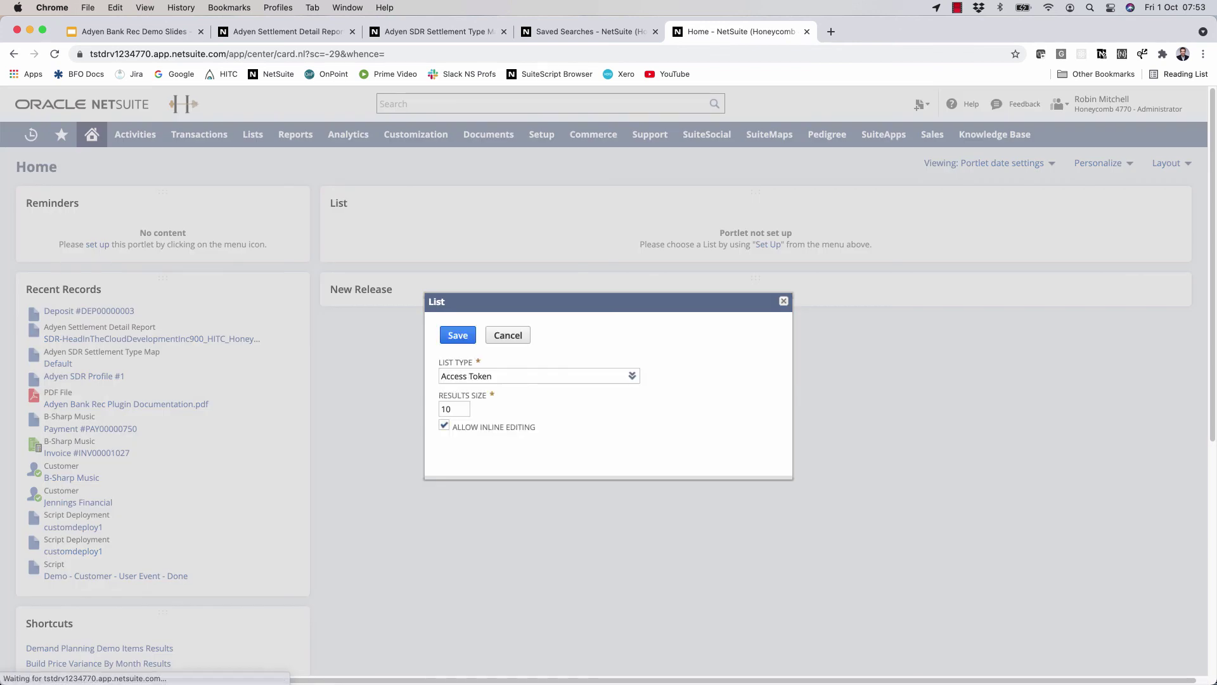
text(adyen)
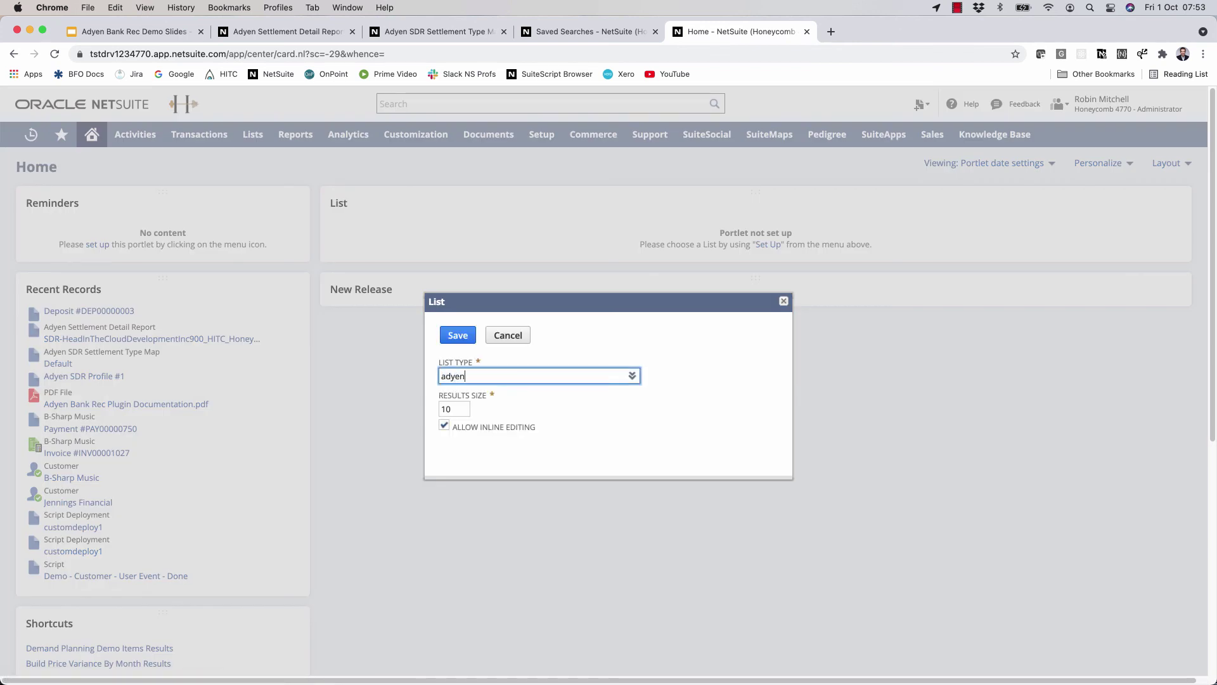
key(Down)
key(Down)
key(Down)
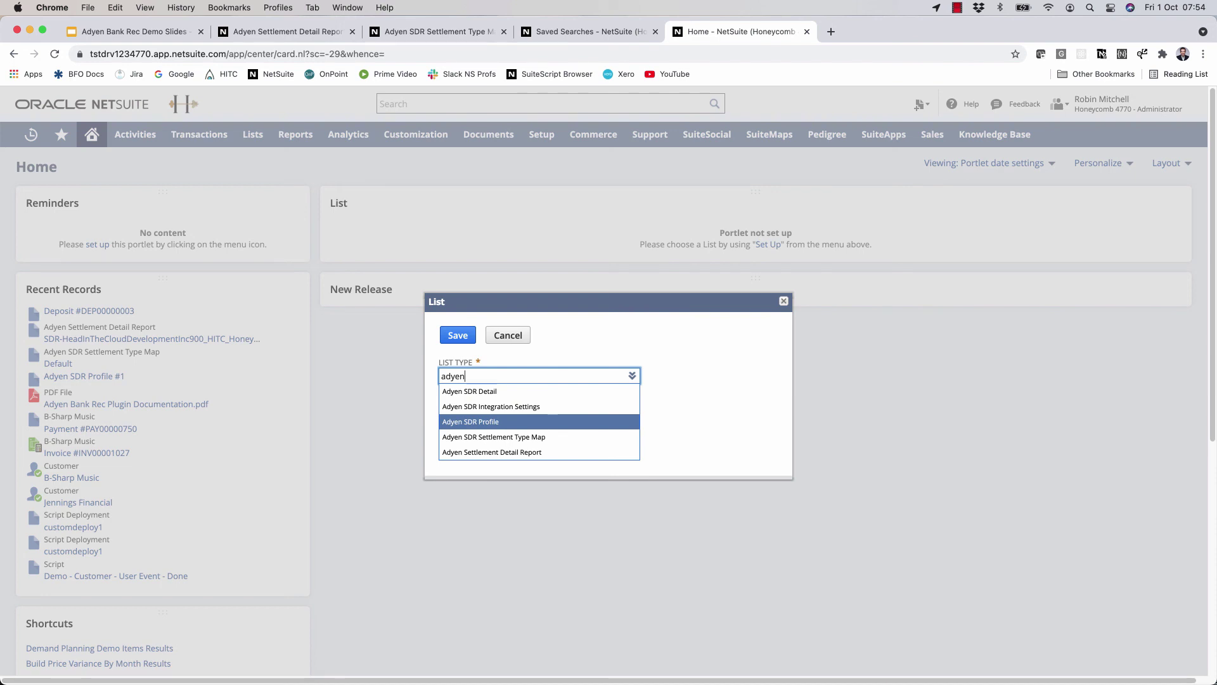
key(Down)
key(Down)
key(Return)
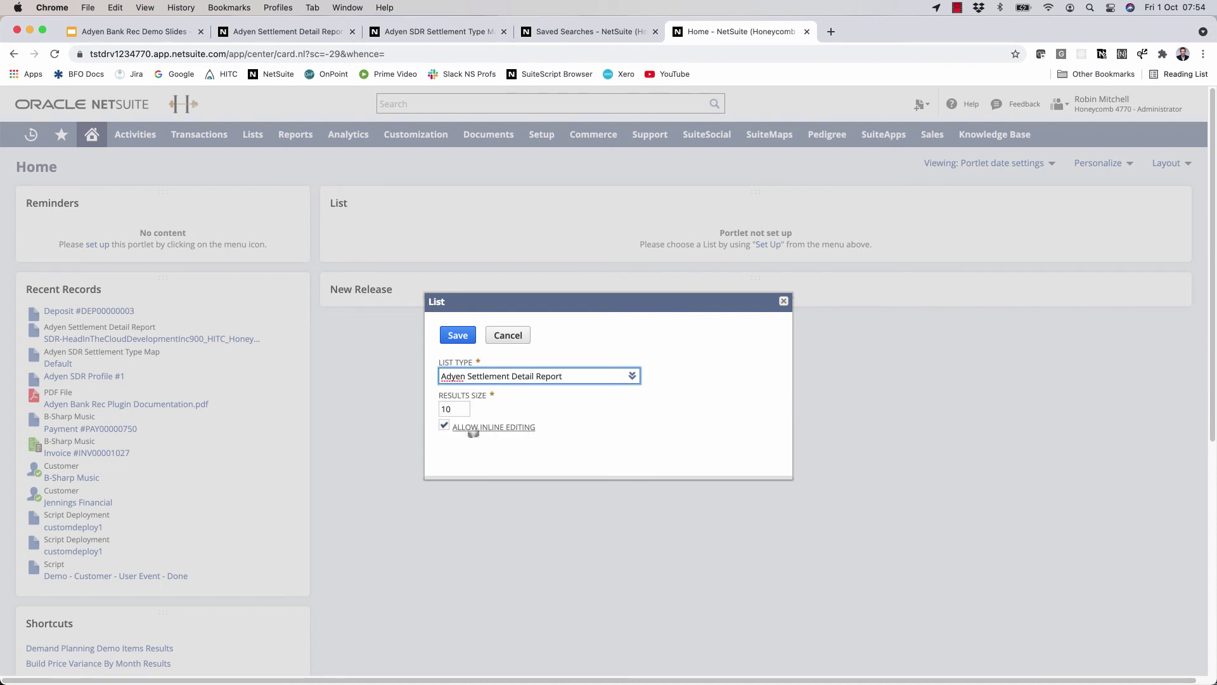
click(444, 425)
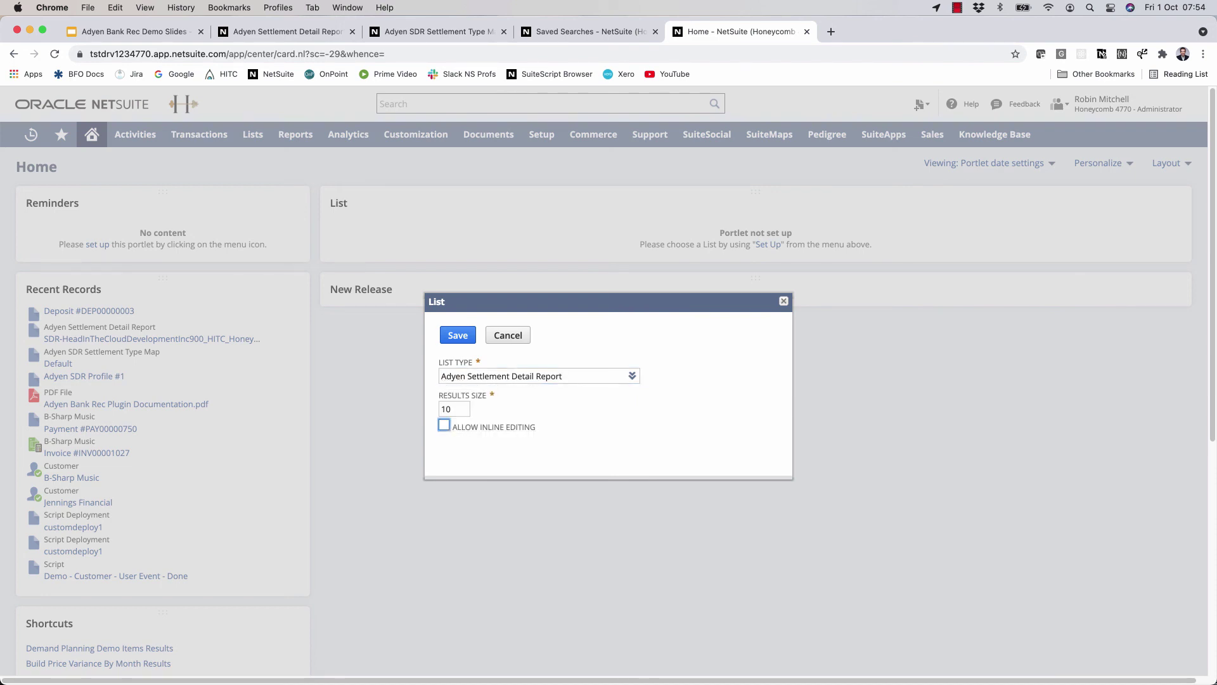
click(457, 335)
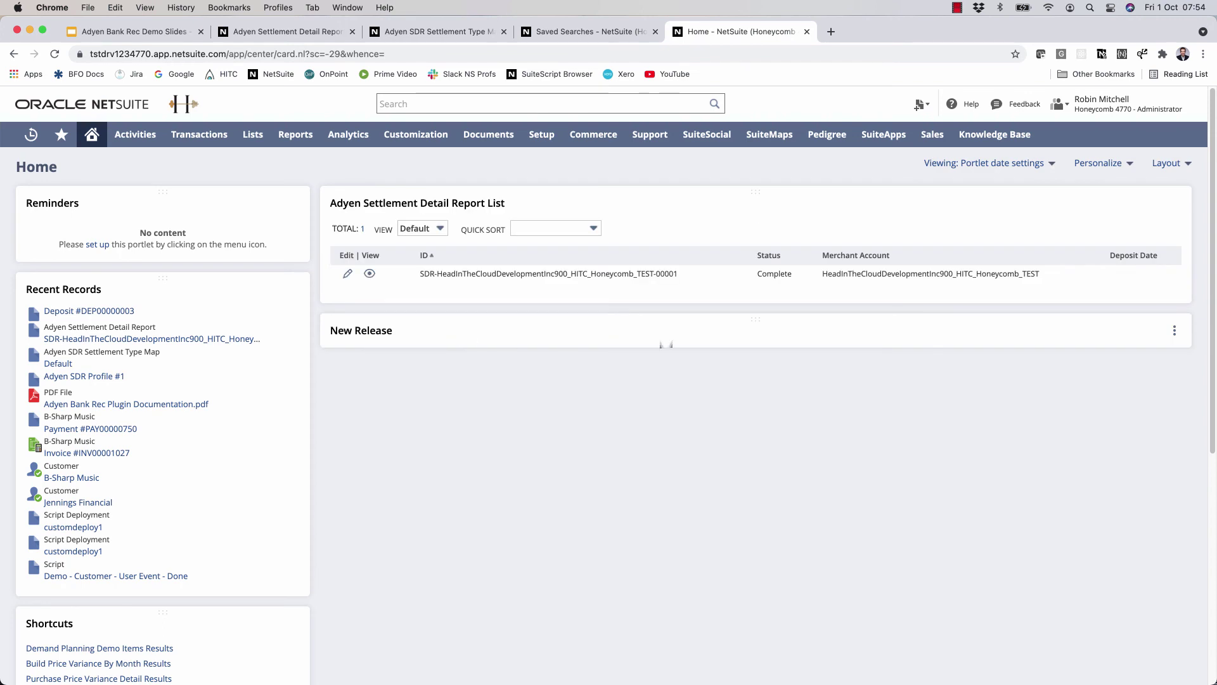